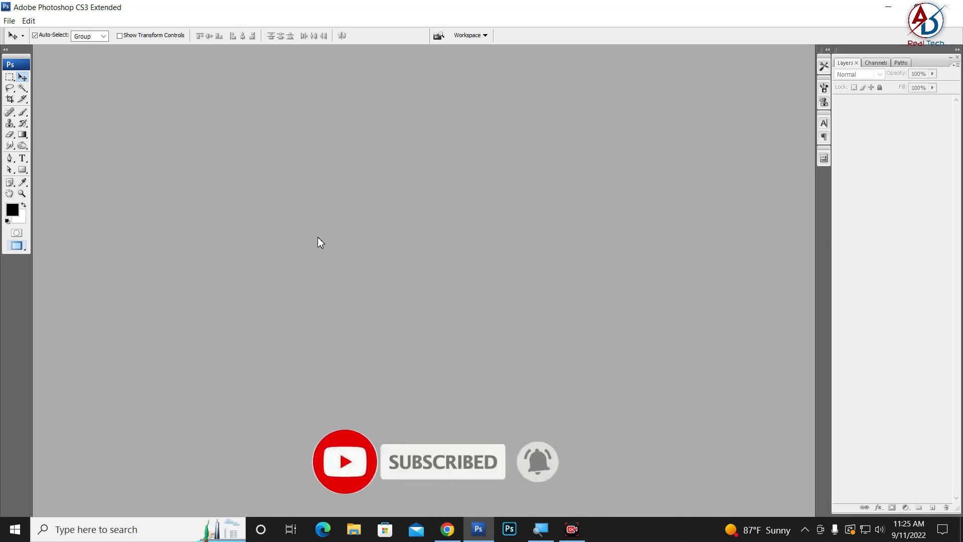
Step: Create a new document from the 8.27 × 11.69 in preset at 300 pixels/inch with a white background
{"action": "key", "text": "ctrl+n"}
{"action": "key", "text": "Escape"}
{"action": "left_click", "coordinate": [9, 21]}
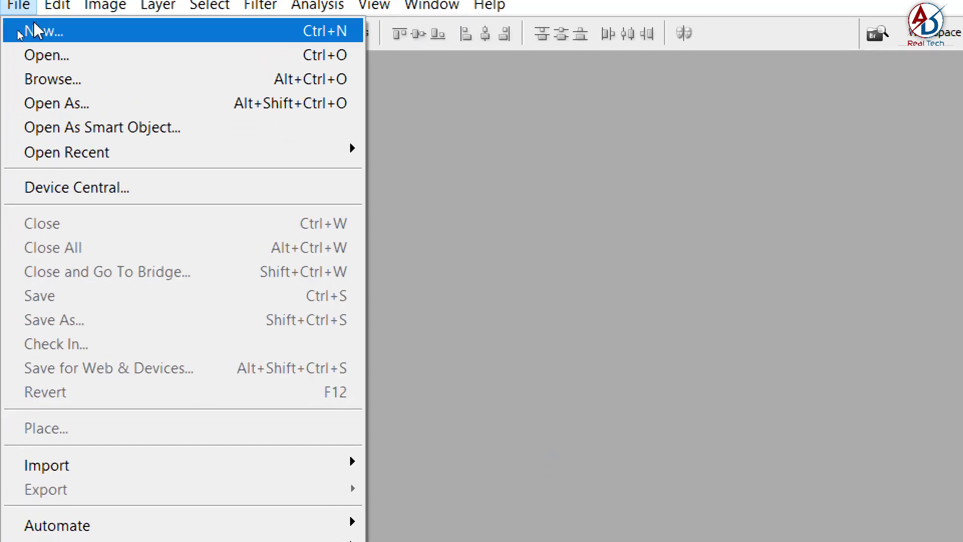
{"action": "left_click", "coordinate": [34, 24]}
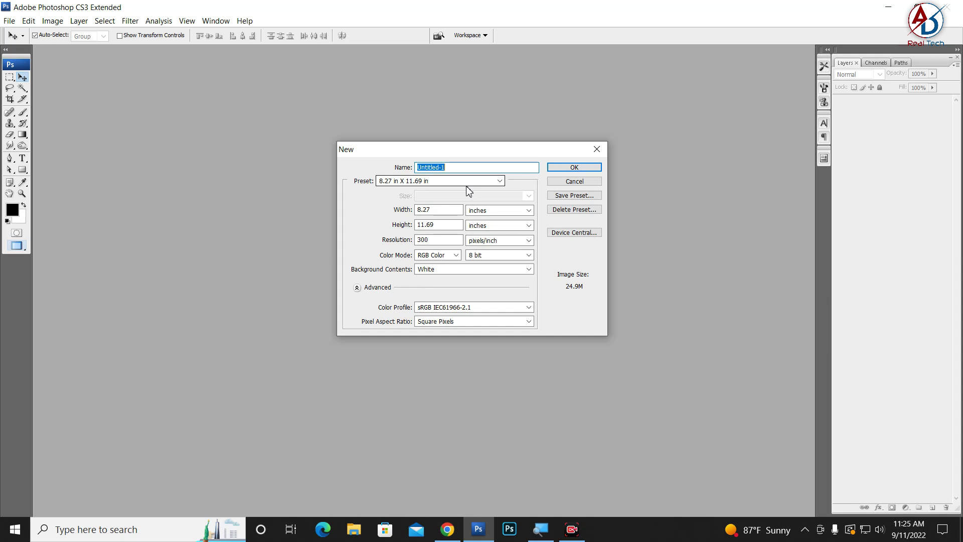
{"action": "left_click", "coordinate": [424, 182]}
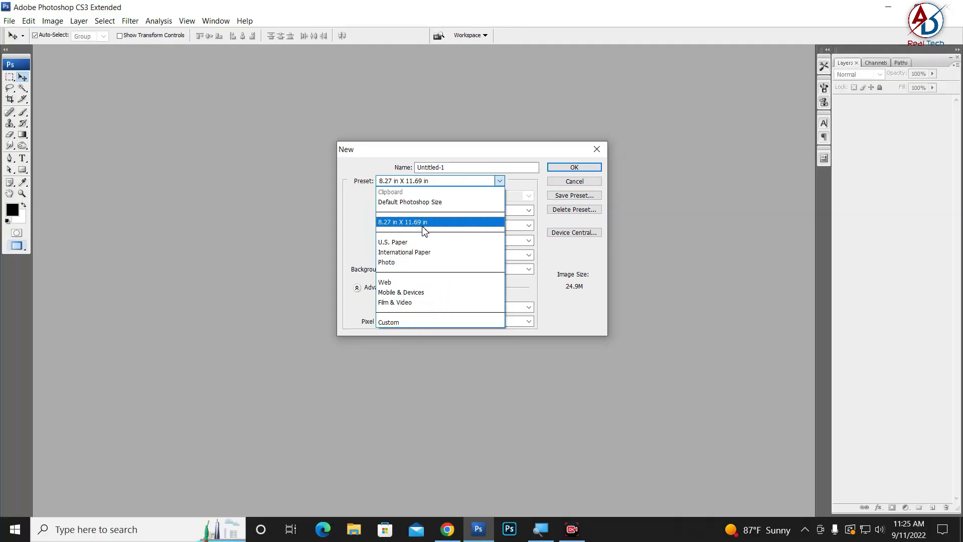
{"action": "left_click", "coordinate": [424, 230]}
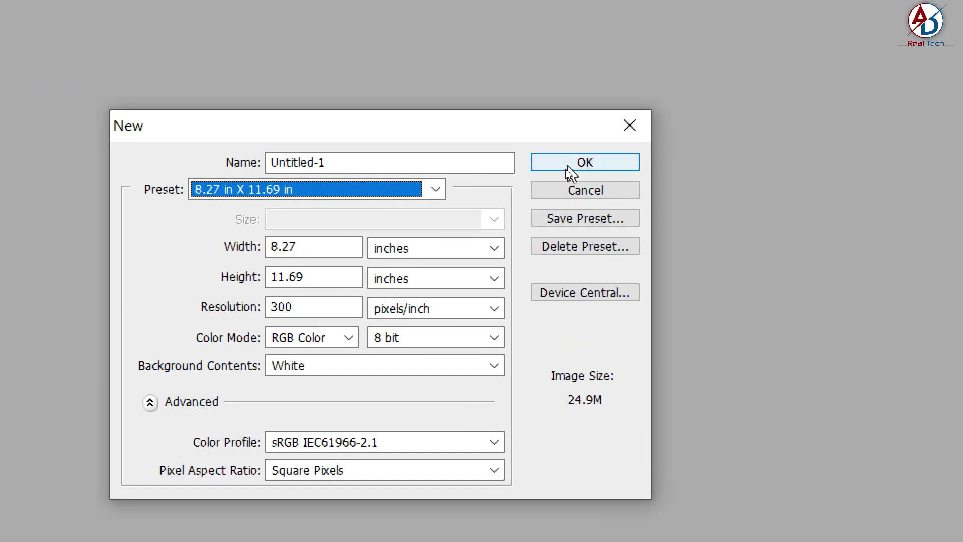
{"action": "left_click", "coordinate": [568, 165]}
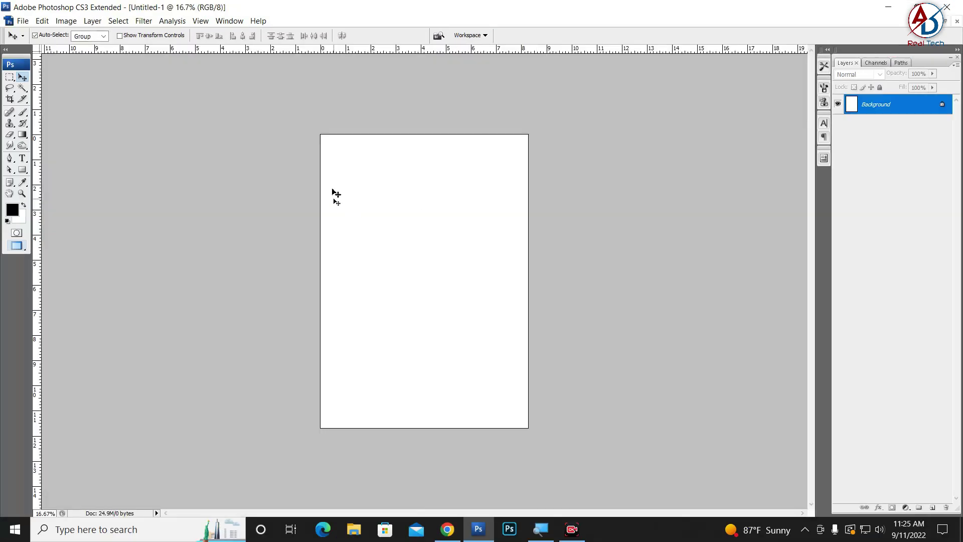
Step: Set the Type tool to 08Akruti Image at 72 pt and start a text layer on the page's left side
{"action": "scroll", "coordinate": [424, 260], "scroll_direction": "up", "scroll_amount": 1}
{"action": "scroll", "coordinate": [417, 277], "scroll_direction": "down", "scroll_amount": 1}
{"action": "scroll", "coordinate": [420, 281], "scroll_direction": "up", "scroll_amount": 1}
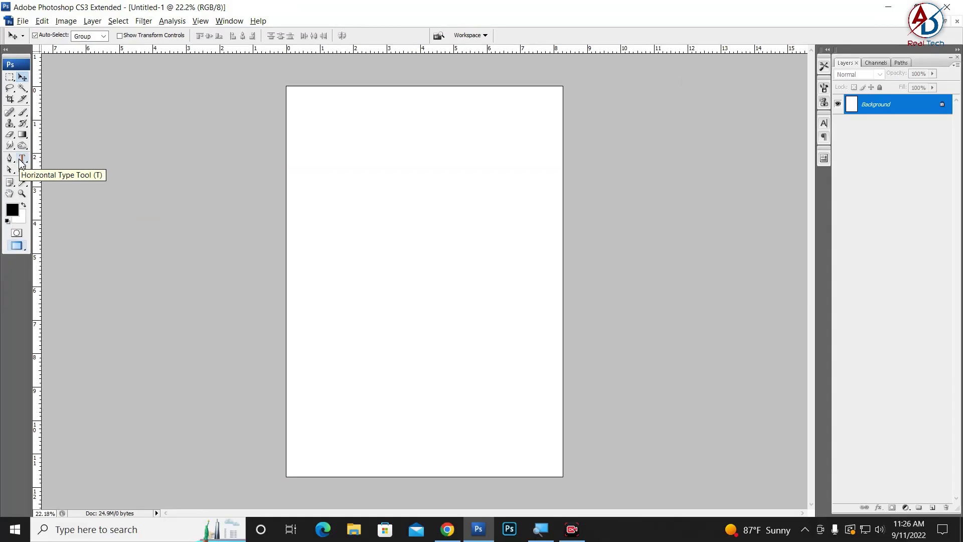
{"action": "left_click", "coordinate": [22, 159]}
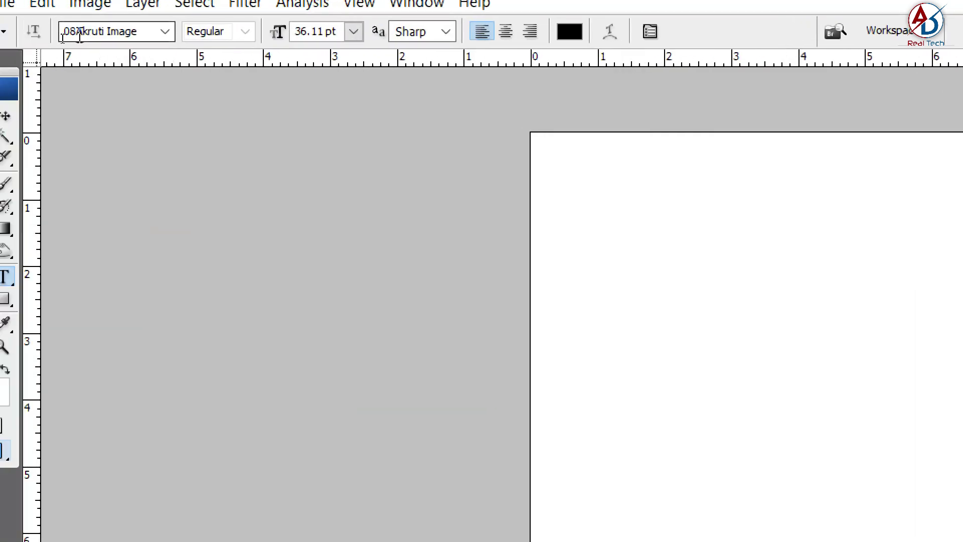
{"action": "left_click", "coordinate": [164, 31]}
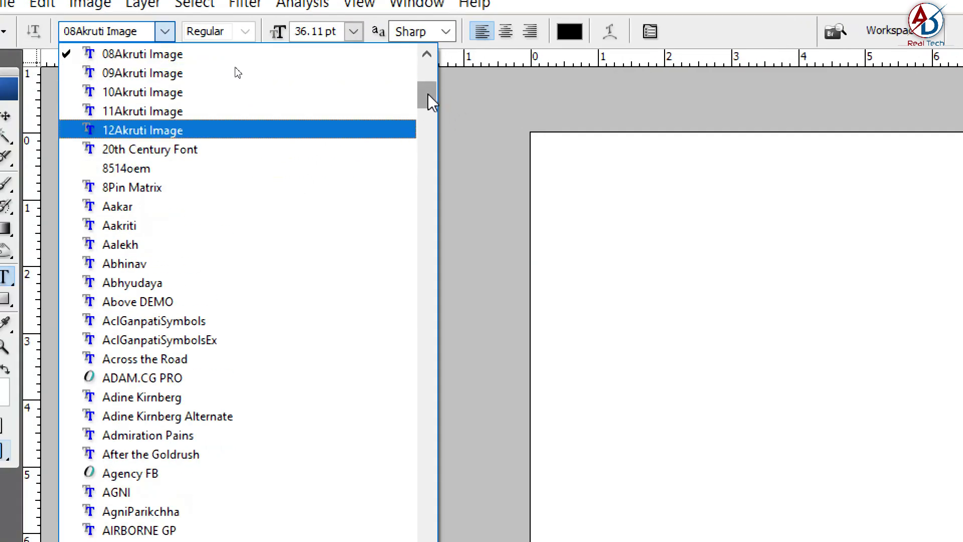
{"action": "scroll", "coordinate": [430, 95], "scroll_direction": "up", "scroll_amount": 4}
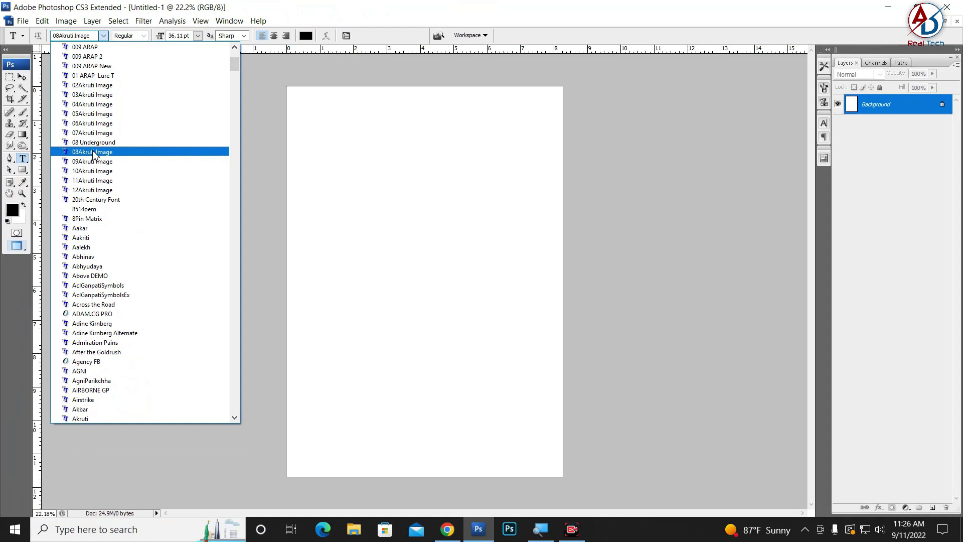
{"action": "left_click", "coordinate": [146, 268]}
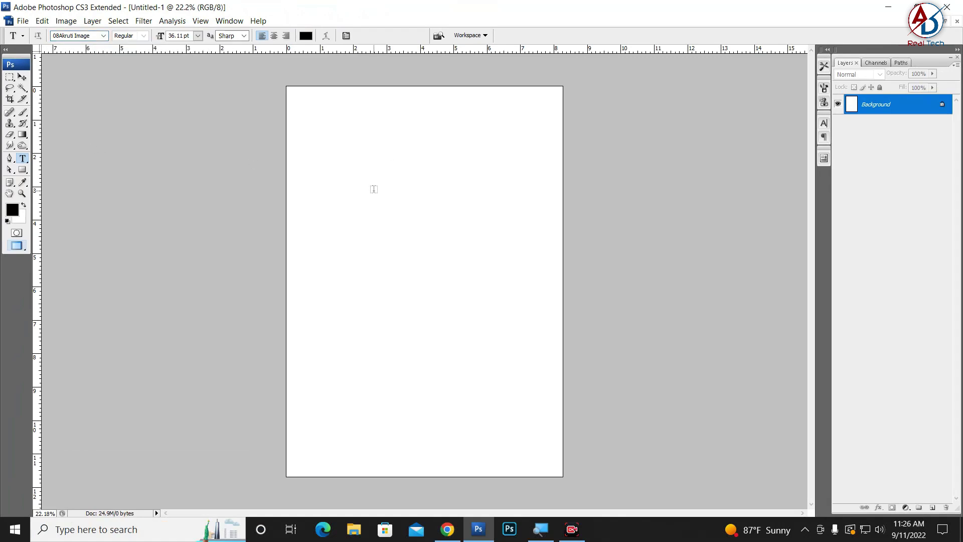
{"action": "left_click", "coordinate": [198, 35]}
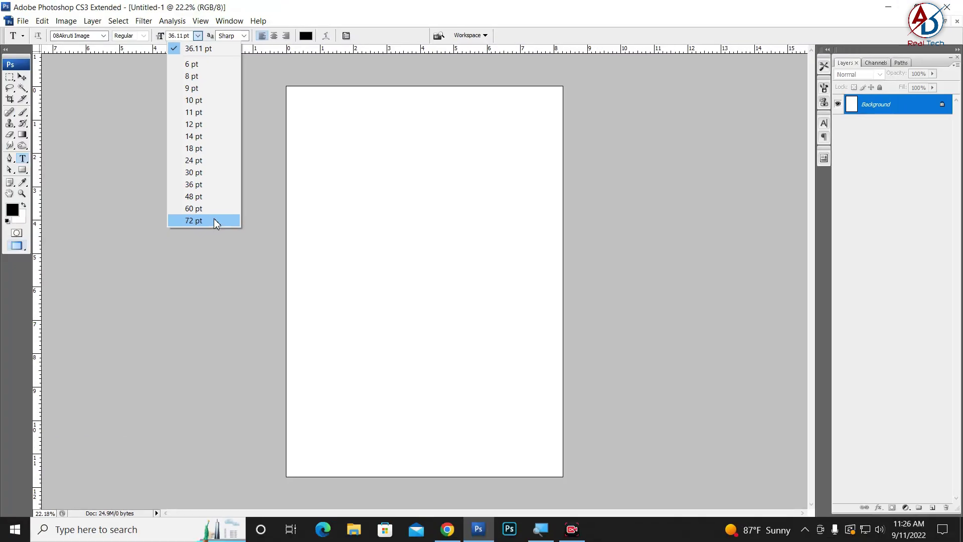
{"action": "left_click", "coordinate": [216, 221]}
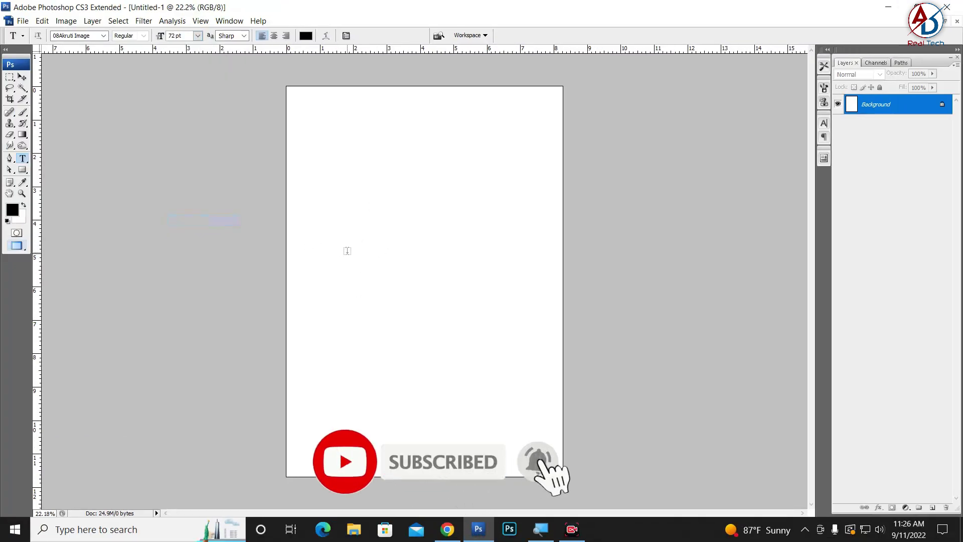
{"action": "left_click", "coordinate": [347, 251]}
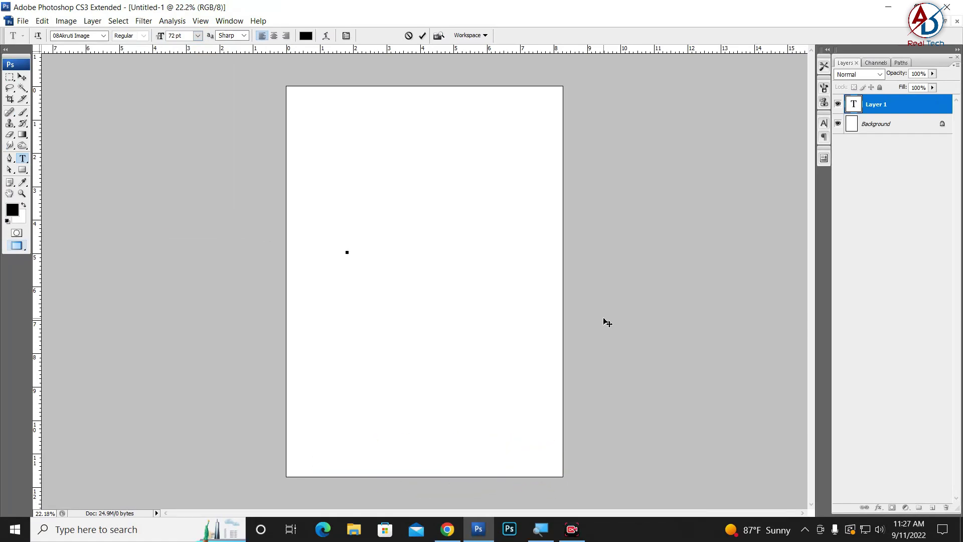
Step: Preview ornament glyphs by typing letters, clear them, and commit a single corner-ornament glyph
{"action": "type", "text": "asdfas"}
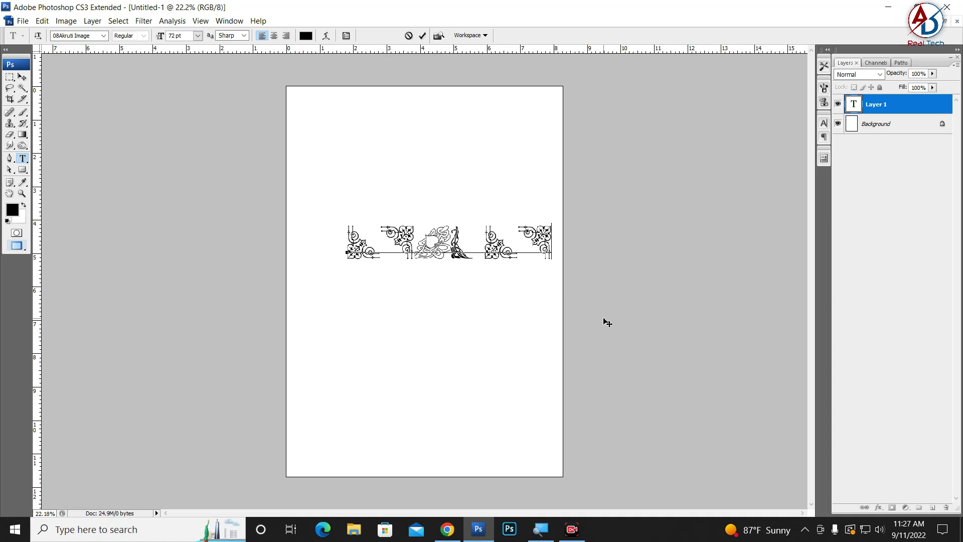
{"action": "type", "text": "dfasdfa"}
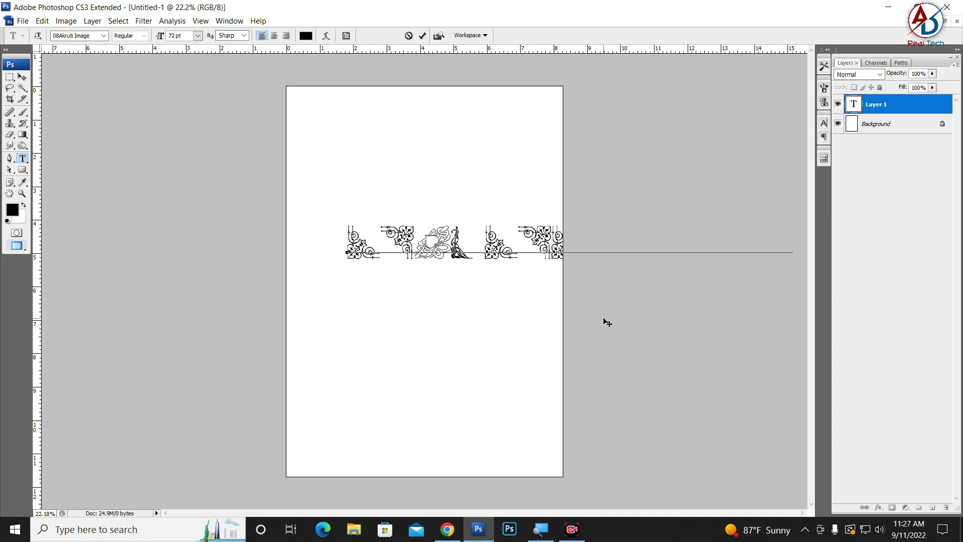
{"action": "key", "text": "ctrl+a"}
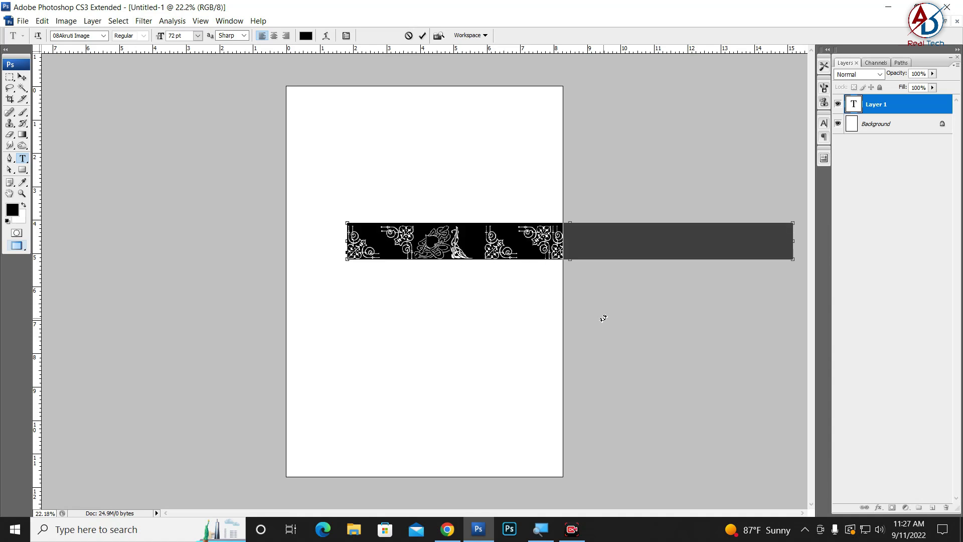
{"action": "left_click", "coordinate": [441, 257]}
{"action": "key", "text": "ctrl+a"}
{"action": "key", "text": "BackSpace"}
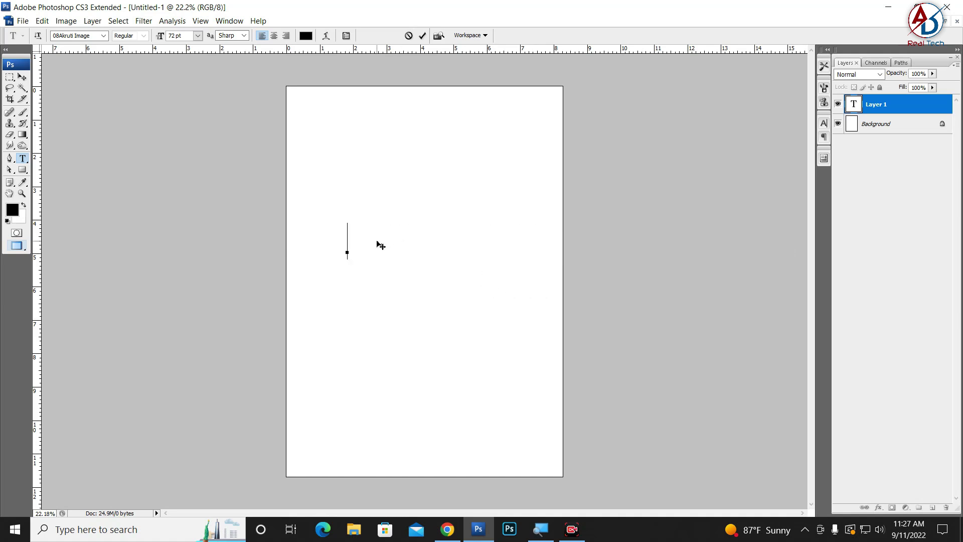
{"action": "type", "text": "a"}
{"action": "key", "text": "BackSpace"}
{"action": "type", "text": "s"}
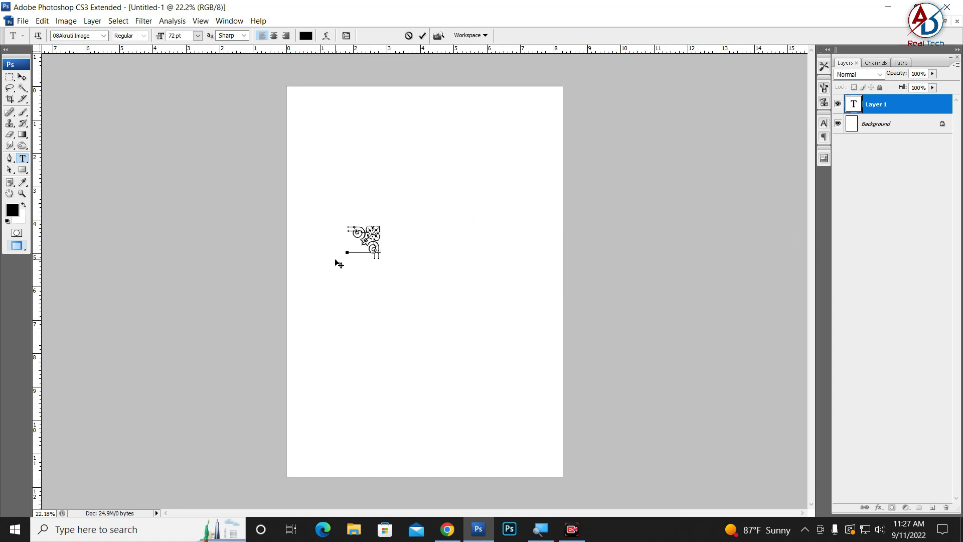
{"action": "left_click", "coordinate": [22, 77]}
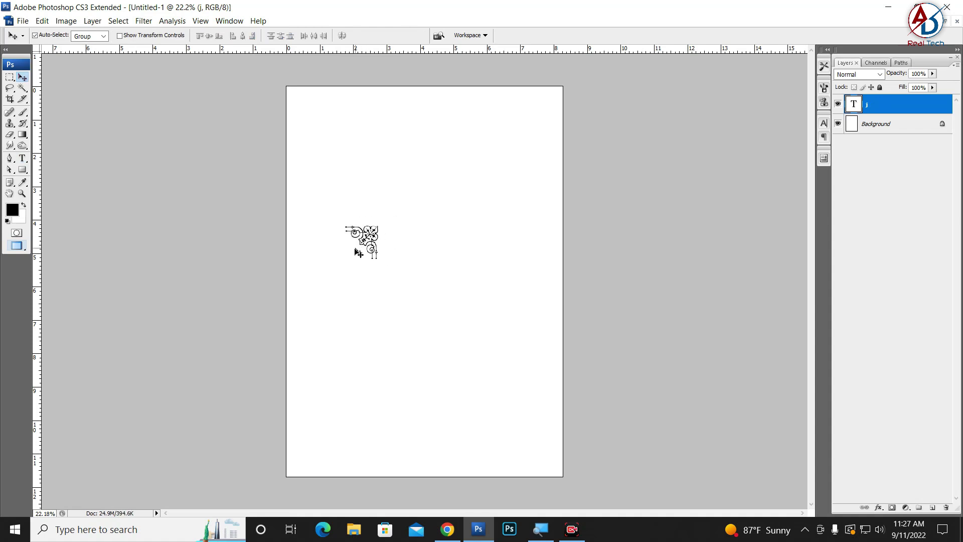
Step: Enlarge the ornament to about double size (139.49 pt) and move it into the page's top-right corner
{"action": "key", "text": "ctrl+t"}
{"action": "left_click_drag", "start_coordinate": [380, 263], "coordinate": [419, 289]}
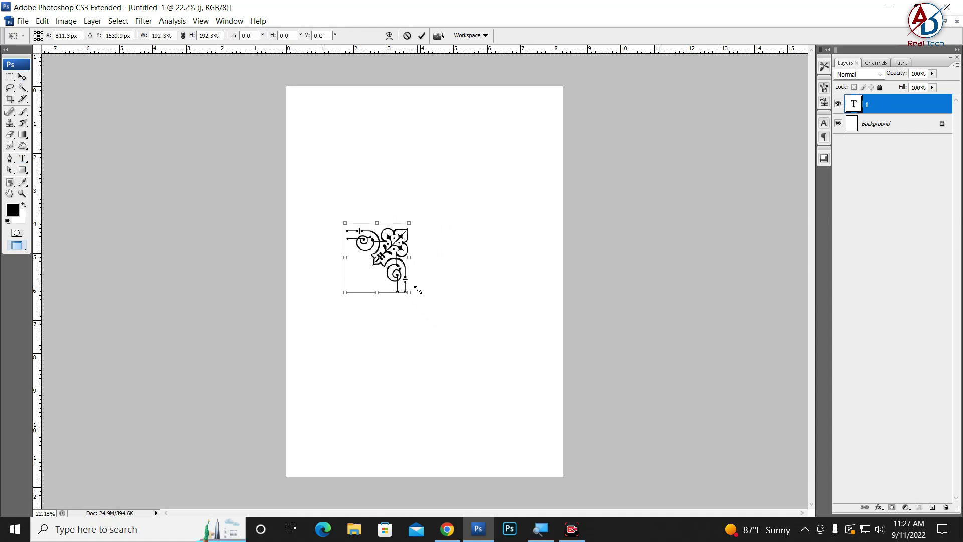
{"action": "key", "text": "Return"}
{"action": "double_click", "coordinate": [396, 267]}
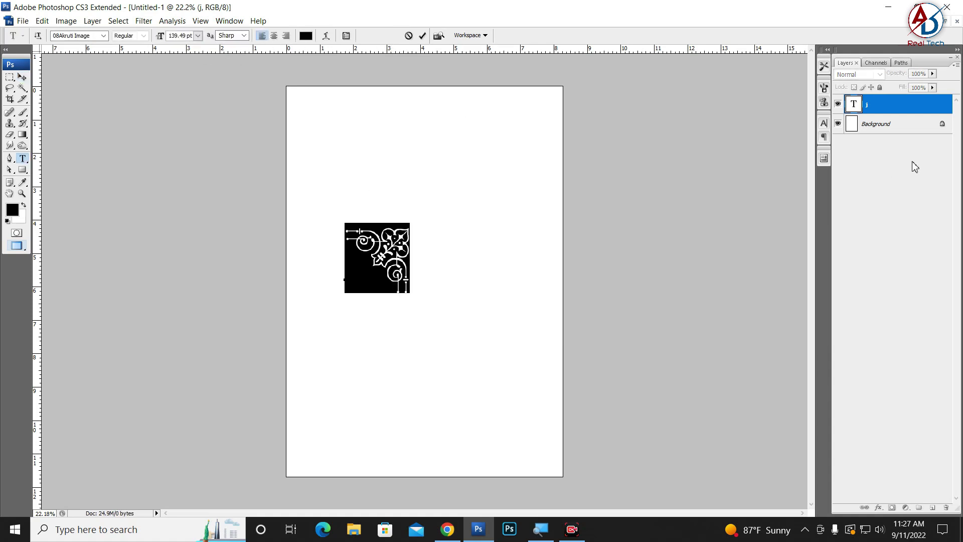
{"action": "left_click", "coordinate": [824, 123]}
{"action": "left_click", "coordinate": [719, 208]}
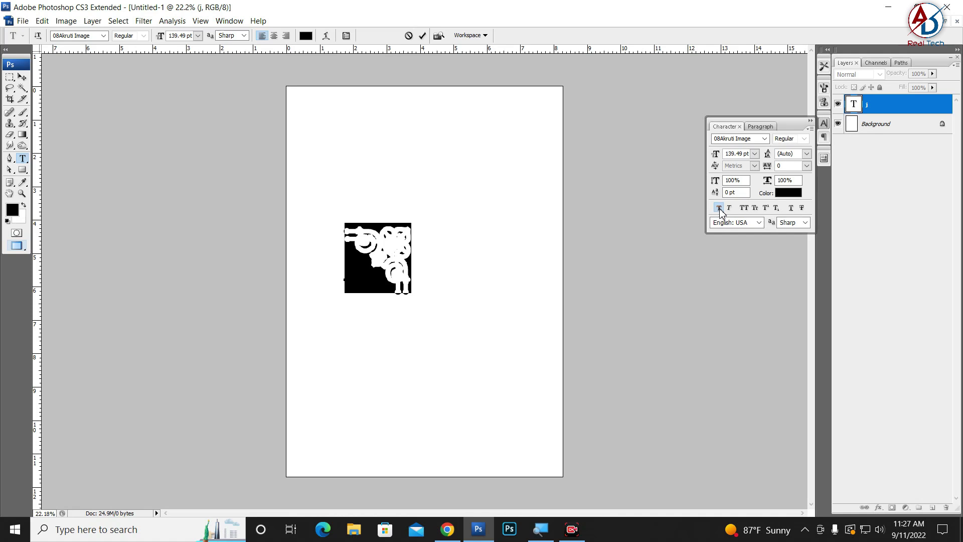
{"action": "left_click", "coordinate": [720, 210]}
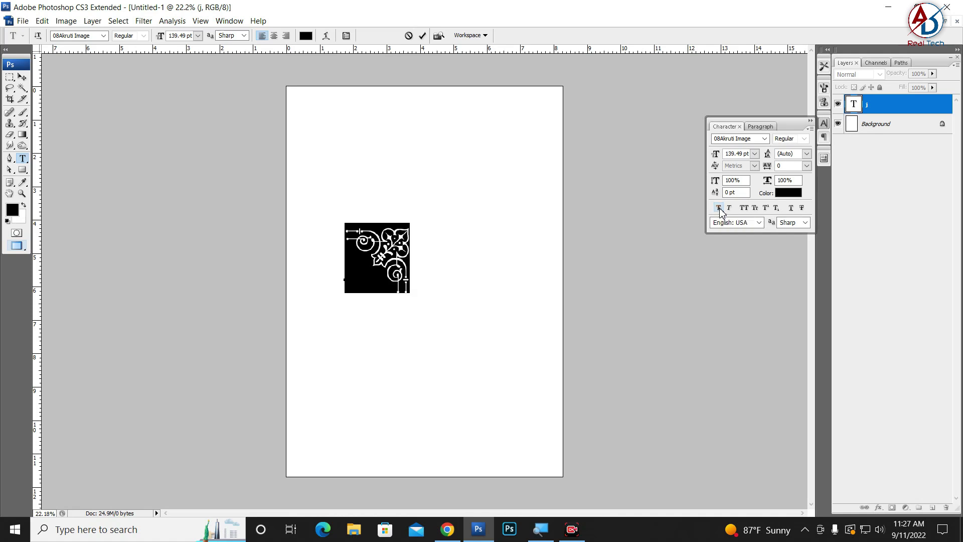
{"action": "left_click", "coordinate": [22, 76]}
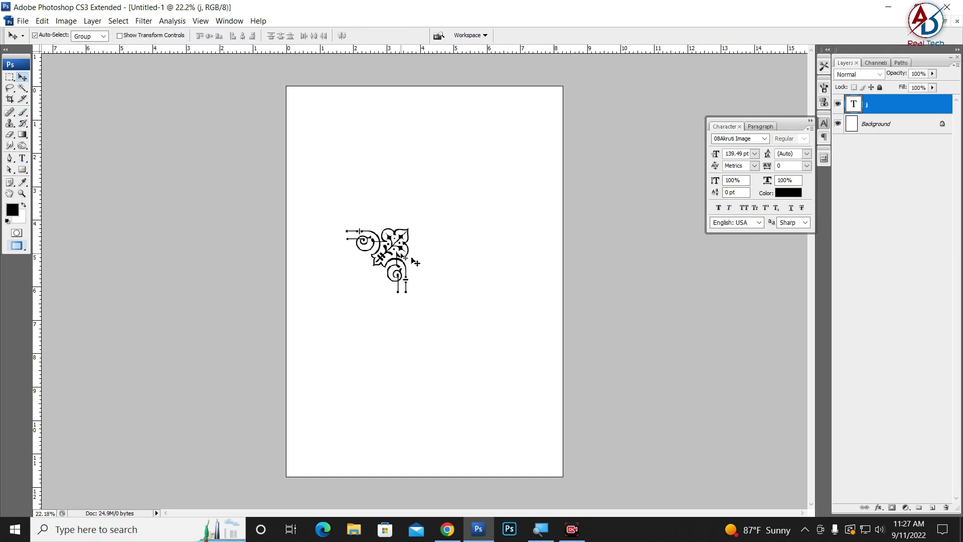
{"action": "left_click_drag", "start_coordinate": [398, 247], "coordinate": [543, 115]}
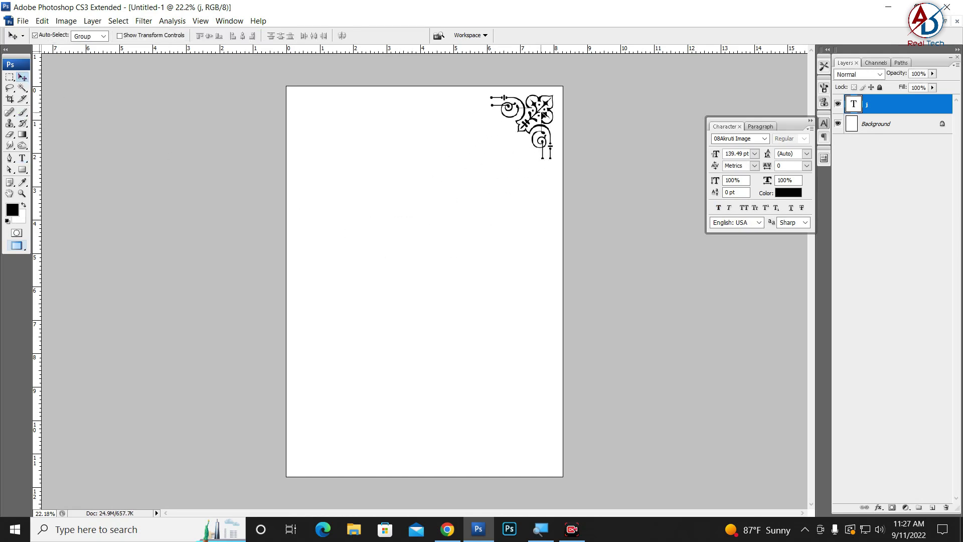
Step: Change the ornament's text colour to red (d40000)
{"action": "left_click", "coordinate": [788, 193]}
{"action": "left_click", "coordinate": [758, 365]}
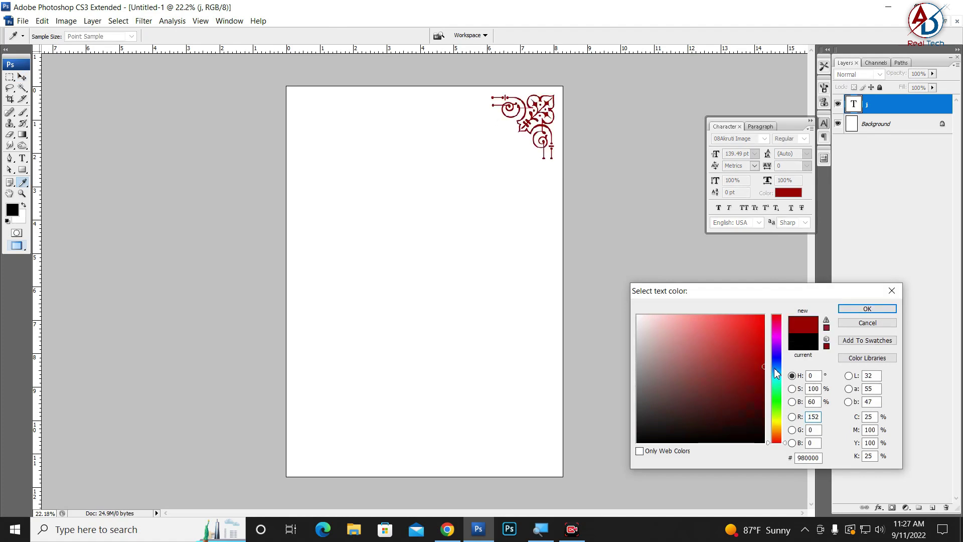
{"action": "left_click", "coordinate": [777, 358]}
{"action": "left_click", "coordinate": [759, 318]}
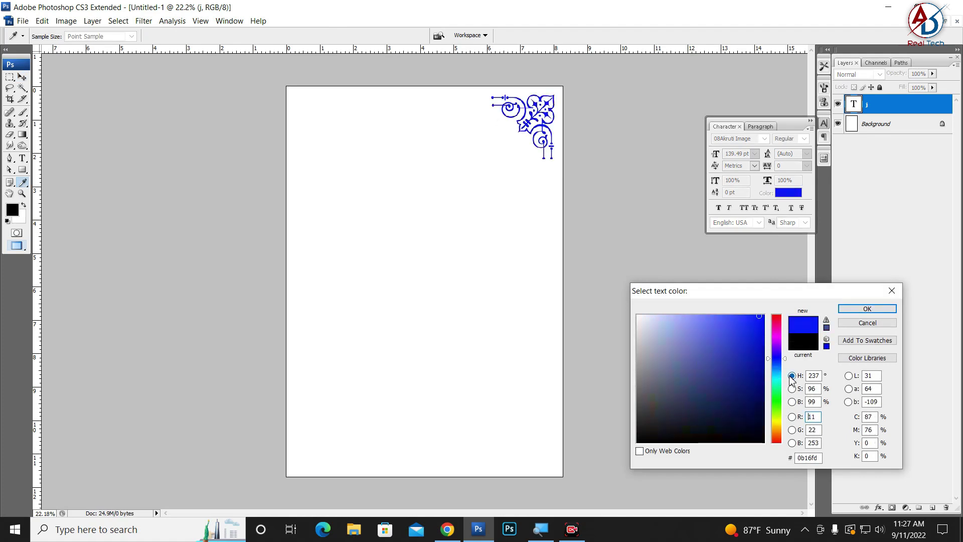
{"action": "left_click_drag", "start_coordinate": [776, 351], "coordinate": [777, 372]}
{"action": "left_click", "coordinate": [764, 340]}
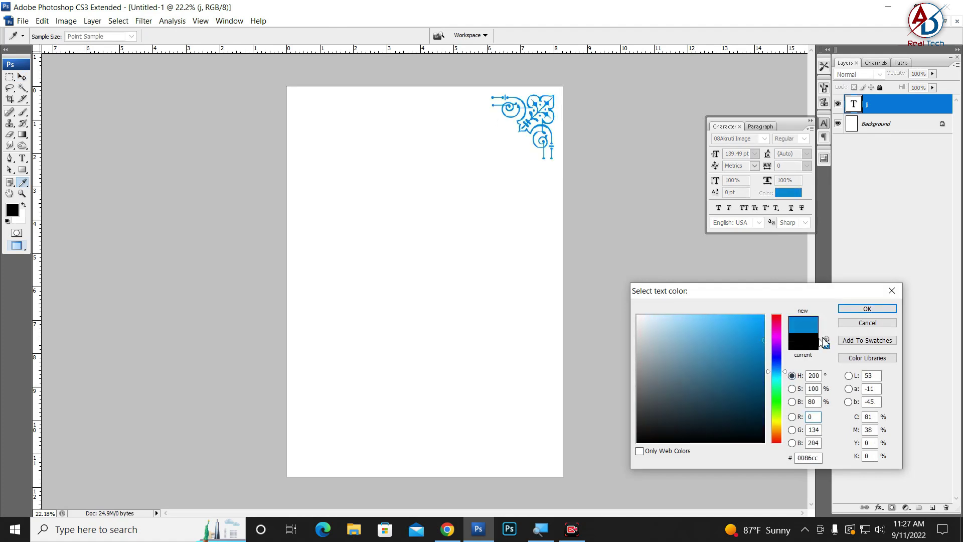
{"action": "left_click", "coordinate": [763, 365]}
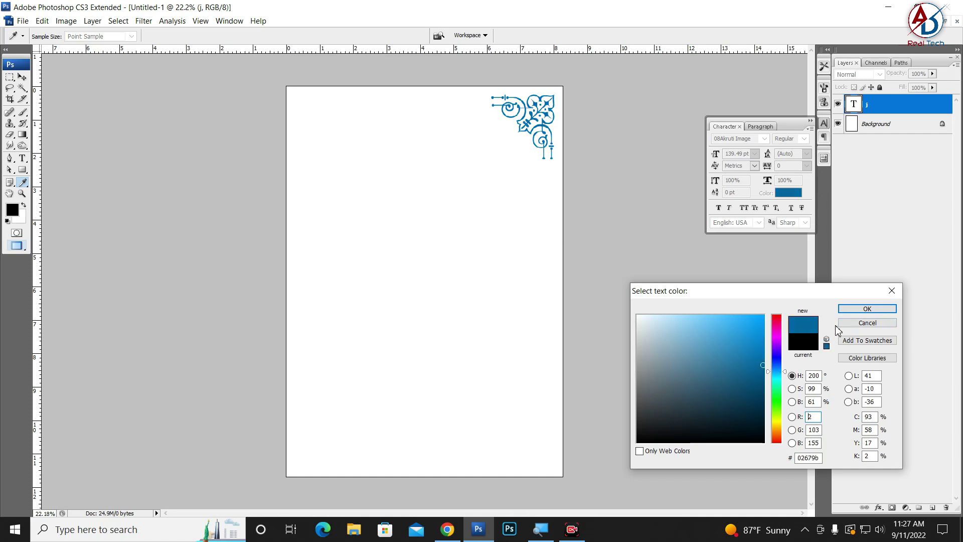
{"action": "left_click_drag", "start_coordinate": [761, 327], "coordinate": [764, 316]}
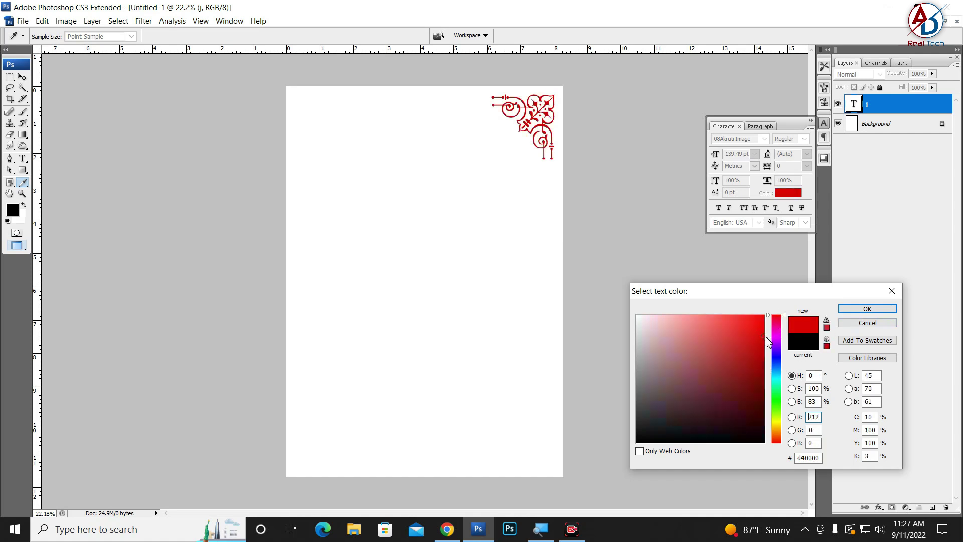
{"action": "left_click", "coordinate": [867, 308]}
{"action": "key", "text": "v"}
{"action": "key", "text": "ctrl+0"}
Step: Duplicate the ornament to the top-left corner and flip the copy horizontally
{"action": "key", "text": "ctrl+plus"}
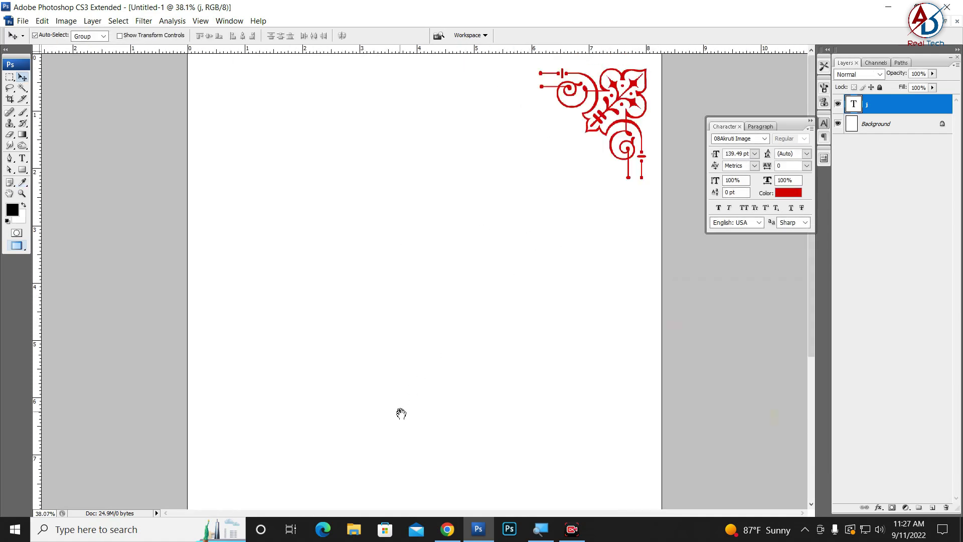
{"action": "key", "text": "f"}
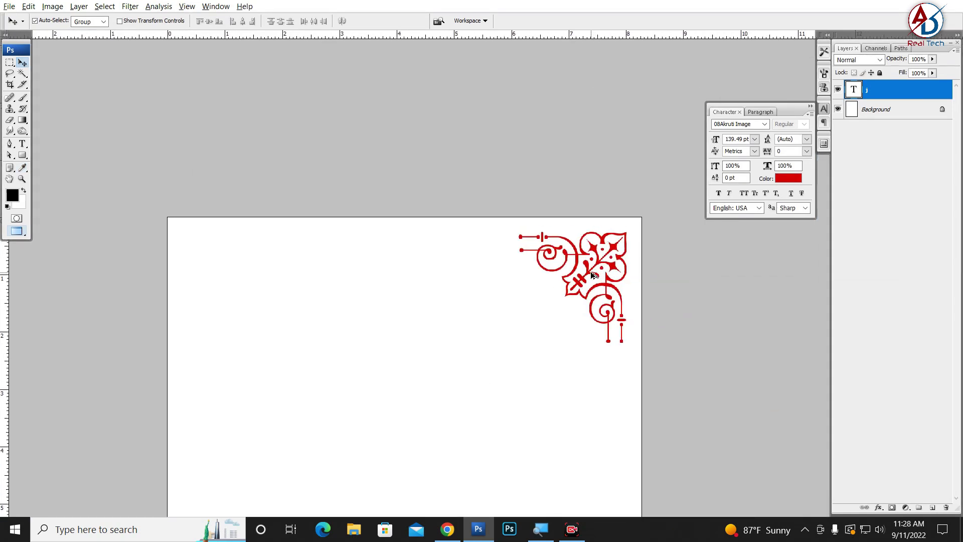
{"action": "left_click_drag", "start_coordinate": [591, 274], "coordinate": [241, 279]}
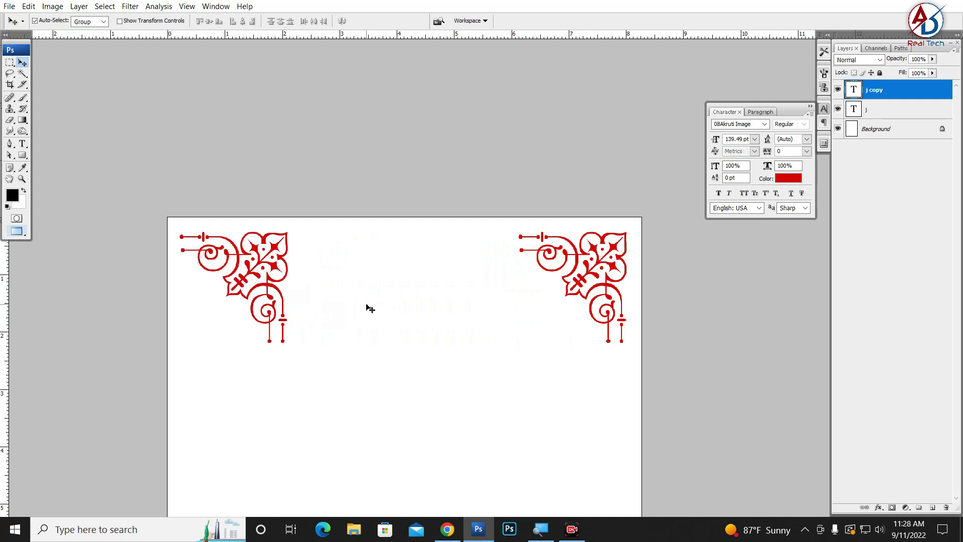
{"action": "key", "text": "ctrl+t"}
{"action": "right_click", "coordinate": [273, 288]}
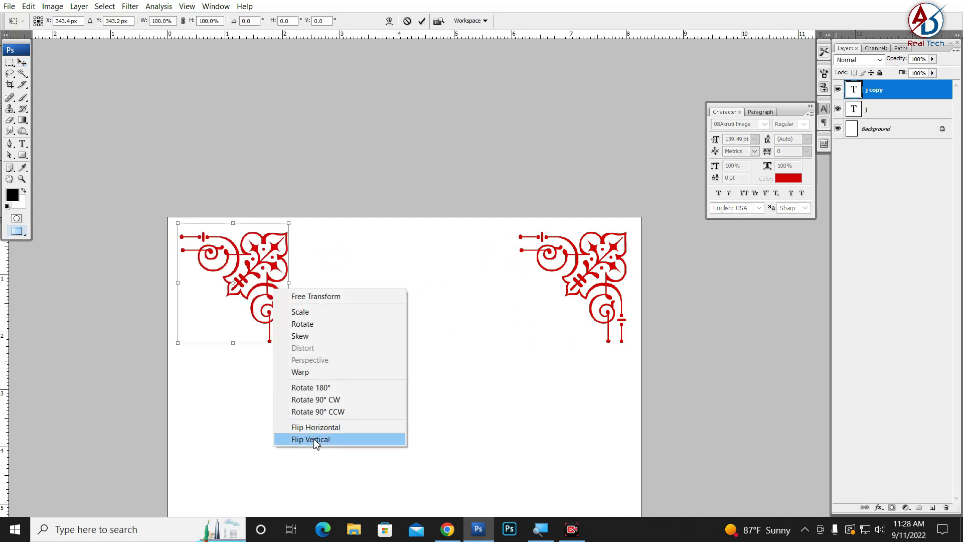
{"action": "left_click", "coordinate": [341, 427]}
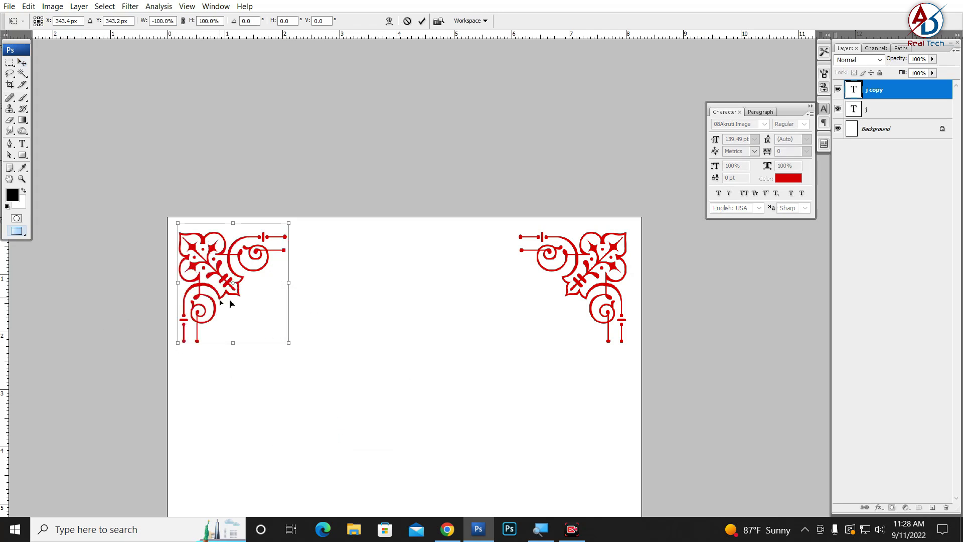
{"action": "key", "text": "Return"}
Step: Nudge the right corner ornament slightly right and select both top ornaments
{"action": "scroll", "coordinate": [359, 311], "scroll_direction": "down", "scroll_amount": 2}
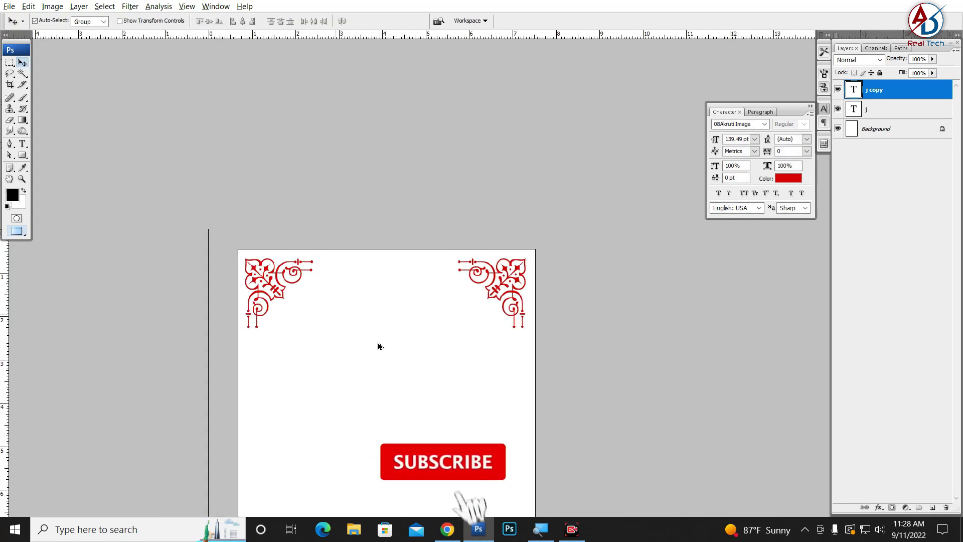
{"action": "left_click_drag", "start_coordinate": [527, 251], "coordinate": [531, 251]}
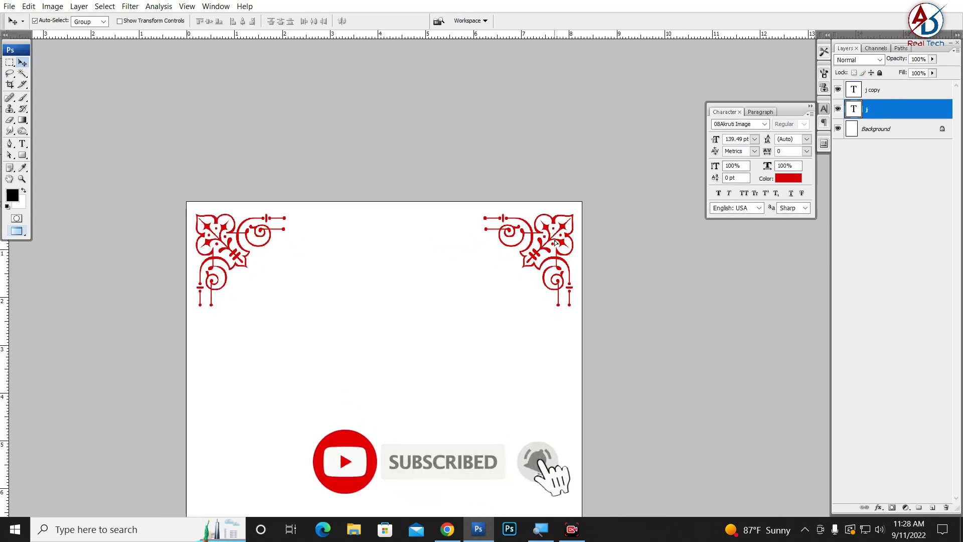
{"action": "scroll", "coordinate": [425, 282], "scroll_direction": "down", "scroll_amount": 1}
{"action": "scroll", "coordinate": [480, 240], "scroll_direction": "down", "scroll_amount": 3}
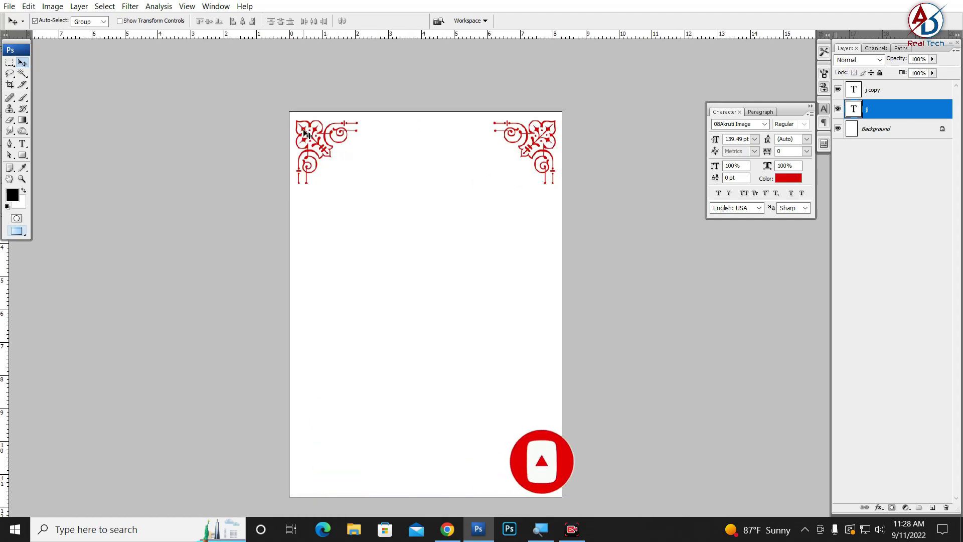
{"action": "left_click", "coordinate": [527, 172], "text": "shift"}
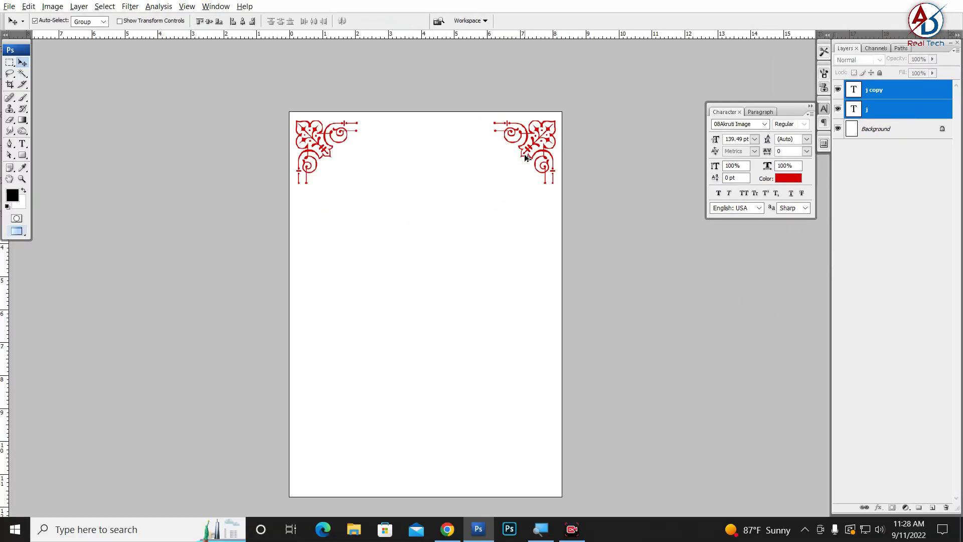
Step: Duplicate both top ornaments to the page bottom and flip the copies vertically
{"action": "left_click_drag", "start_coordinate": [527, 158], "coordinate": [500, 462]}
{"action": "key", "text": "ctrl+t"}
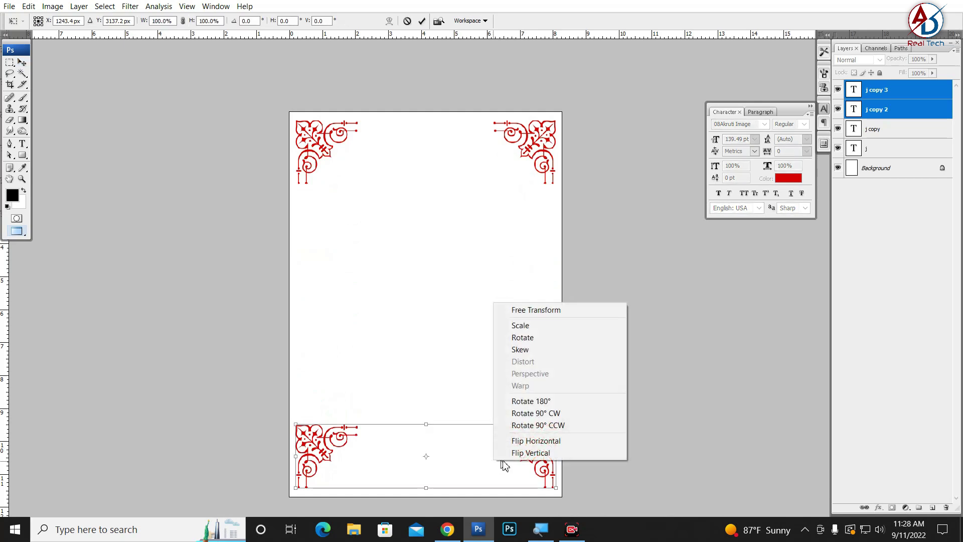
{"action": "right_click", "coordinate": [493, 459]}
{"action": "left_click", "coordinate": [525, 453]}
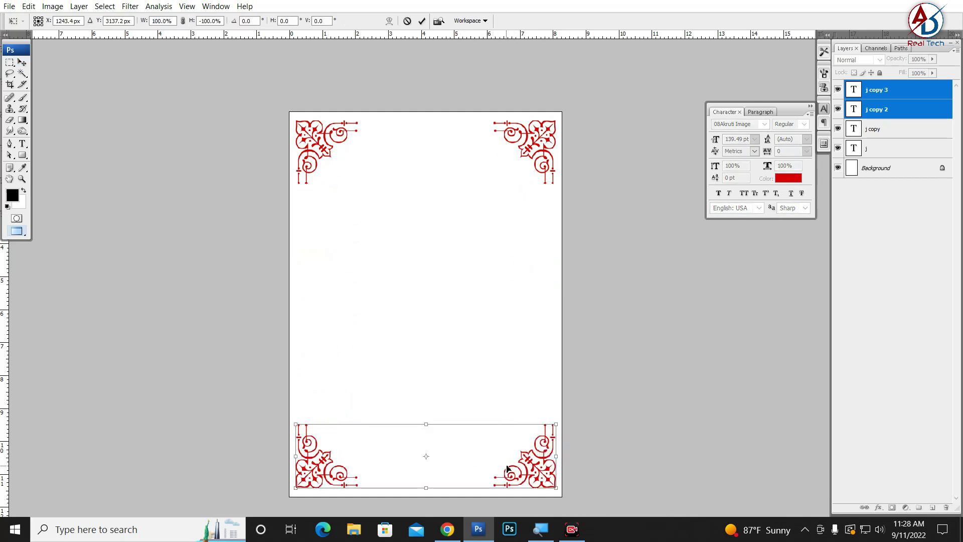
{"action": "key", "text": "Down"}
{"action": "key", "text": "Down"}
{"action": "key", "text": "Return"}
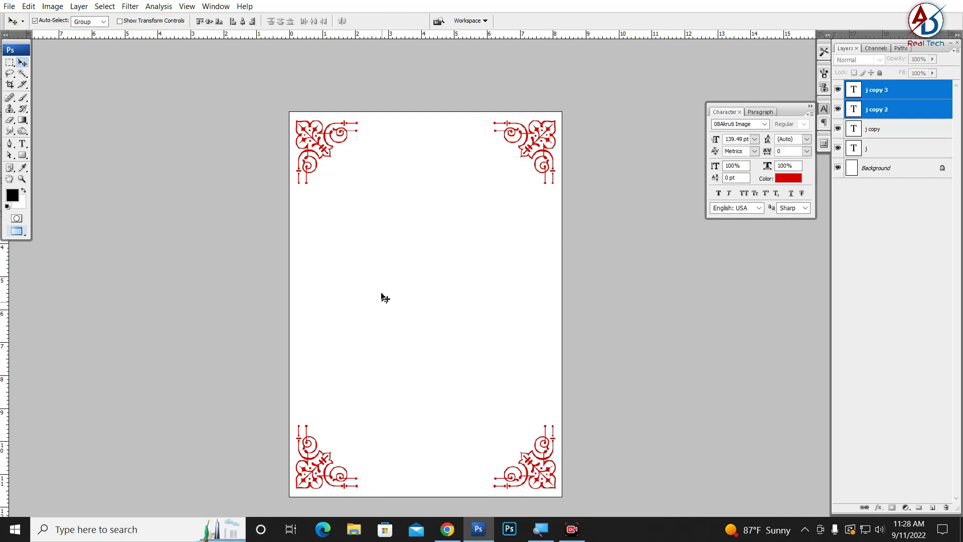
{"action": "key", "text": "ctrl+plus"}
{"action": "scroll", "coordinate": [443, 317], "scroll_direction": "up", "scroll_amount": 2}
{"action": "scroll", "coordinate": [473, 323], "scroll_direction": "down", "scroll_amount": 3}
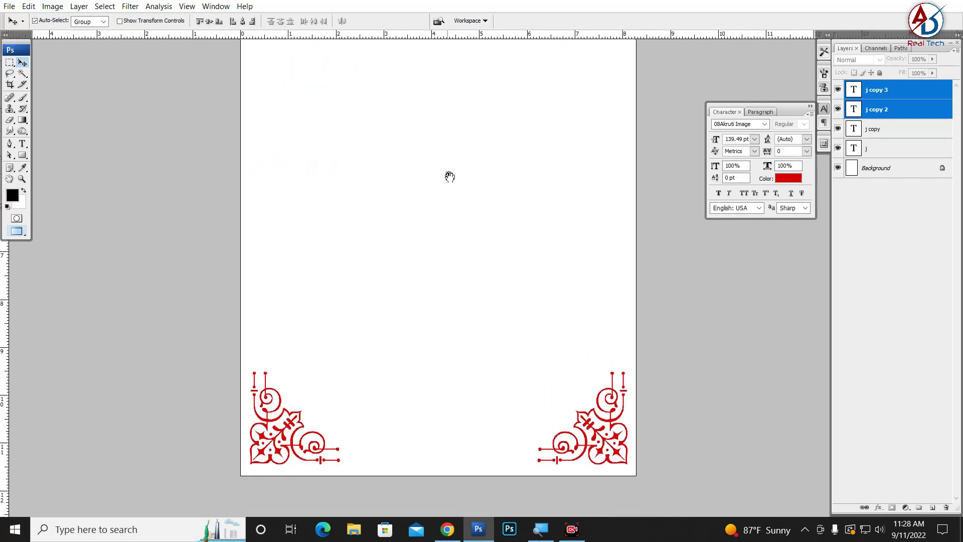
Step: Select the 15 px Line tool and try, then undo, a horizontal line
{"action": "left_click", "coordinate": [24, 157]}
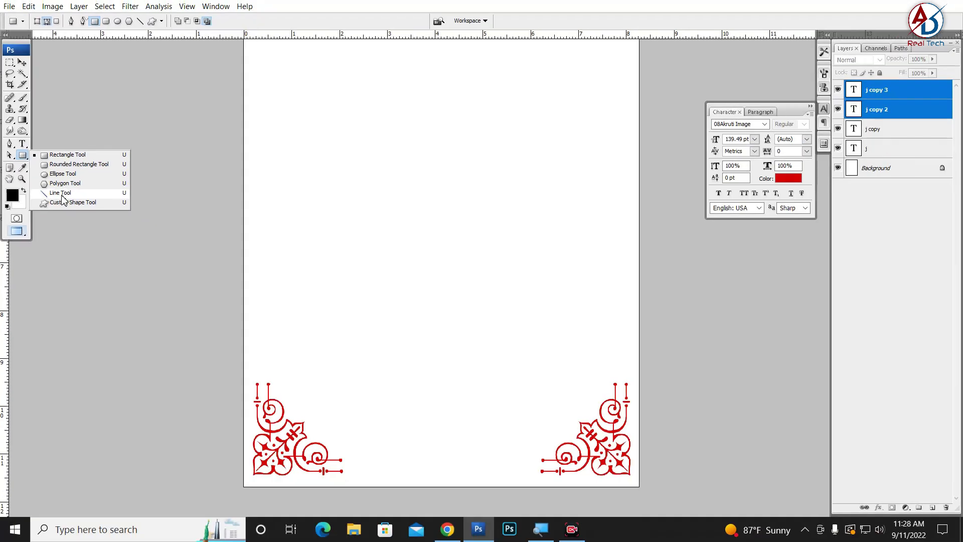
{"action": "left_click", "coordinate": [61, 195]}
{"action": "scroll", "coordinate": [341, 236], "scroll_direction": "up", "scroll_amount": 5}
{"action": "scroll", "coordinate": [331, 241], "scroll_direction": "down", "scroll_amount": 1}
{"action": "scroll", "coordinate": [329, 240], "scroll_direction": "down", "scroll_amount": 1}
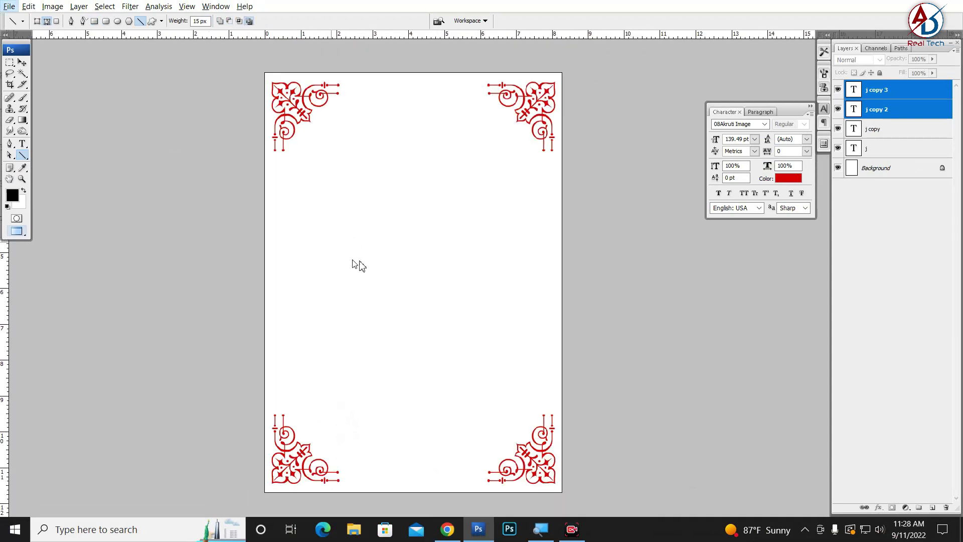
{"action": "left_click_drag", "start_coordinate": [329, 175], "coordinate": [479, 175]}
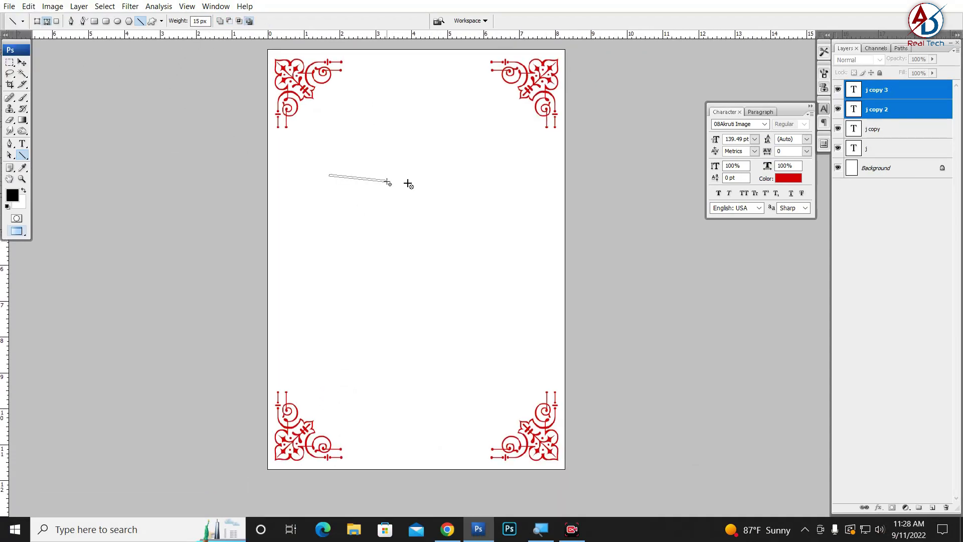
{"action": "key", "text": "ctrl+z"}
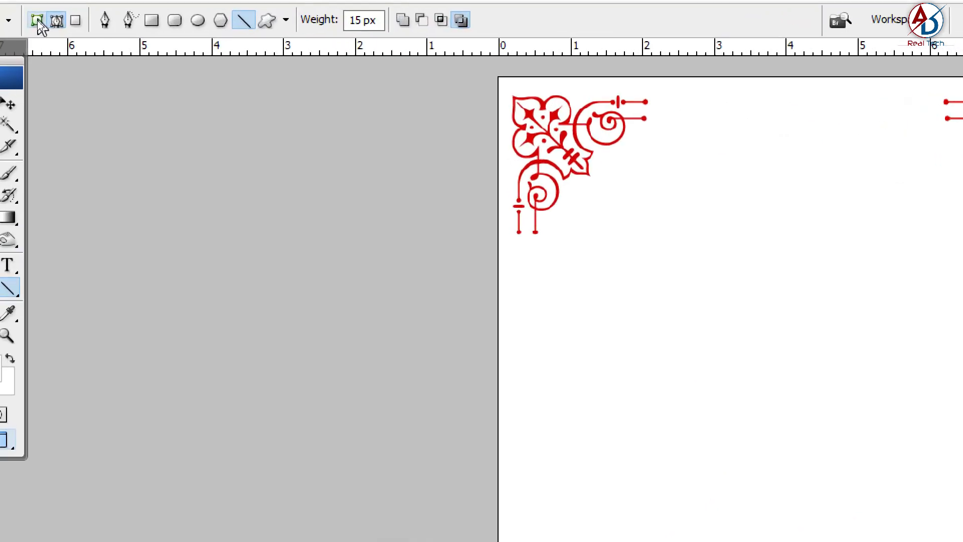
Step: Draw a red shape-layer line across the page's top, sampling the ornament's red
{"action": "left_click", "coordinate": [38, 22]}
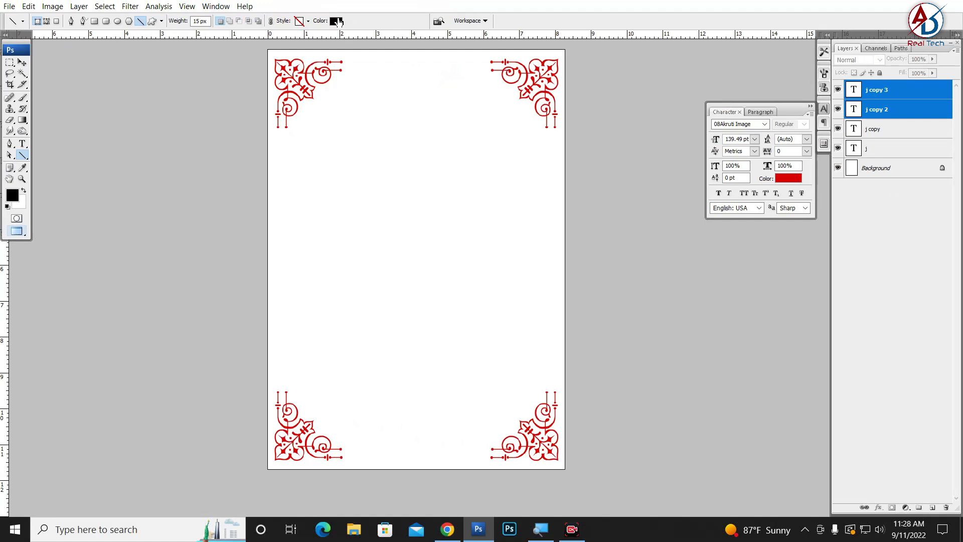
{"action": "left_click", "coordinate": [339, 21]}
{"action": "left_click", "coordinate": [285, 69]}
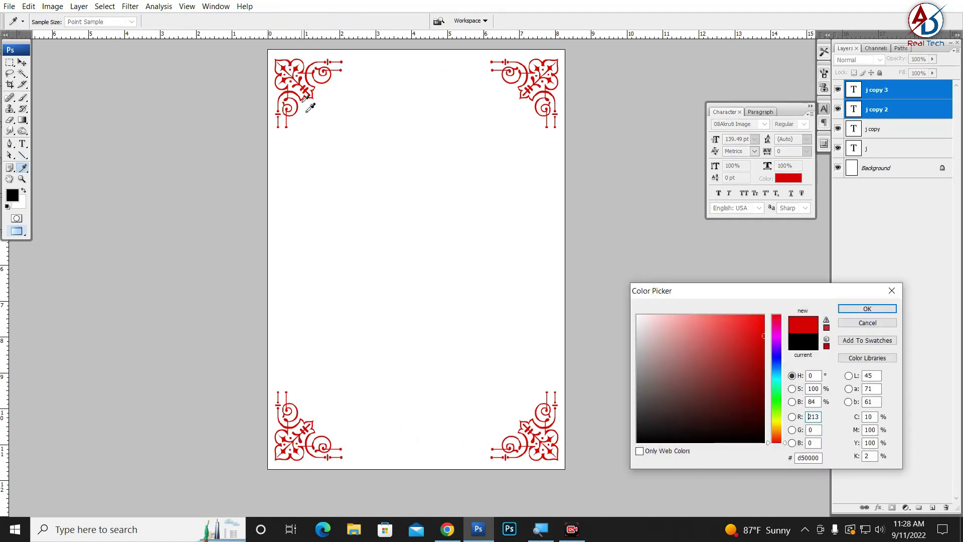
{"action": "left_click", "coordinate": [867, 309]}
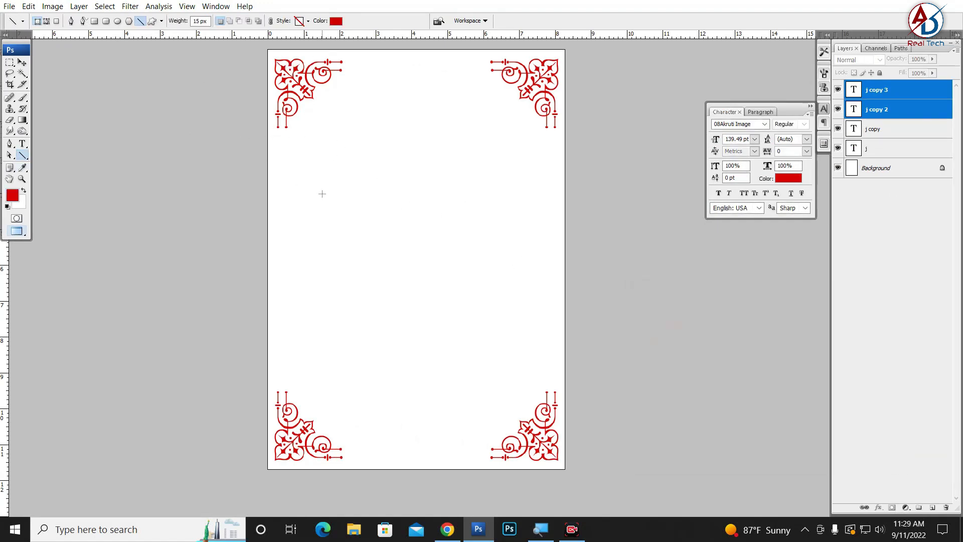
{"action": "left_click_drag", "start_coordinate": [305, 187], "coordinate": [508, 188]}
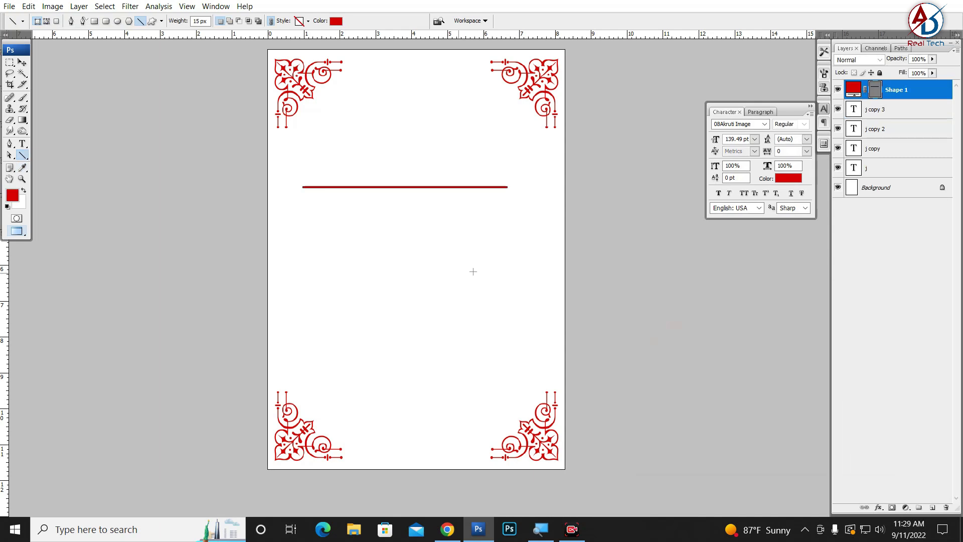
{"action": "key", "text": "ctrl+plus"}
{"action": "mouse_move", "coordinate": [241, 219]}
{"action": "left_mouse_down"}
{"action": "mouse_move", "coordinate": [381, 312]}
{"action": "mouse_move", "coordinate": [401, 97]}
{"action": "left_mouse_up"}
{"action": "left_click", "coordinate": [22, 63]}
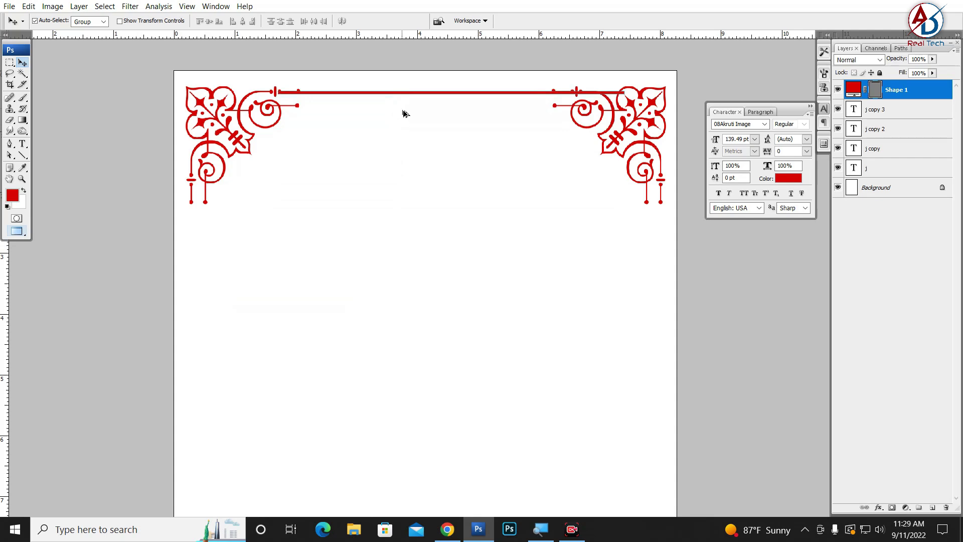
Step: Scale the red line to 72.5% width and nudge it up so both ends meet the top ornaments
{"action": "key", "text": "ctrl+plus"}
{"action": "scroll", "coordinate": [458, 268], "scroll_direction": "up", "scroll_amount": 3}
{"action": "key", "text": "ctrl+t"}
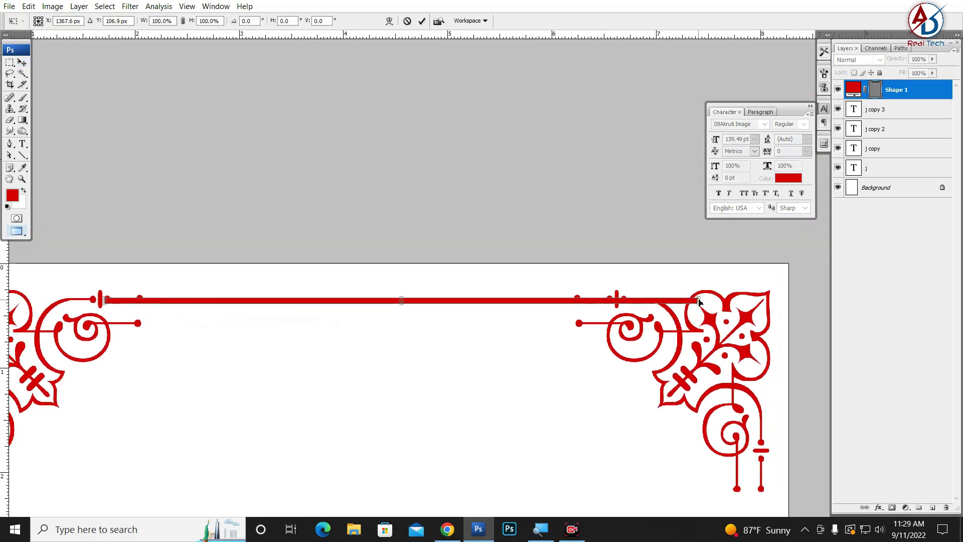
{"action": "left_click_drag", "start_coordinate": [701, 301], "coordinate": [576, 302]}
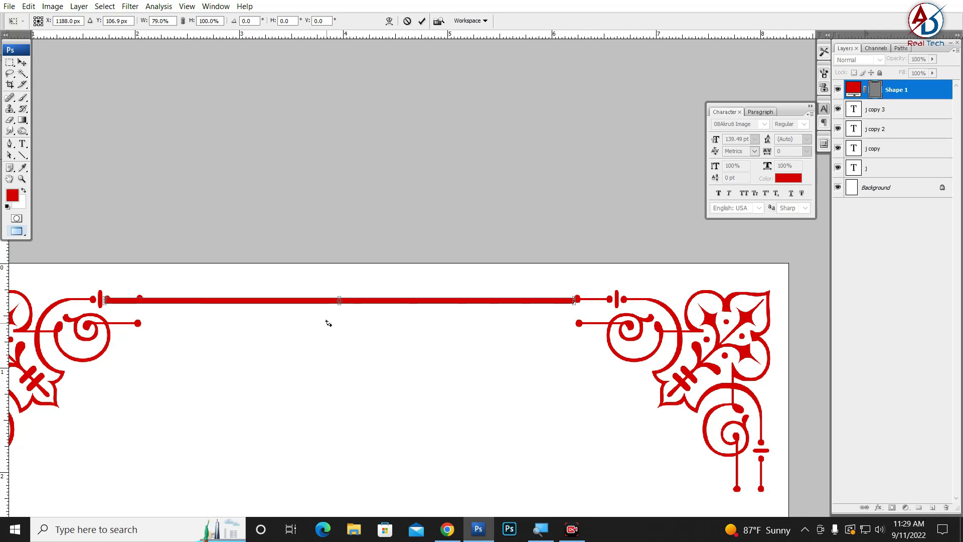
{"action": "left_click_drag", "start_coordinate": [105, 301], "coordinate": [142, 304]}
{"action": "key", "text": "Up"}
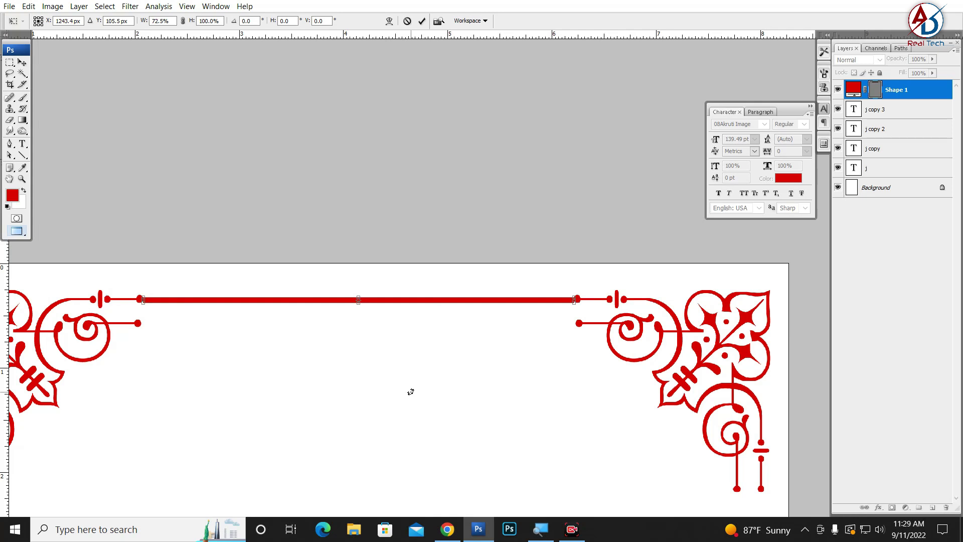
{"action": "key", "text": "Up"}
{"action": "key", "text": "Up"}
{"action": "key", "text": "Up"}
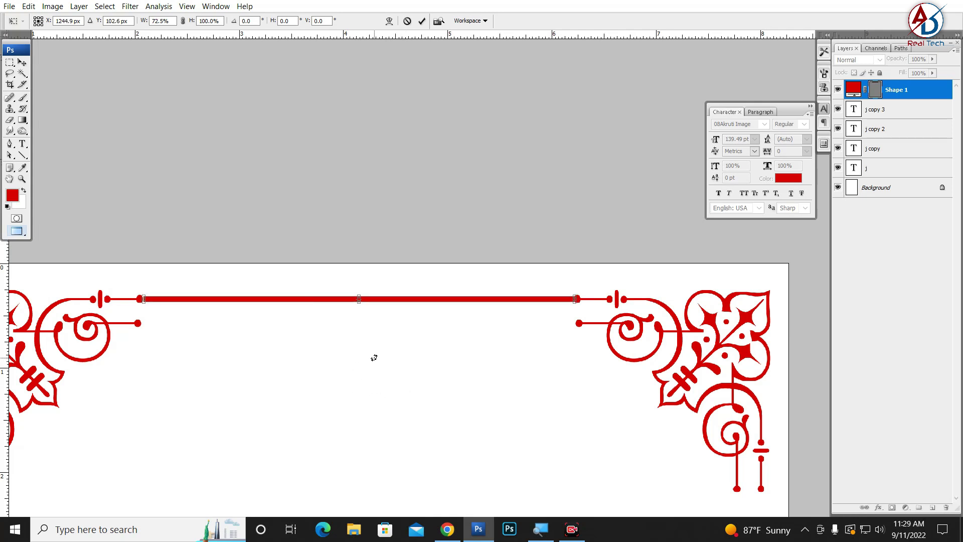
{"action": "key", "text": "Return"}
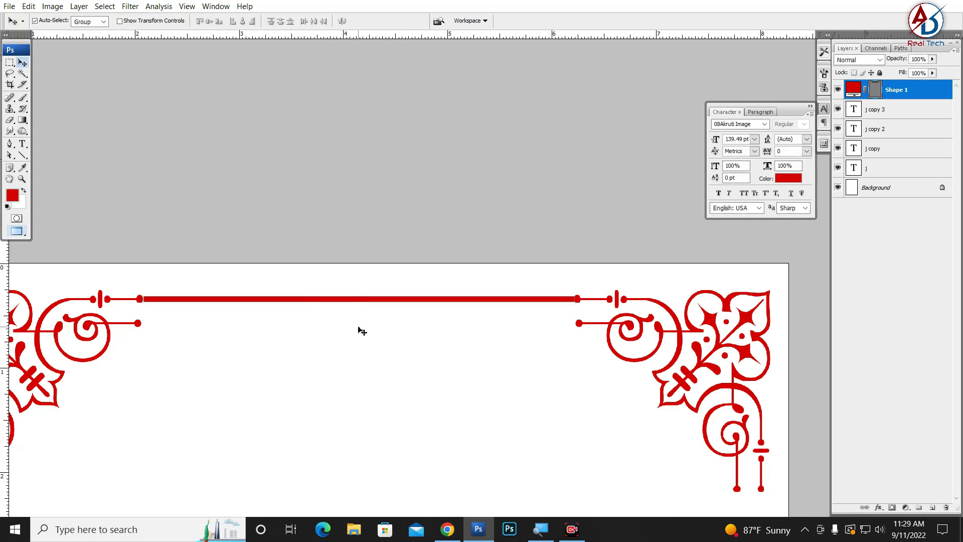
{"action": "key", "text": "ctrl+t"}
{"action": "key", "text": "ctrl+plus"}
{"action": "key", "text": "ctrl+plus"}
{"action": "key", "text": "ctrl+plus"}
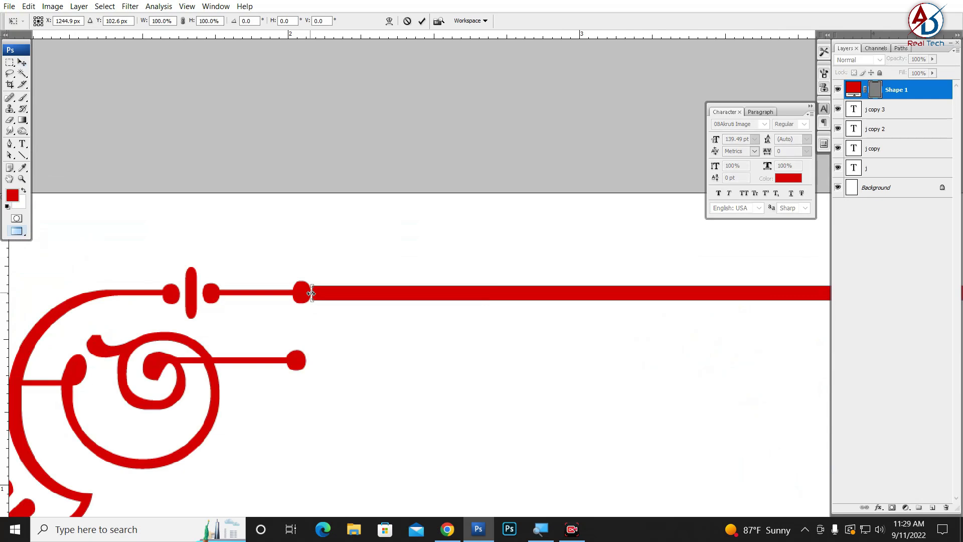
{"action": "key", "text": "Return"}
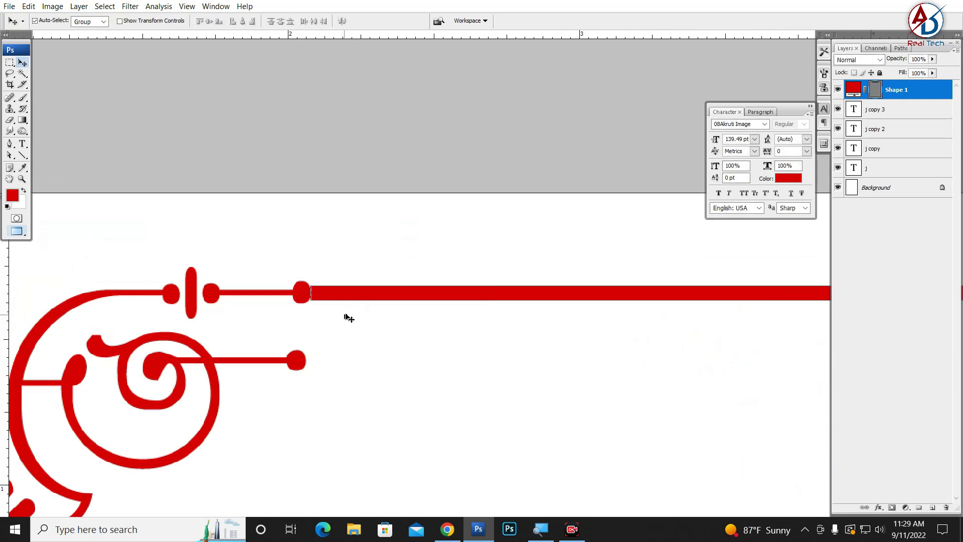
{"action": "left_click", "coordinate": [395, 350]}
{"action": "key", "text": "ctrl+minus"}
{"action": "key", "text": "ctrl+minus"}
{"action": "key", "text": "ctrl+minus"}
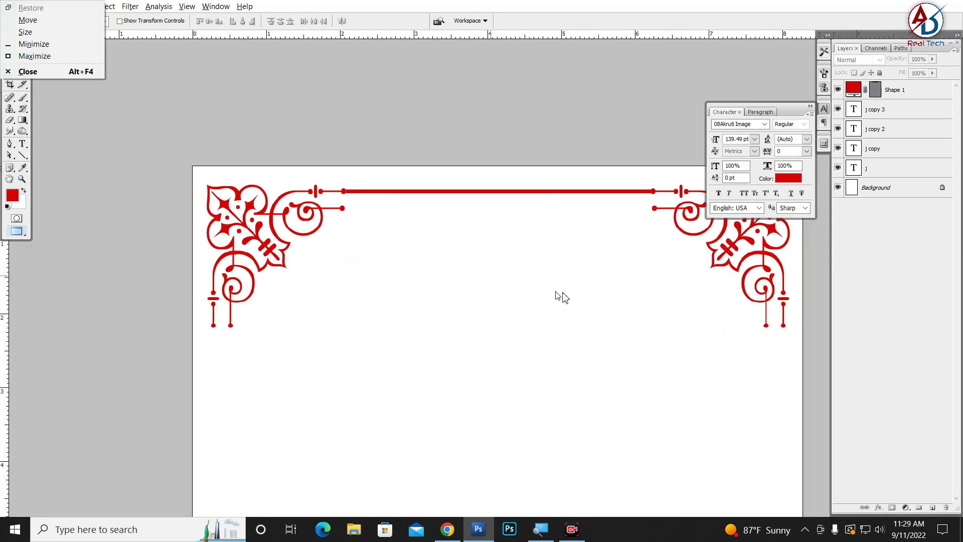
Step: Duplicate the red bar just below and stretch the copy to 102.1% width
{"action": "mouse_move", "coordinate": [559, 295]}
{"action": "left_mouse_down"}
{"action": "mouse_move", "coordinate": [408, 264]}
{"action": "mouse_move", "coordinate": [441, 268]}
{"action": "left_mouse_up"}
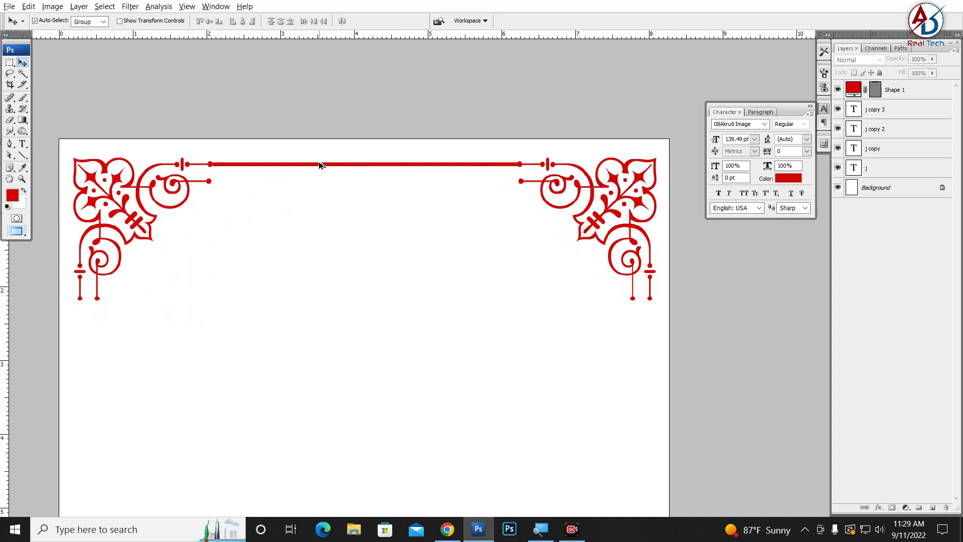
{"action": "left_click_drag", "start_coordinate": [320, 165], "coordinate": [321, 182]}
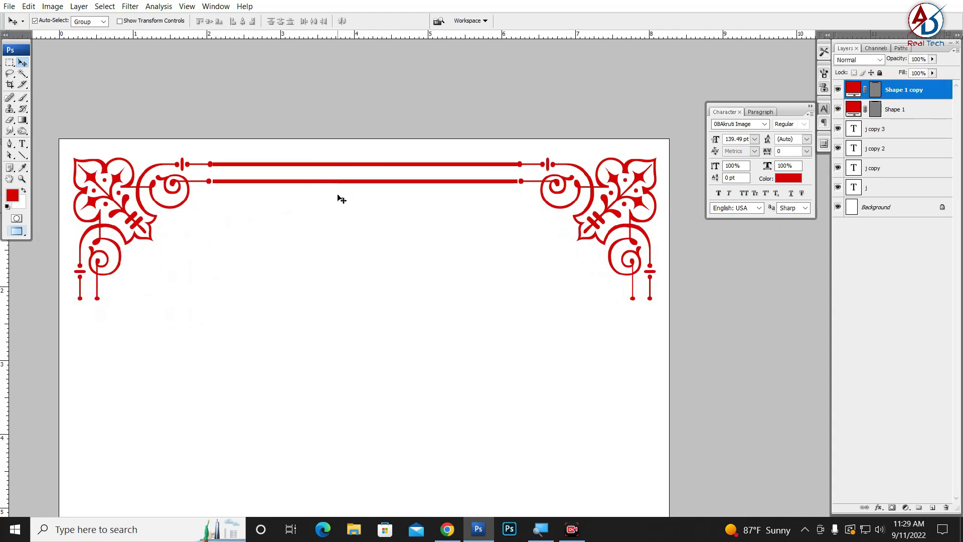
{"action": "key", "text": "ctrl+t"}
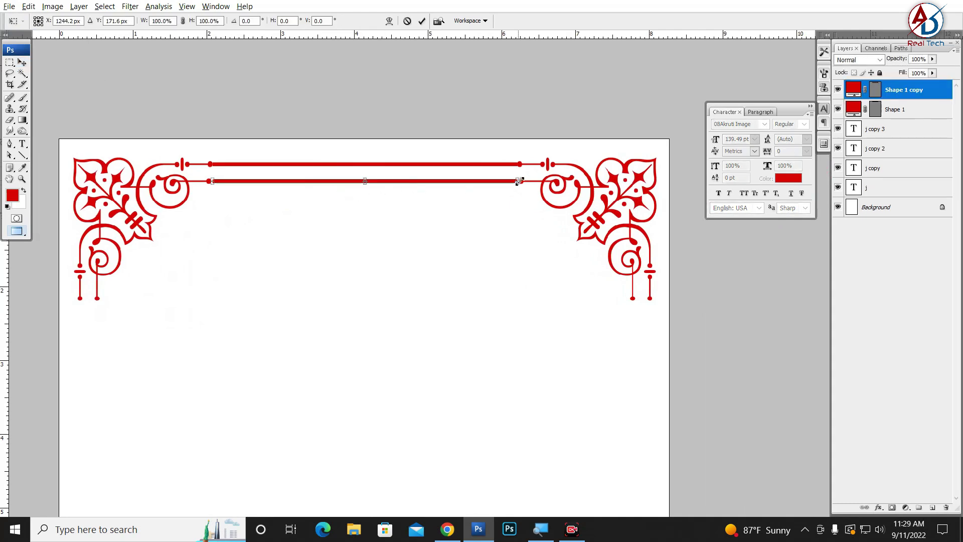
{"action": "key", "text": "alt"}
{"action": "key", "text": "alt"}
{"action": "left_click_drag", "start_coordinate": [521, 182], "coordinate": [528, 187]}
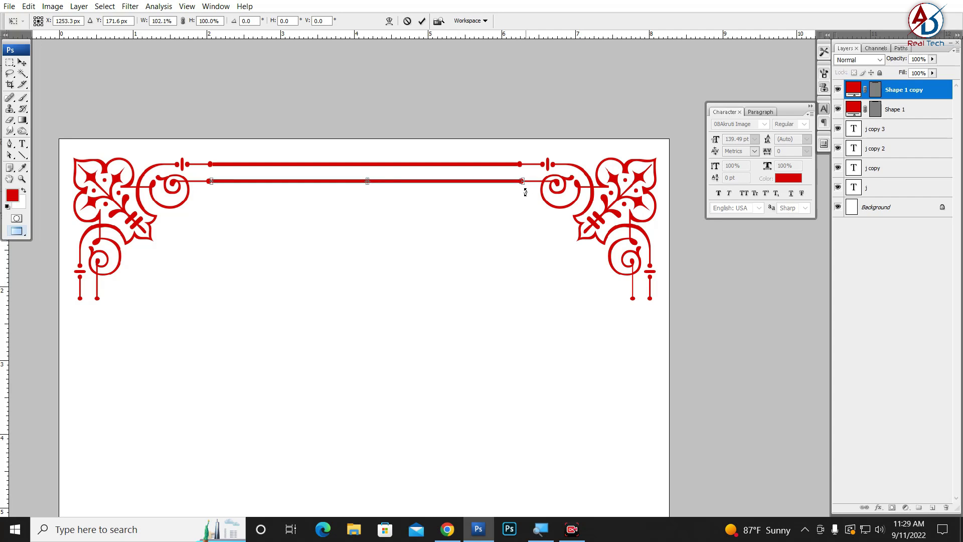
{"action": "key", "text": "Return"}
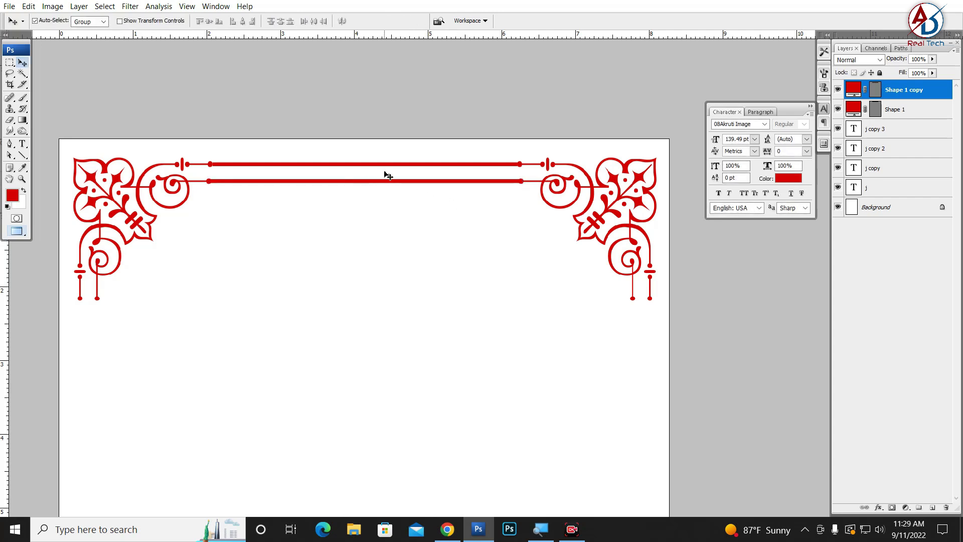
{"action": "left_click", "coordinate": [895, 110], "text": "shift"}
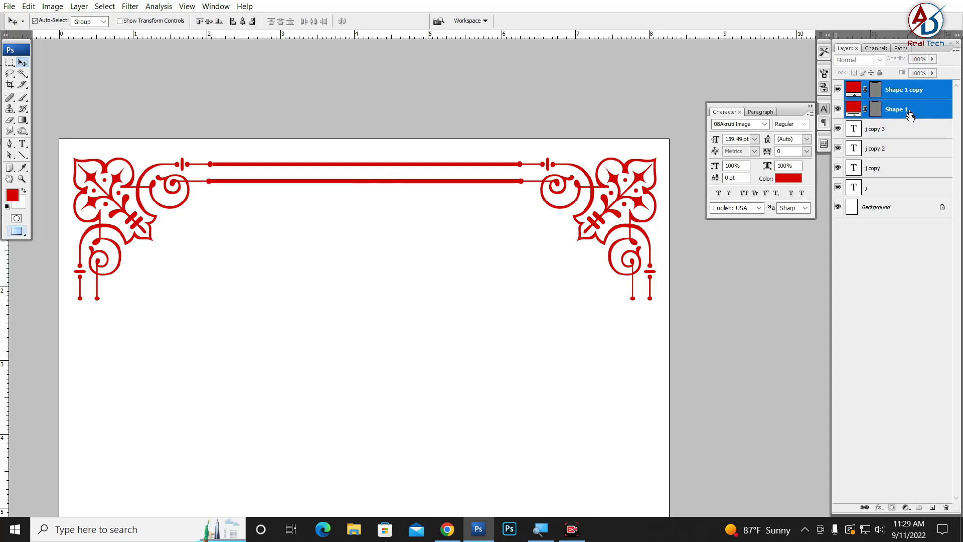
Step: Duplicate both red bars down to the page's bottom edge
{"action": "scroll", "coordinate": [409, 200], "scroll_direction": "down", "scroll_amount": 2}
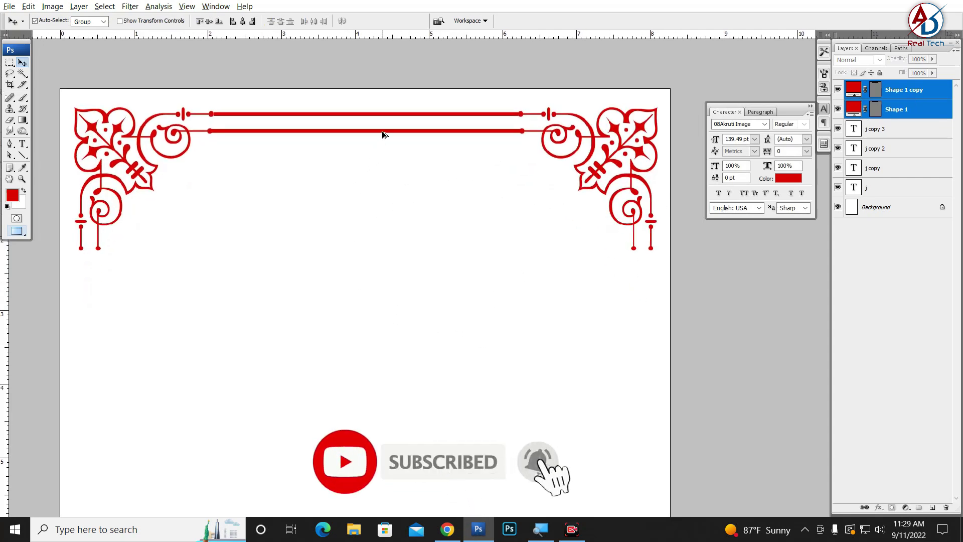
{"action": "left_click_drag", "start_coordinate": [383, 131], "coordinate": [385, 362]}
{"action": "scroll", "coordinate": [417, 275], "scroll_direction": "down", "scroll_amount": 5}
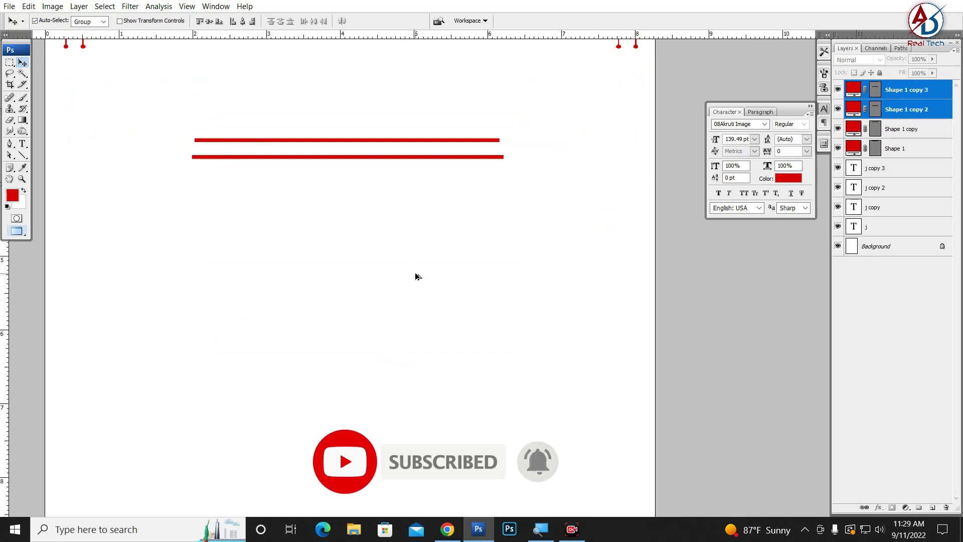
{"action": "scroll", "coordinate": [417, 275], "scroll_direction": "down", "scroll_amount": 2}
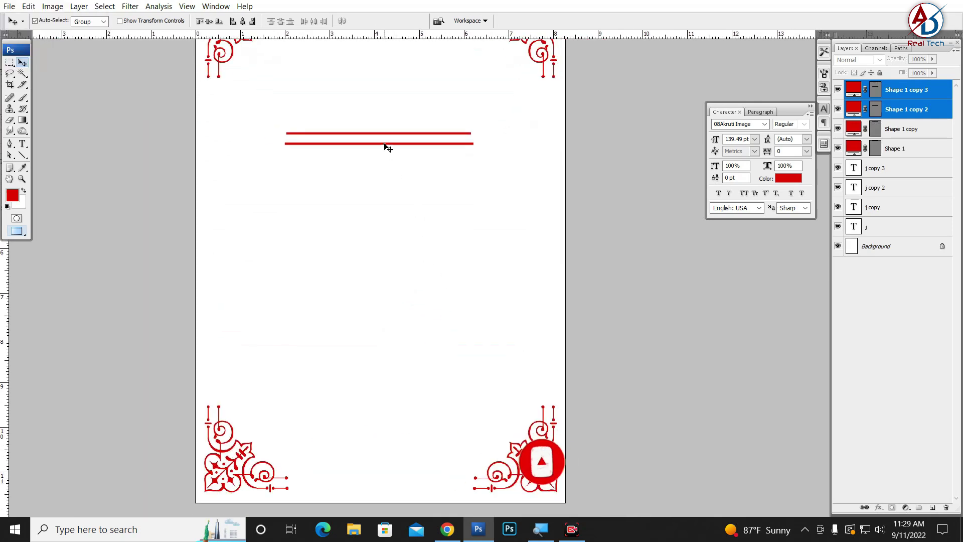
{"action": "left_click_drag", "start_coordinate": [387, 144], "coordinate": [391, 486]}
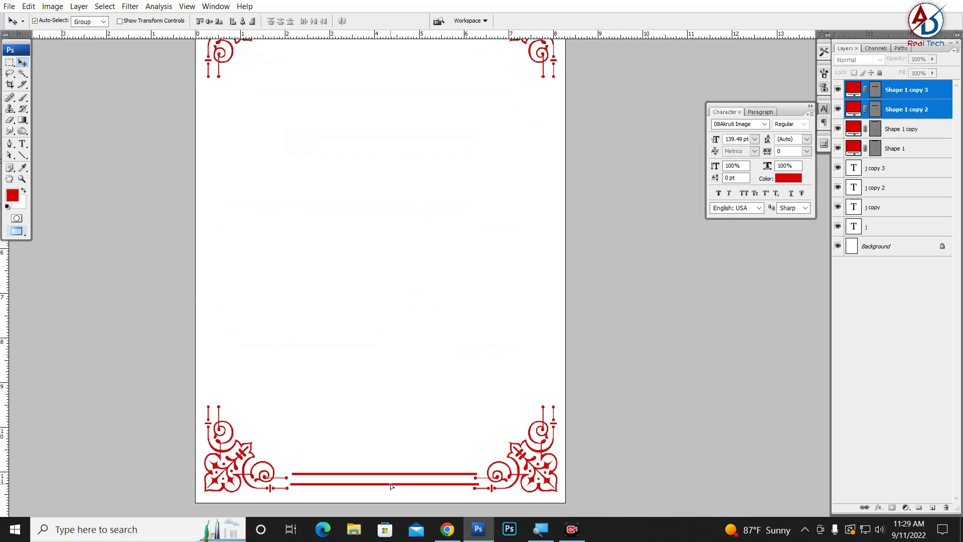
Step: Flip the copied bars vertically and nudge them to meet the bottom corner ornaments
{"action": "key", "text": "ctrl+t"}
{"action": "right_click", "coordinate": [397, 478]}
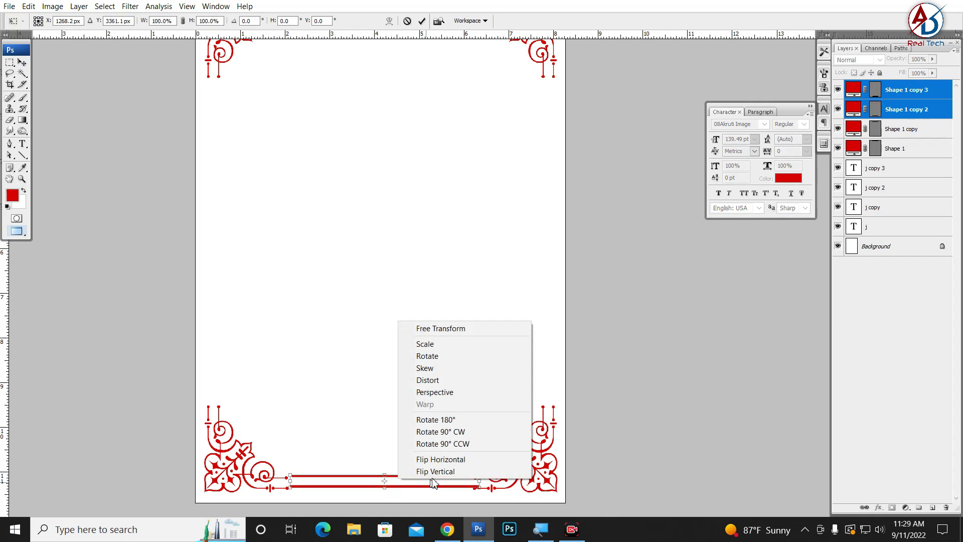
{"action": "left_click", "coordinate": [444, 471]}
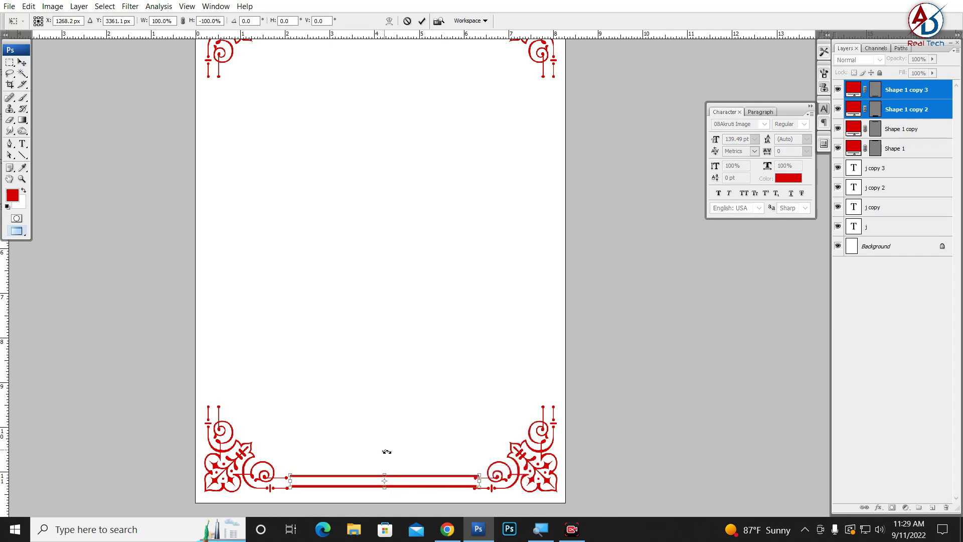
{"action": "key", "text": "ctrl+plus"}
{"action": "scroll", "coordinate": [415, 396], "scroll_direction": "down", "scroll_amount": 5}
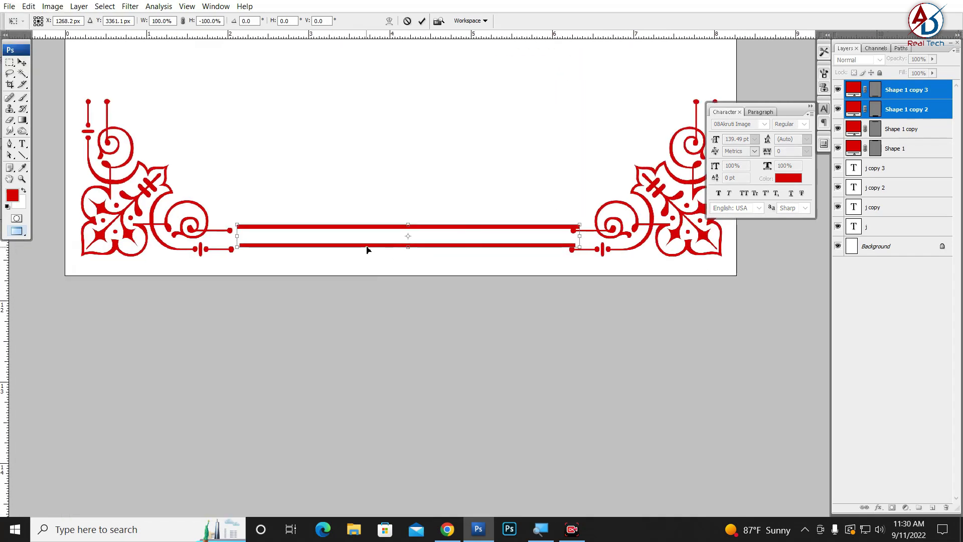
{"action": "left_click_drag", "start_coordinate": [365, 249], "coordinate": [358, 254]}
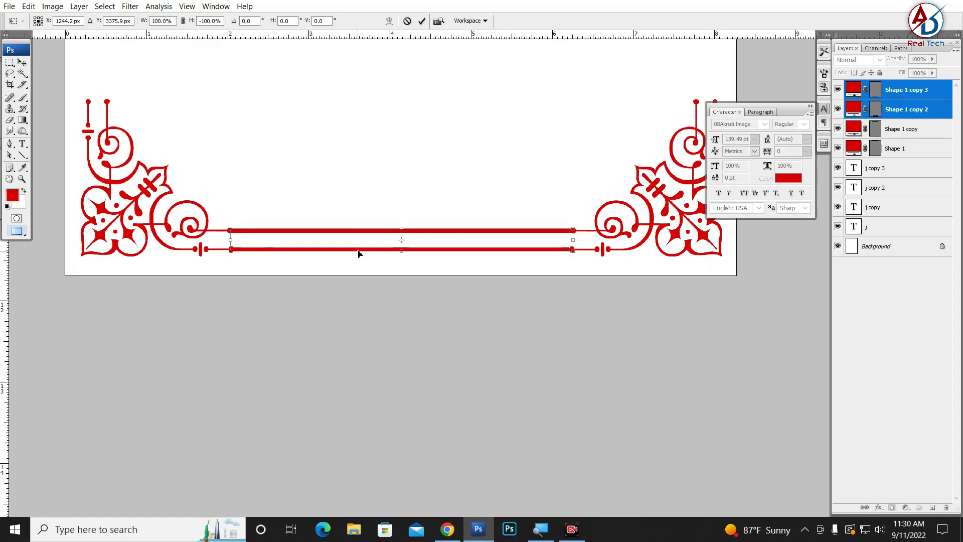
{"action": "key", "text": "Return"}
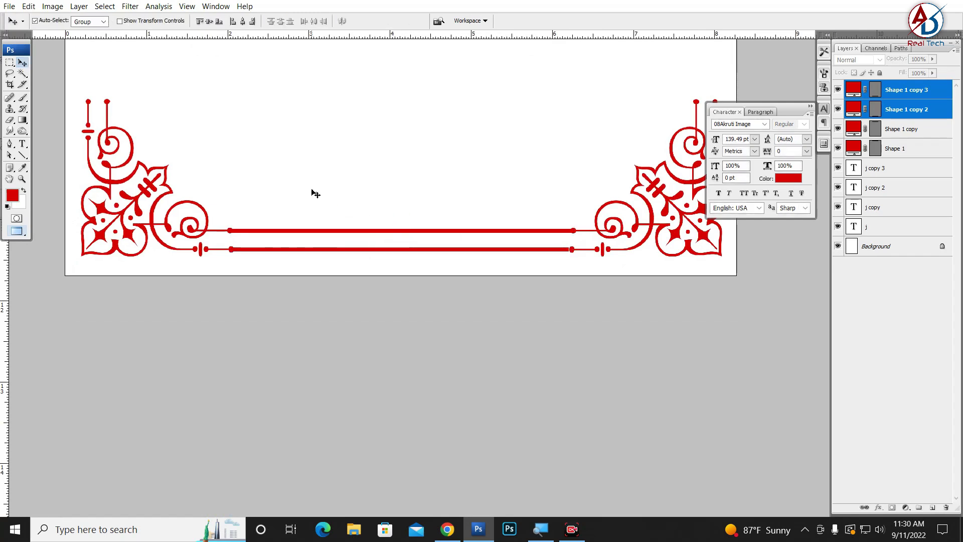
{"action": "scroll", "coordinate": [452, 262], "scroll_direction": "up", "scroll_amount": 2}
{"action": "scroll", "coordinate": [503, 226], "scroll_direction": "down", "scroll_amount": 2}
Step: Draw a 15 px vertical red line down the page's left edge between the corner ornaments
{"action": "scroll", "coordinate": [503, 226], "scroll_direction": "up", "scroll_amount": 3}
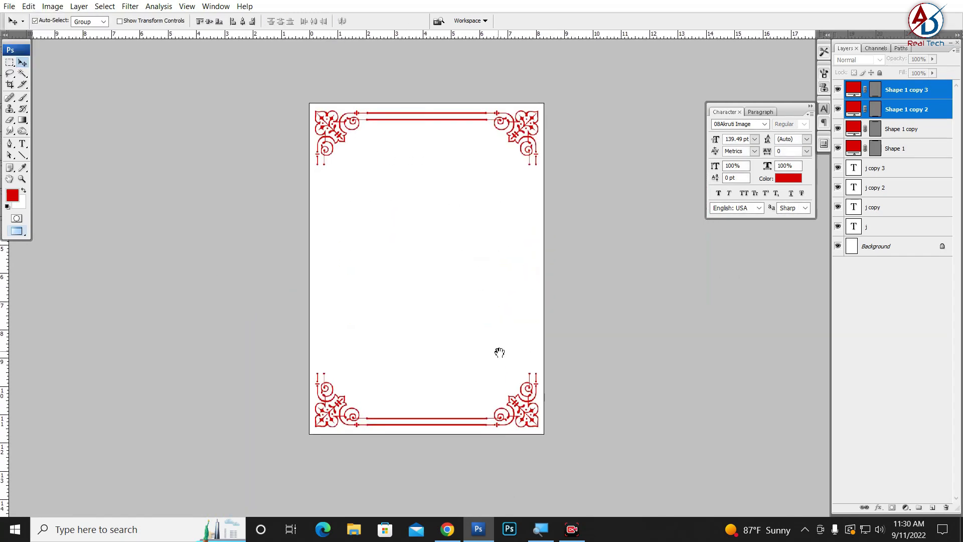
{"action": "scroll", "coordinate": [453, 307], "scroll_direction": "up", "scroll_amount": 2}
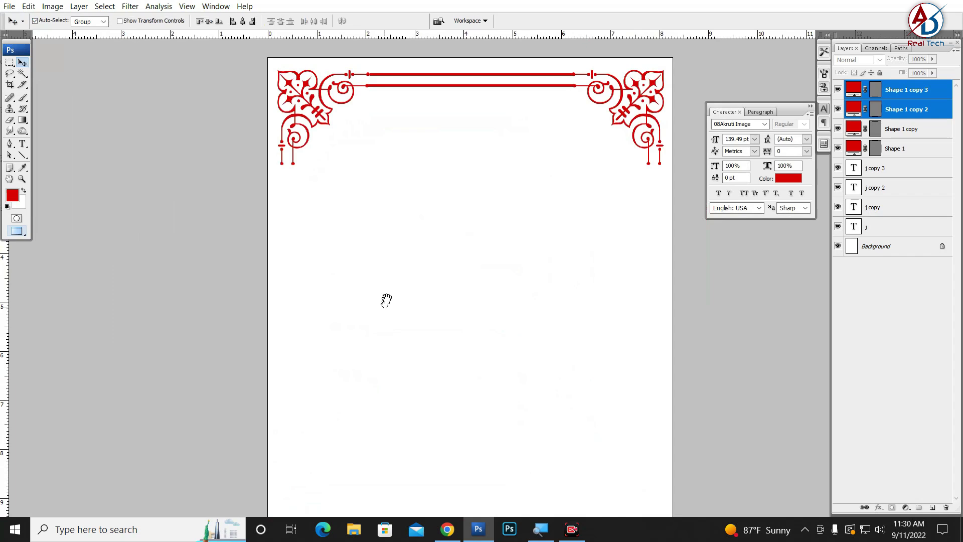
{"action": "left_click_drag", "start_coordinate": [386, 300], "coordinate": [387, 229]}
{"action": "left_click", "coordinate": [23, 155]}
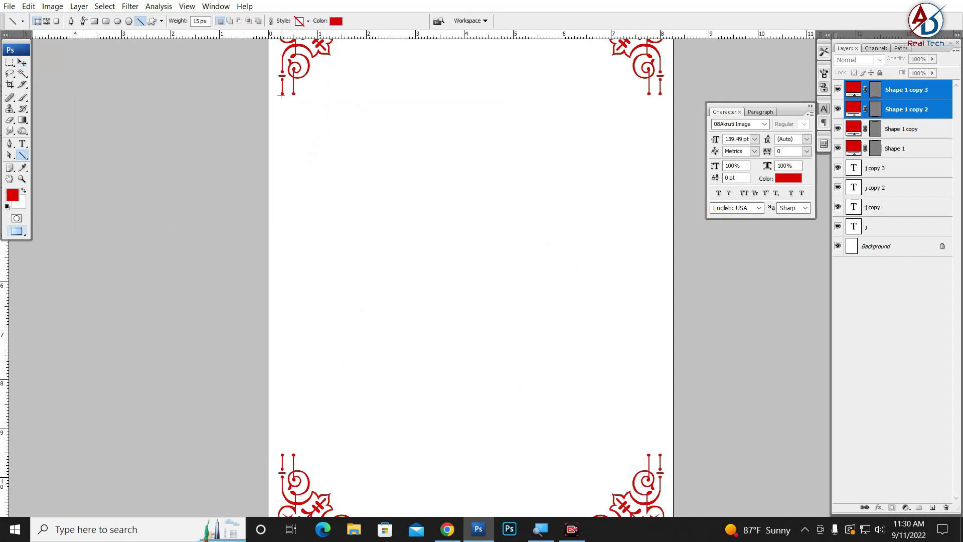
{"action": "left_click_drag", "start_coordinate": [282, 93], "coordinate": [262, 454]}
{"action": "key", "text": "v"}
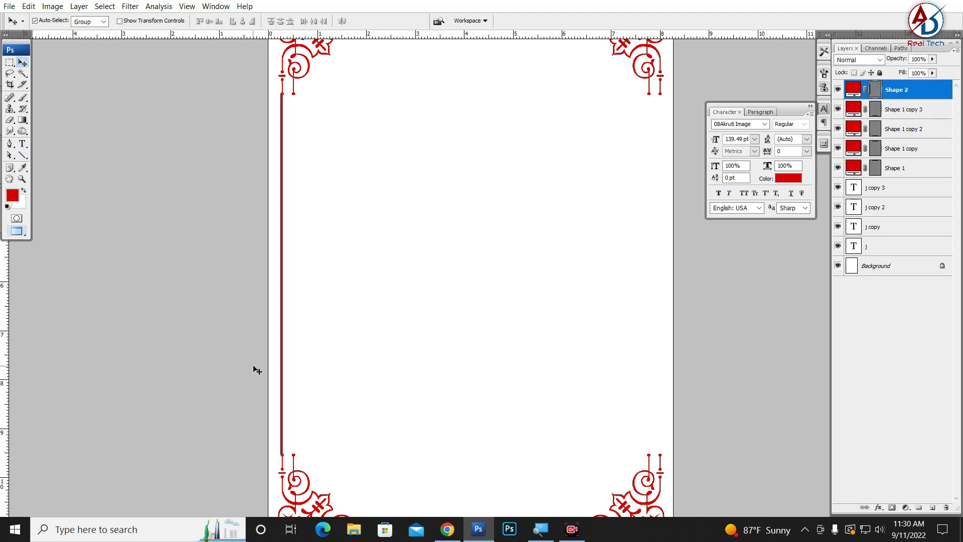
{"action": "key", "text": "Right"}
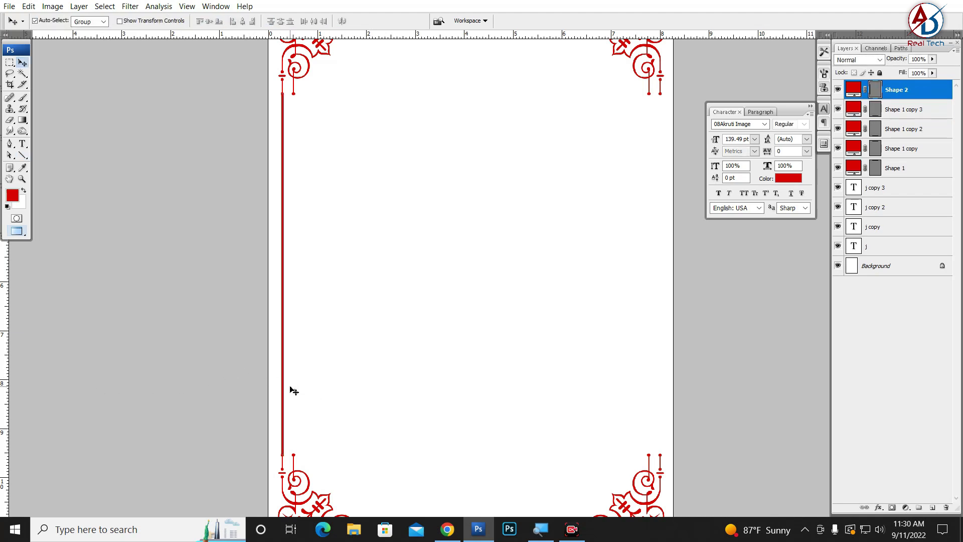
Step: Duplicate the vertical line just beside the first to form a double line
{"action": "left_click", "coordinate": [295, 401]}
{"action": "scroll", "coordinate": [292, 399], "scroll_direction": "up", "scroll_amount": 1}
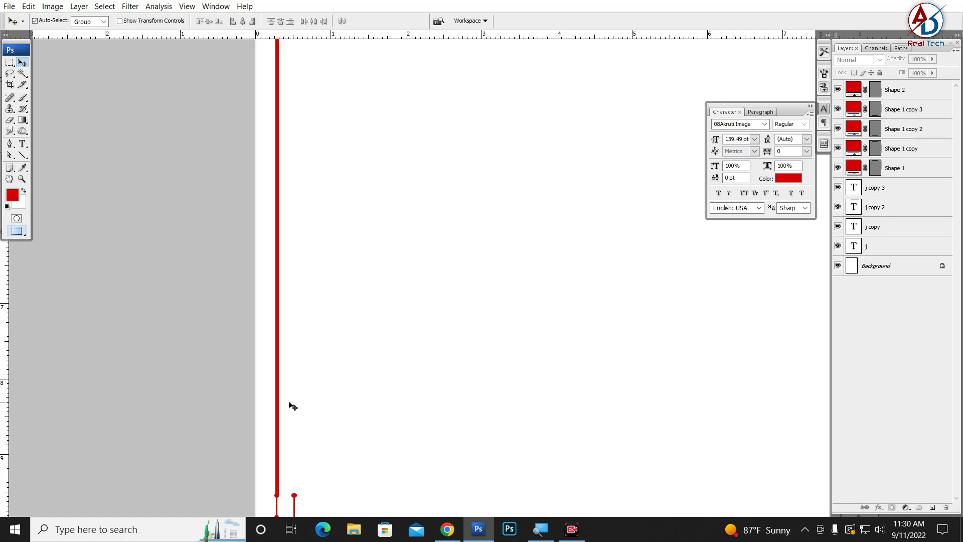
{"action": "left_click_drag", "start_coordinate": [277, 403], "coordinate": [294, 405]}
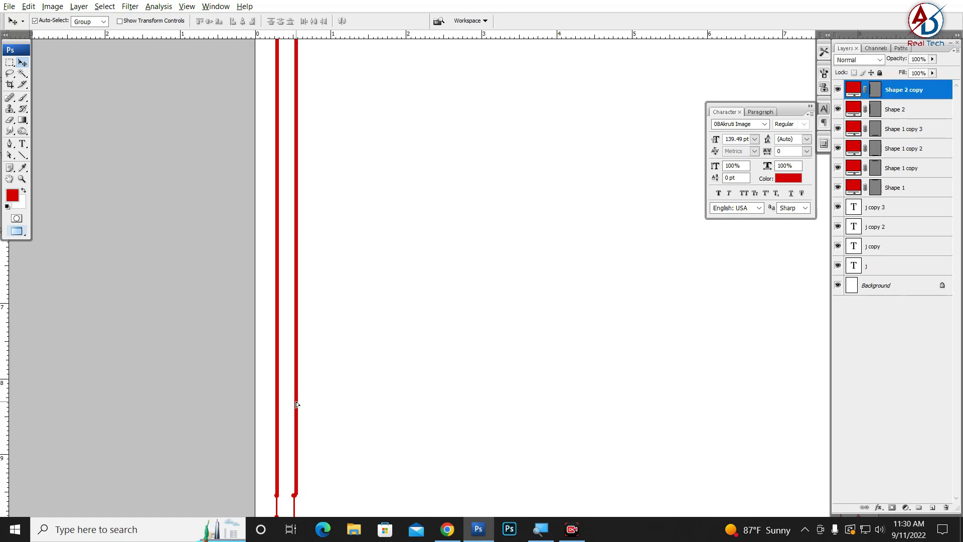
{"action": "scroll", "coordinate": [395, 447], "scroll_direction": "down", "scroll_amount": 1}
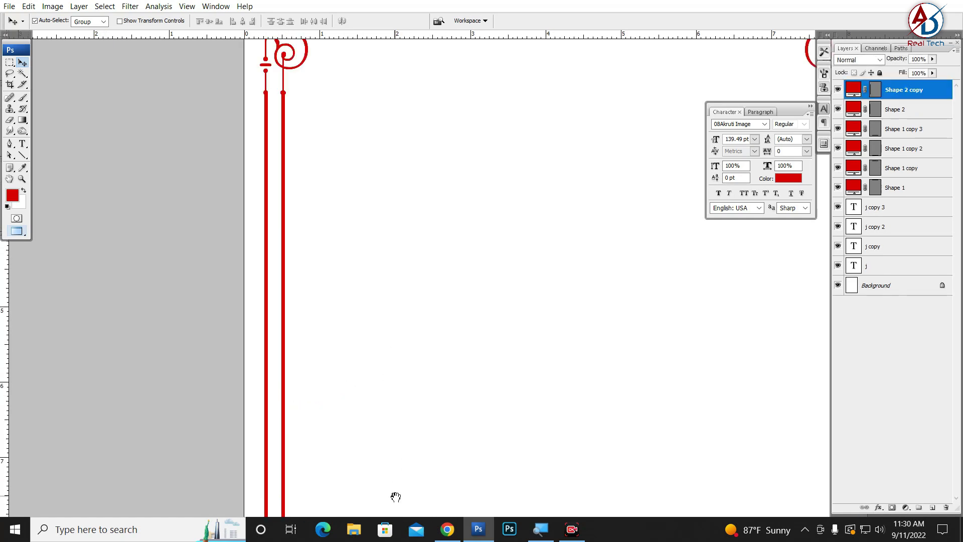
{"action": "scroll", "coordinate": [393, 496], "scroll_direction": "down", "scroll_amount": 1}
{"action": "scroll", "coordinate": [366, 370], "scroll_direction": "down", "scroll_amount": 2}
Step: Select both left vertical lines and copy the pair over to the right edge
{"action": "key", "text": "alt+space"}
{"action": "left_click_drag", "start_coordinate": [455, 398], "coordinate": [455, 306]}
{"action": "left_click_drag", "start_coordinate": [357, 280], "coordinate": [305, 307]}
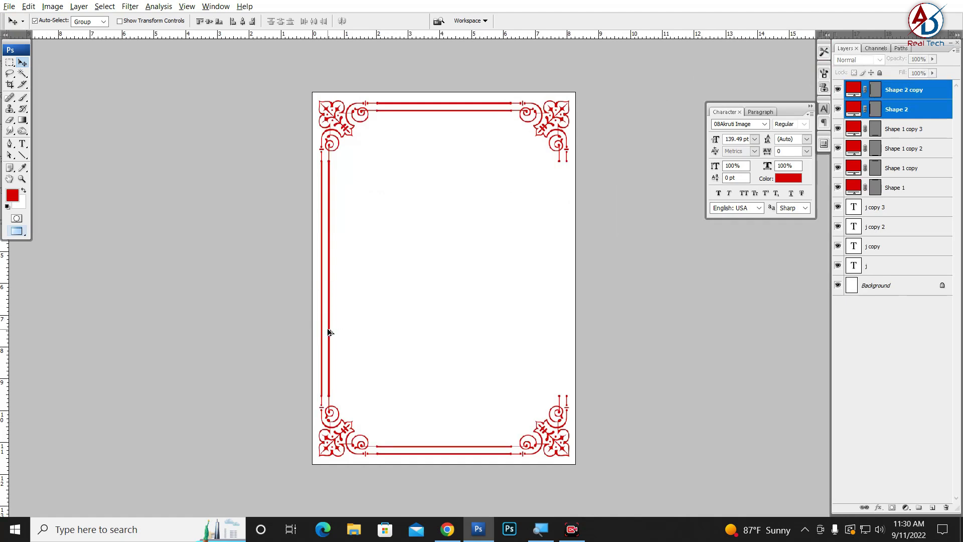
{"action": "mouse_move", "coordinate": [332, 332]}
{"action": "left_mouse_down"}
{"action": "mouse_move", "coordinate": [565, 350]}
{"action": "mouse_move", "coordinate": [576, 363]}
{"action": "mouse_move", "coordinate": [390, 389]}
{"action": "left_mouse_up"}
Step: Select the right-edge lines Shape 2 copy 2 and copy 3 and align them with the right corner ornaments
{"action": "left_click", "coordinate": [456, 344]}
{"action": "key", "text": "ctrl+plus"}
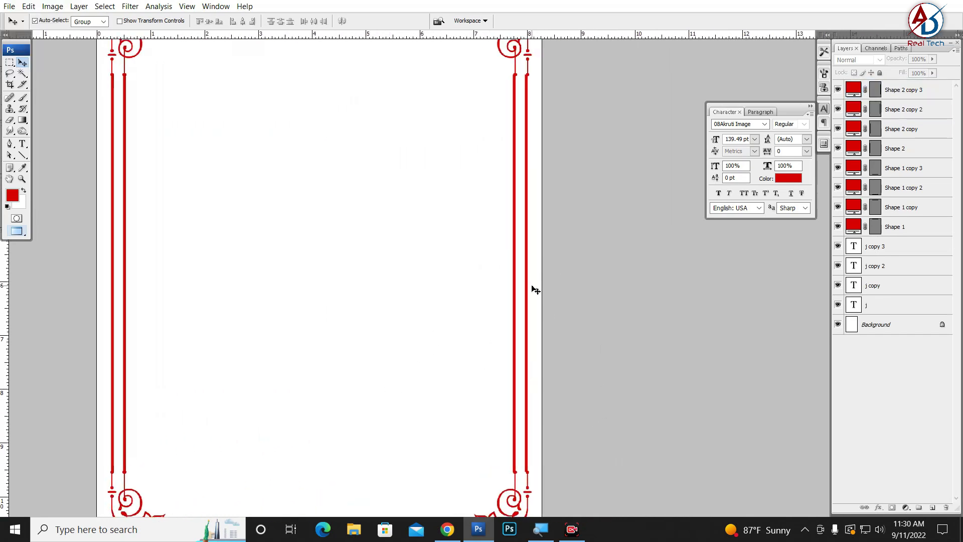
{"action": "left_click", "coordinate": [514, 291]}
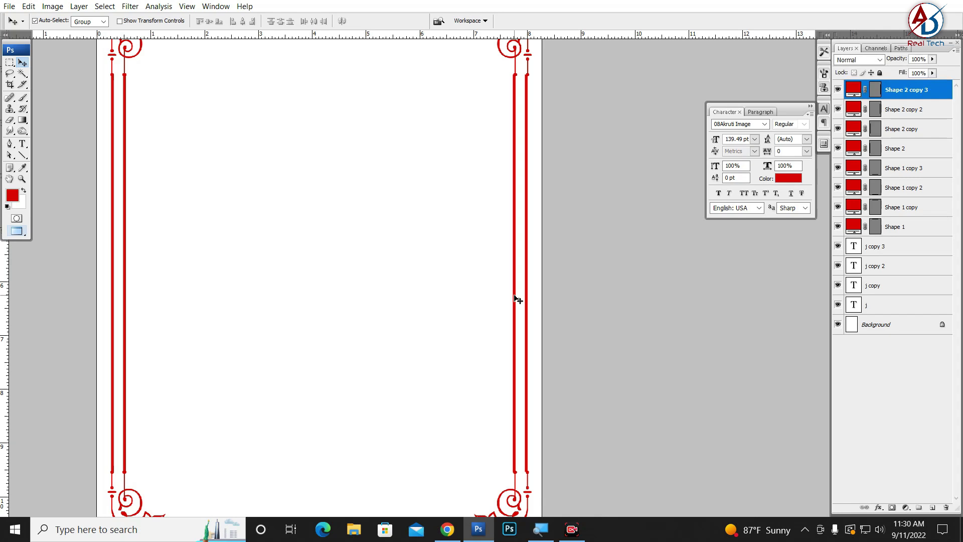
{"action": "key", "text": "alt+bracketleft"}
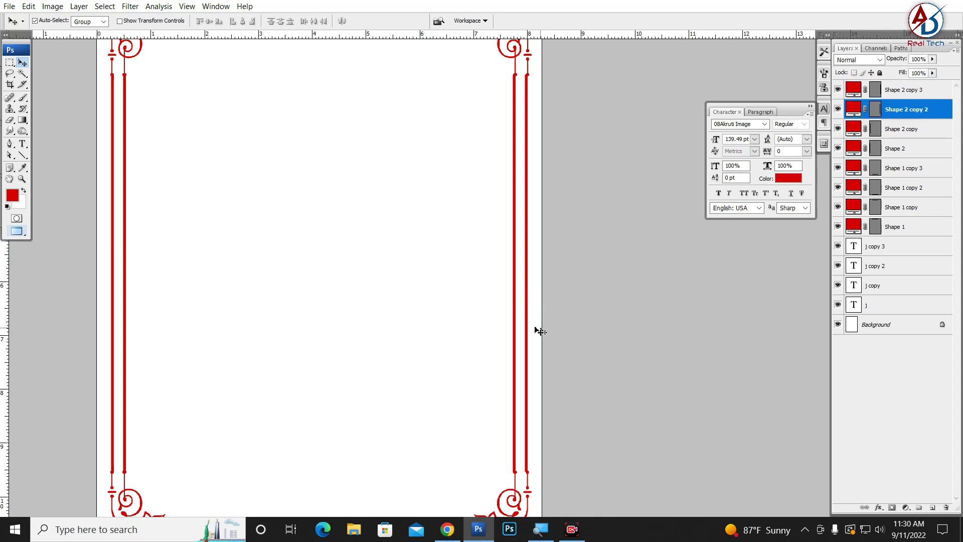
{"action": "left_click", "coordinate": [526, 321], "text": "shift"}
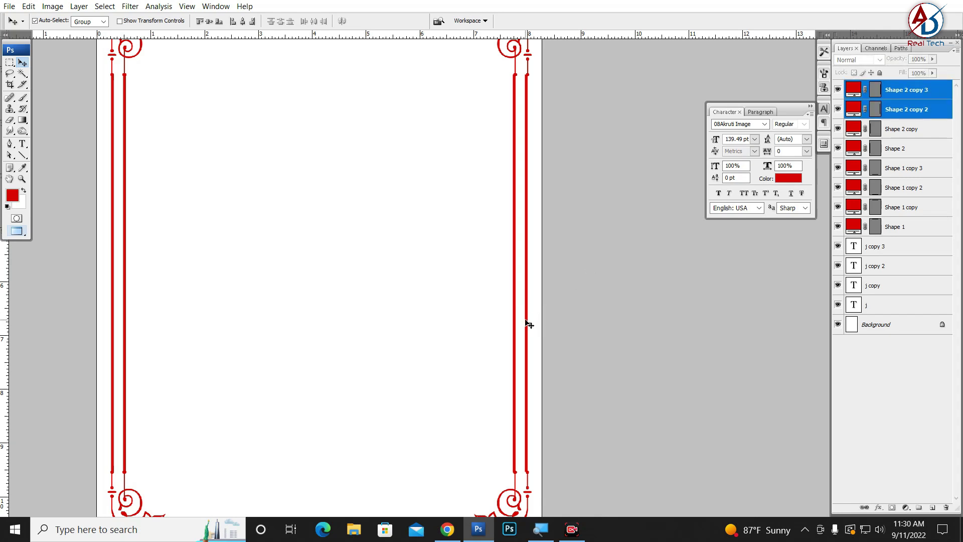
{"action": "left_click", "coordinate": [406, 303]}
Step: Zoom out and recentre the page to inspect the finished double-line red frame
{"action": "key", "text": "ctrl+minus"}
{"action": "key", "text": "ctrl+minus"}
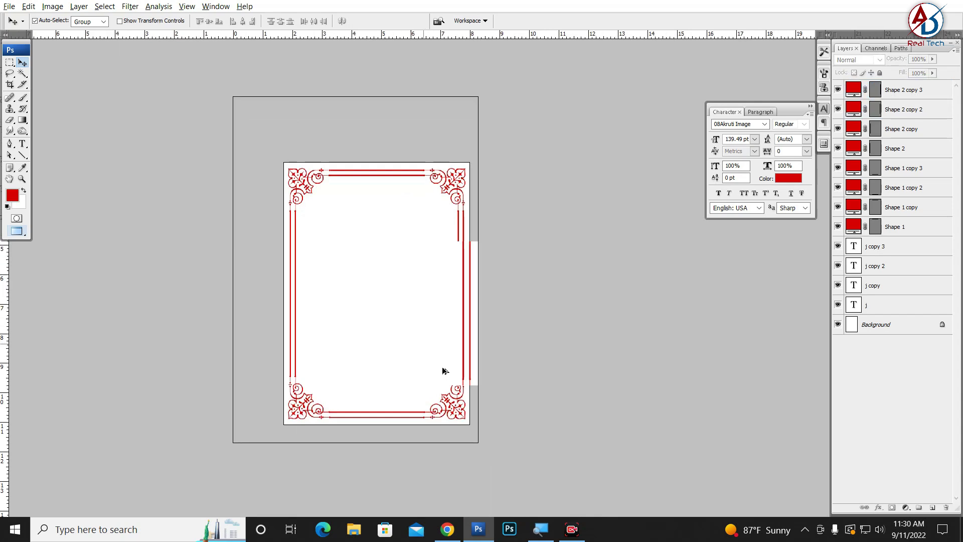
{"action": "key", "text": "ctrl+plus"}
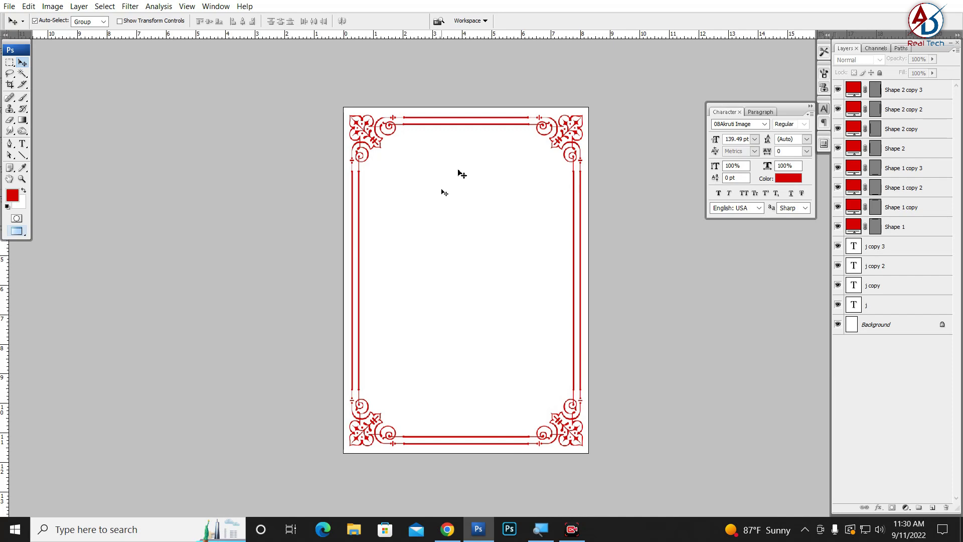
{"action": "scroll", "coordinate": [471, 201], "scroll_direction": "down", "scroll_amount": 1}
{"action": "left_click_drag", "start_coordinate": [513, 246], "coordinate": [499, 243]}
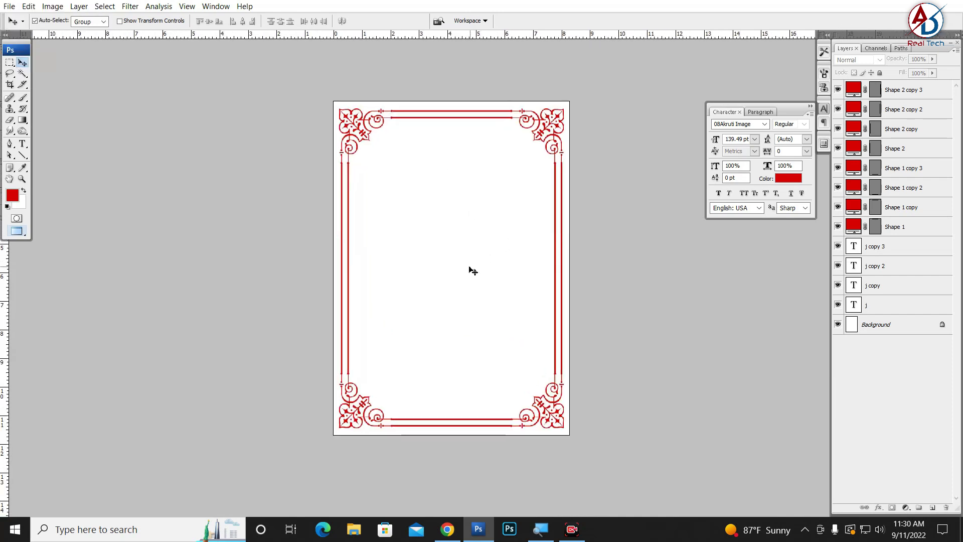
Step: Create a blank 8.27 × 11.69 in page and place a text insertion point on it
{"action": "key", "text": "ctrl+n"}
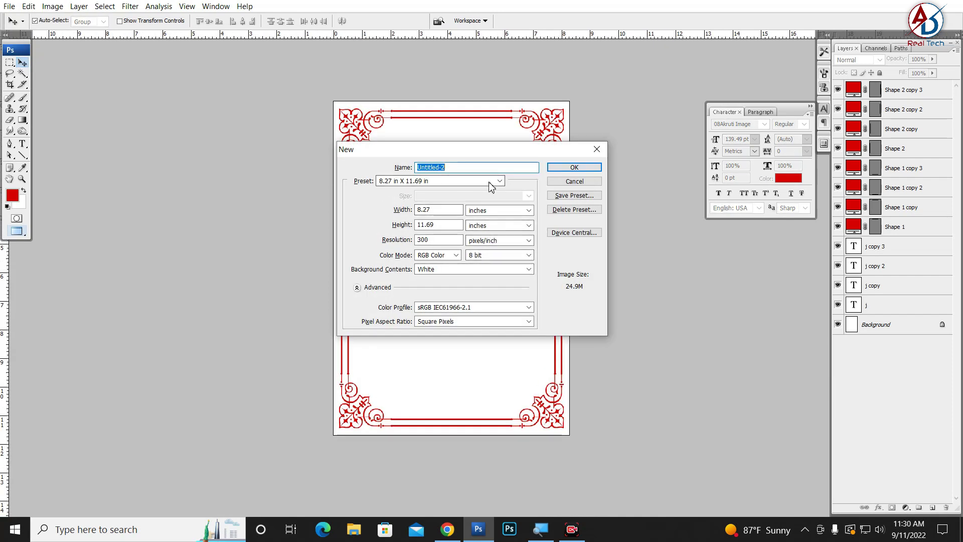
{"action": "left_click", "coordinate": [575, 171]}
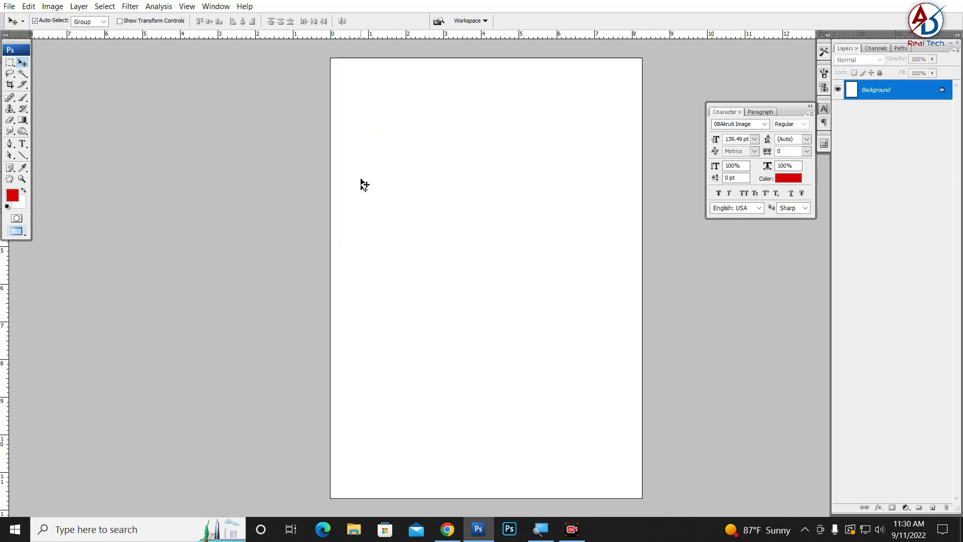
{"action": "left_click", "coordinate": [22, 143]}
{"action": "left_click", "coordinate": [404, 210]}
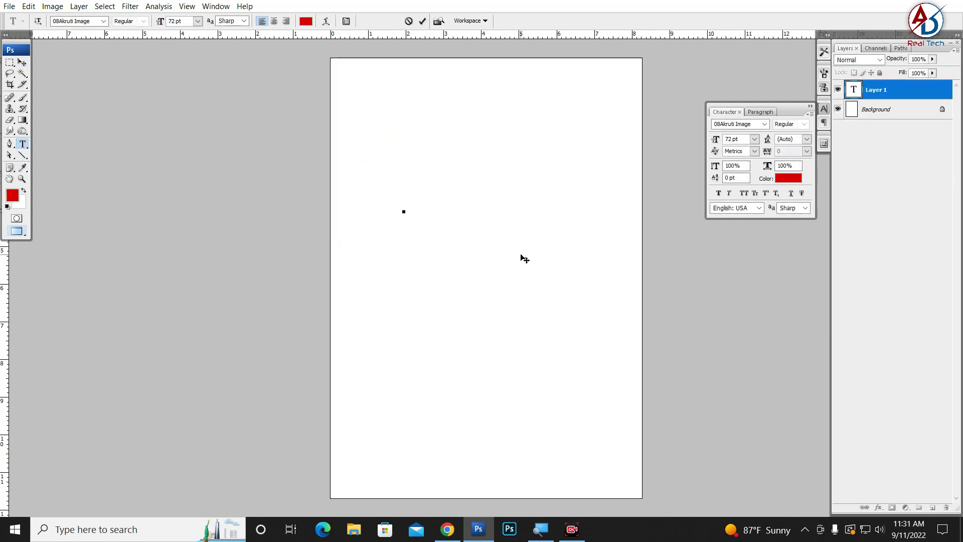
Step: Try ornament glyphs 'a' and 'b', settle on 'c' as the corner bracket, and commit it
{"action": "type", "text": "a"}
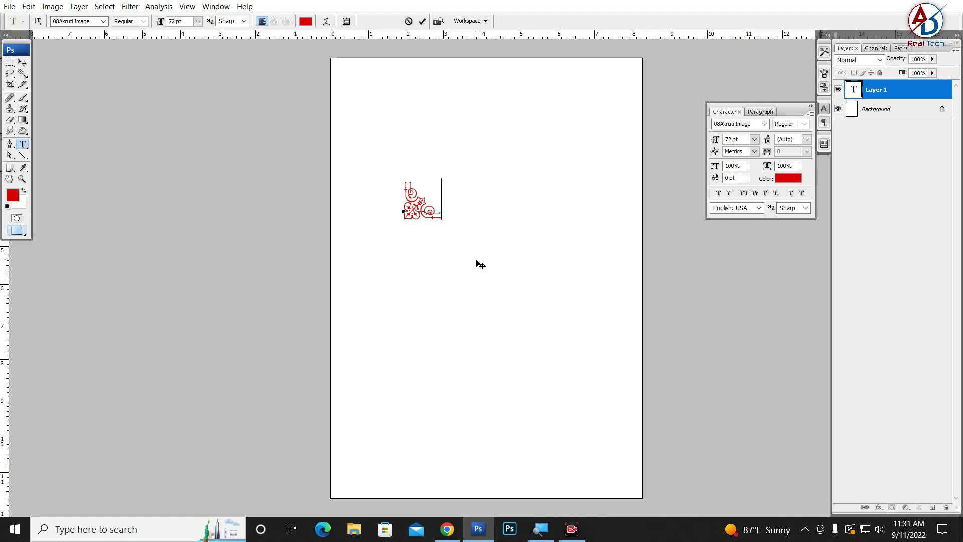
{"action": "key", "text": "BackSpace"}
{"action": "type", "text": "b"}
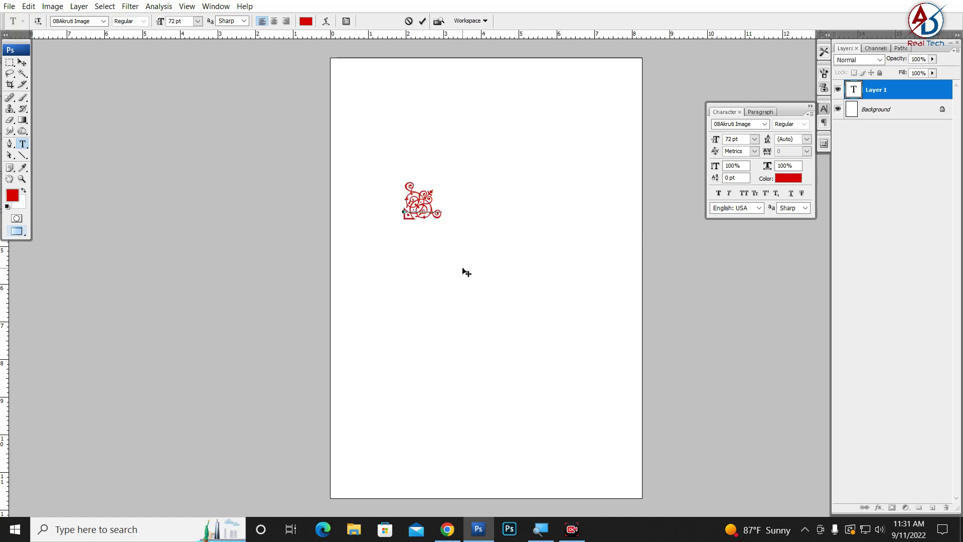
{"action": "key", "text": "BackSpace"}
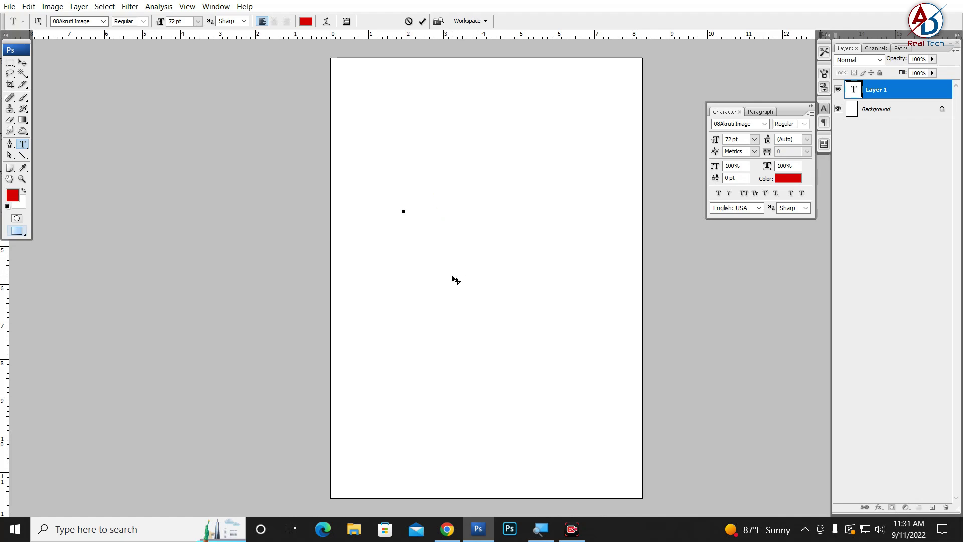
{"action": "type", "text": "c"}
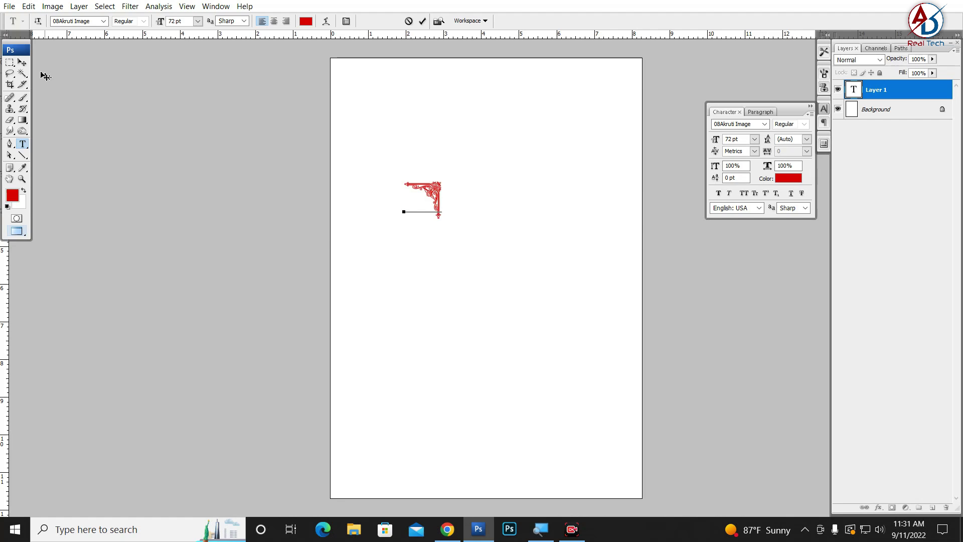
{"action": "left_click", "coordinate": [22, 62]}
{"action": "key", "text": "ctrl+plus"}
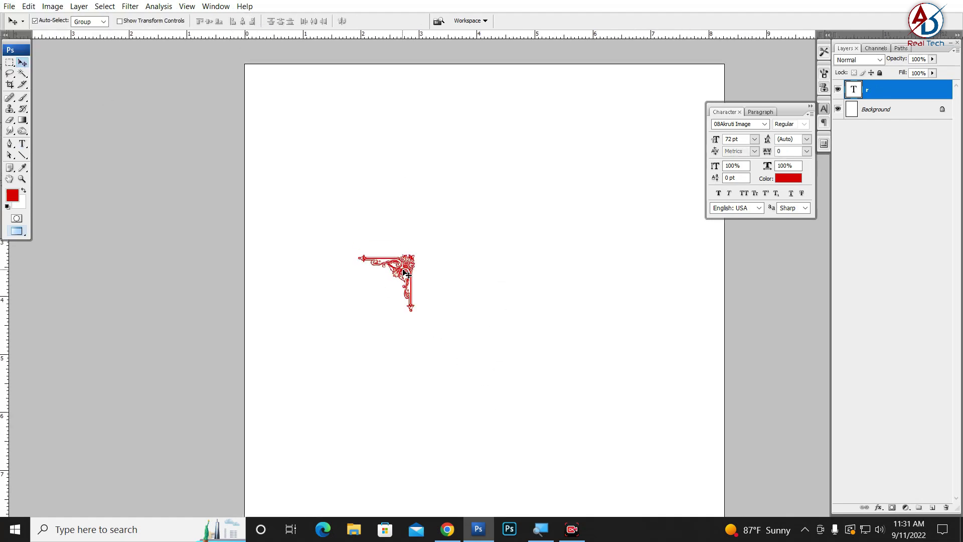
{"action": "key", "text": "ctrl+t"}
Step: Enlarge the corner ornament and move it into the page's top-right corner
{"action": "left_click_drag", "start_coordinate": [414, 312], "coordinate": [451, 343]}
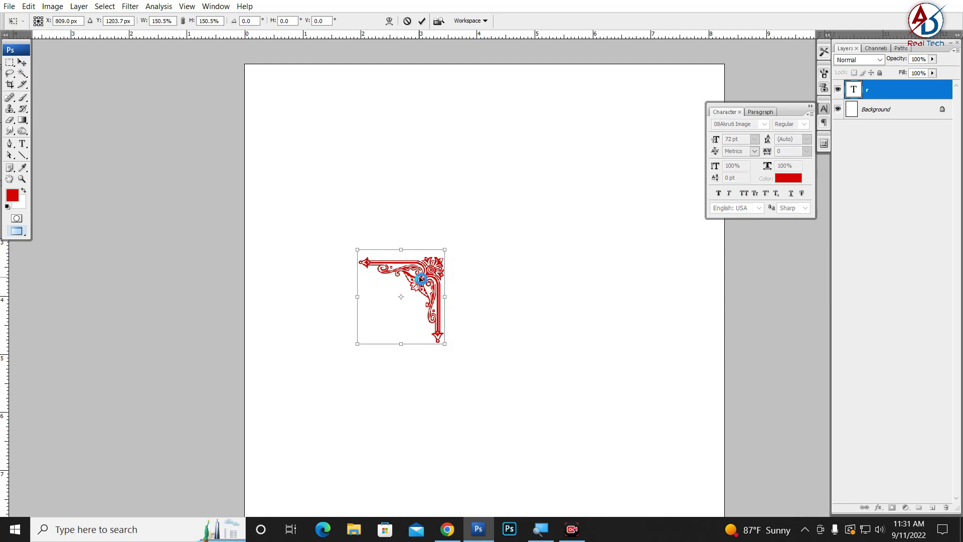
{"action": "key", "text": "Return"}
{"action": "mouse_move", "coordinate": [401, 378]}
{"action": "left_mouse_down"}
{"action": "mouse_move", "coordinate": [696, 198]}
{"action": "mouse_move", "coordinate": [293, 194]}
{"action": "left_mouse_up"}
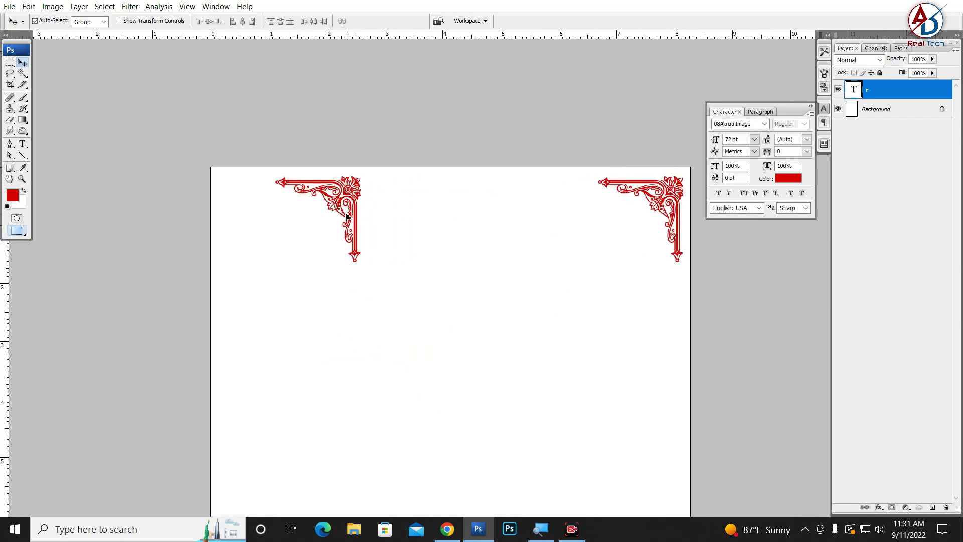
Step: Flip the top-left ornament copy, r copy, horizontally to mirror the top-right one
{"action": "key", "text": "ctrl+t"}
{"action": "right_click", "coordinate": [293, 222]}
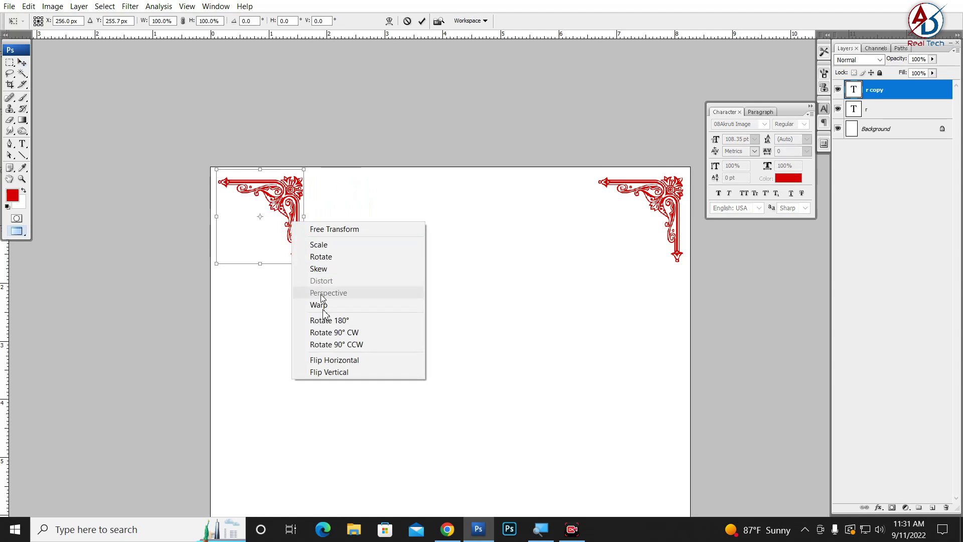
{"action": "left_click", "coordinate": [341, 360]}
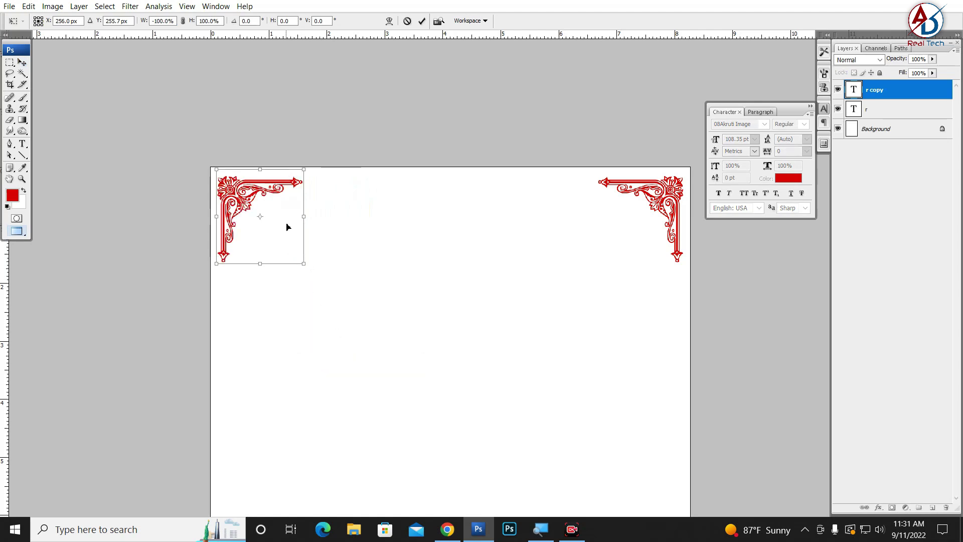
{"action": "key", "text": "Return"}
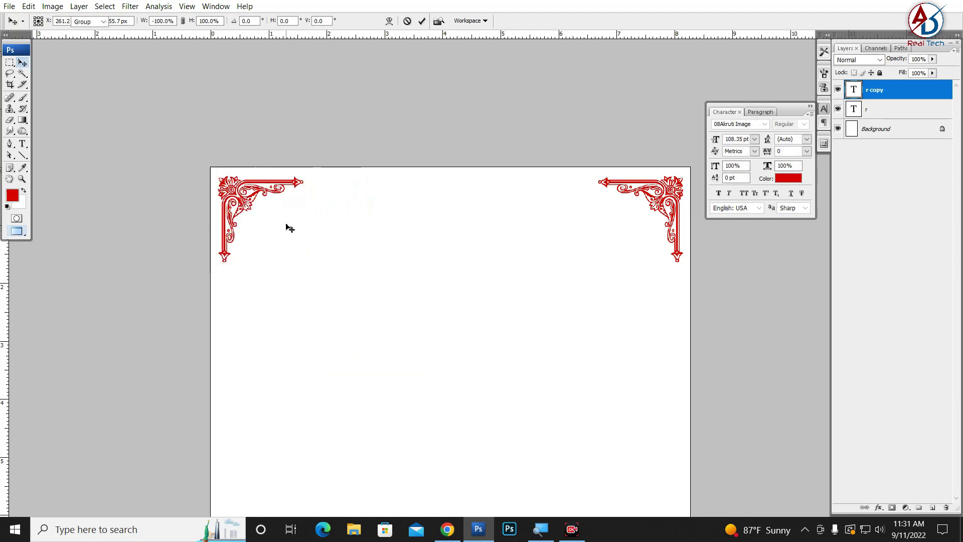
{"action": "scroll", "coordinate": [477, 291], "scroll_direction": "down", "scroll_amount": 2}
{"action": "scroll", "coordinate": [479, 291], "scroll_direction": "down", "scroll_amount": 2}
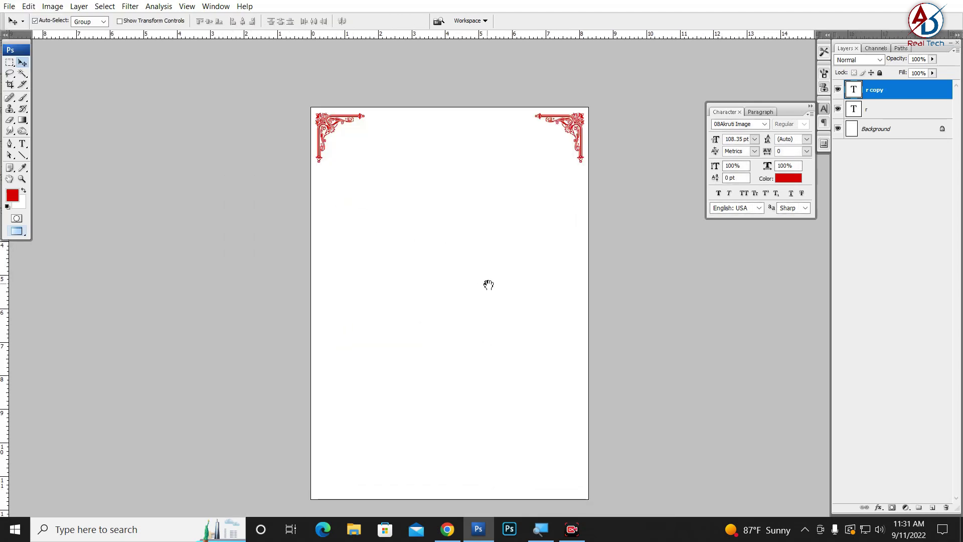
Step: Duplicate both top ornaments and place the copies at the bottom of the page
{"action": "left_click", "coordinate": [581, 127]}
{"action": "left_click", "coordinate": [329, 123], "text": "shift"}
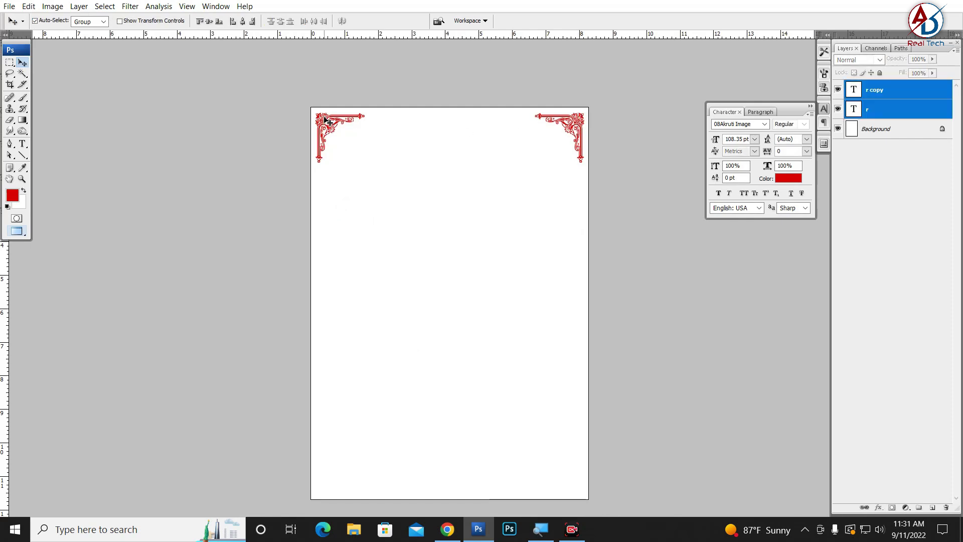
{"action": "left_click_drag", "start_coordinate": [500, 333], "coordinate": [497, 303]}
{"action": "left_click_drag", "start_coordinate": [316, 95], "coordinate": [312, 422]}
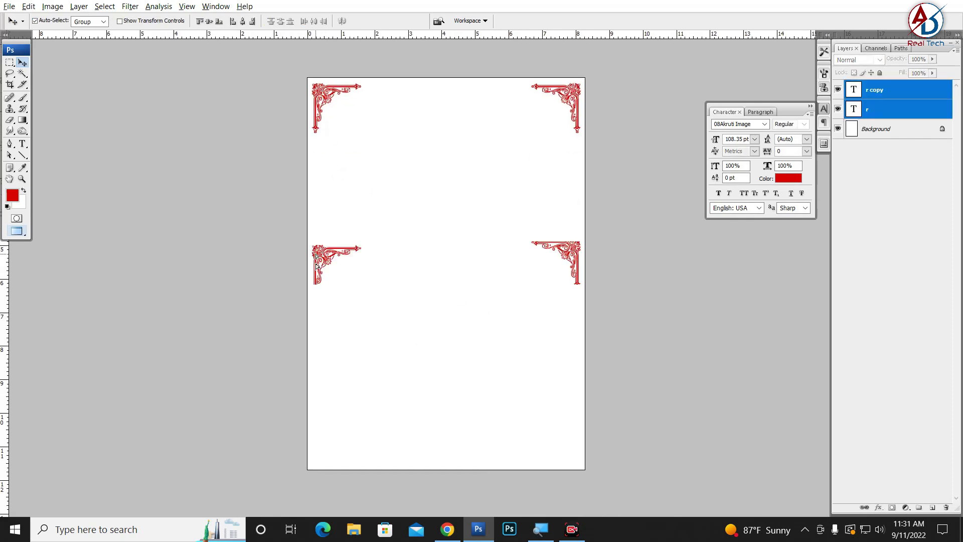
Step: Flip the bottom ornament copies vertically and nudge them down to the page edge
{"action": "key", "text": "ctrl+t"}
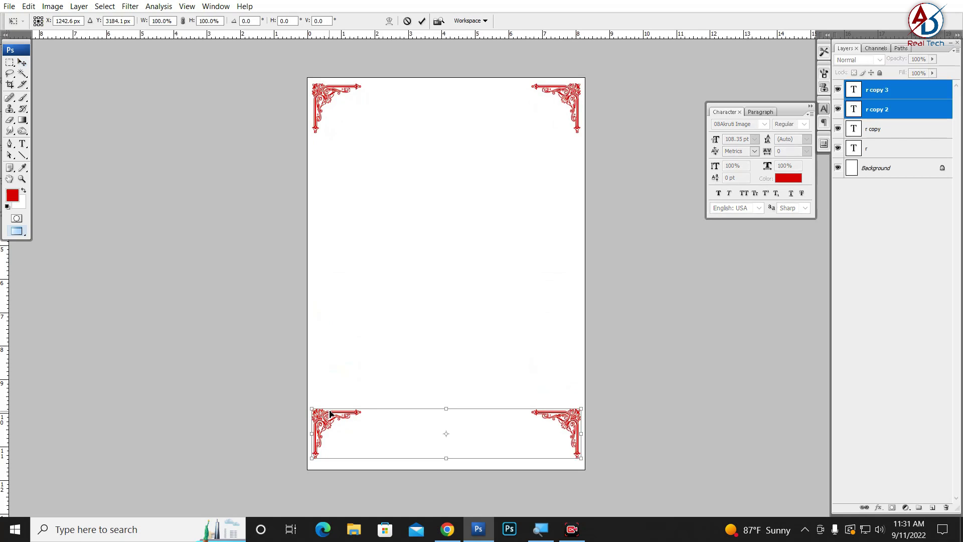
{"action": "right_click", "coordinate": [328, 425]}
{"action": "left_click", "coordinate": [396, 401]}
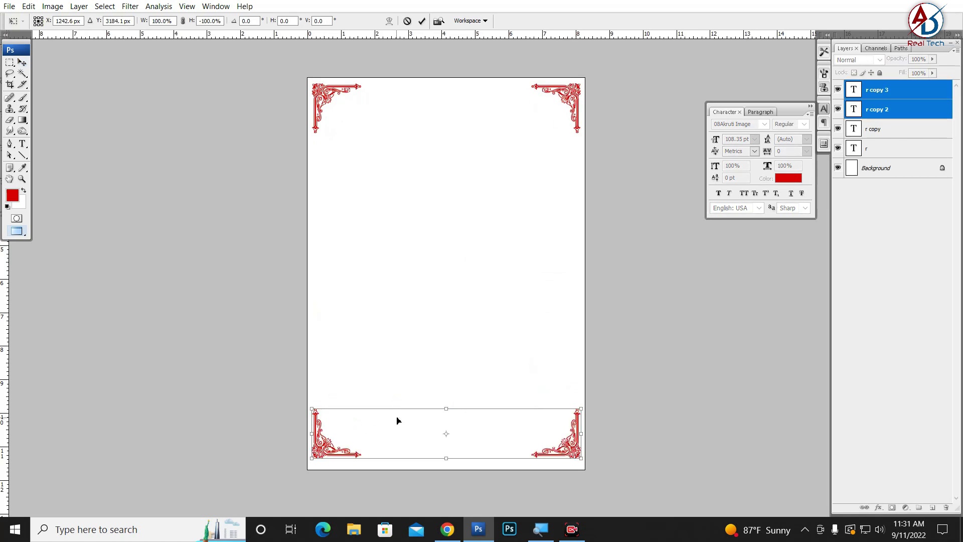
{"action": "key", "text": "shift+Down"}
{"action": "key", "text": "shift+Down"}
{"action": "key", "text": "shift+Down"}
{"action": "key", "text": "shift+Down"}
{"action": "key", "text": "shift+Down"}
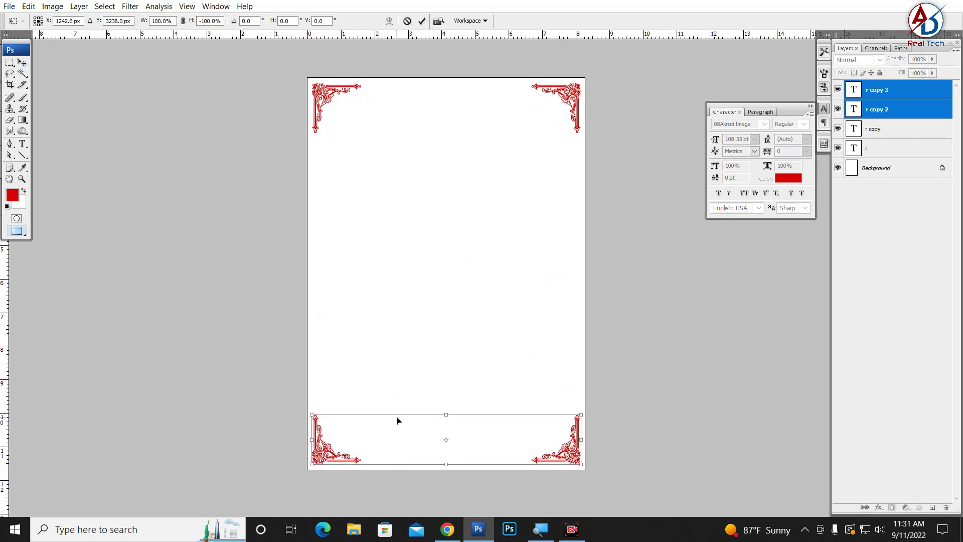
{"action": "key", "text": "shift+Down"}
{"action": "key", "text": "Return"}
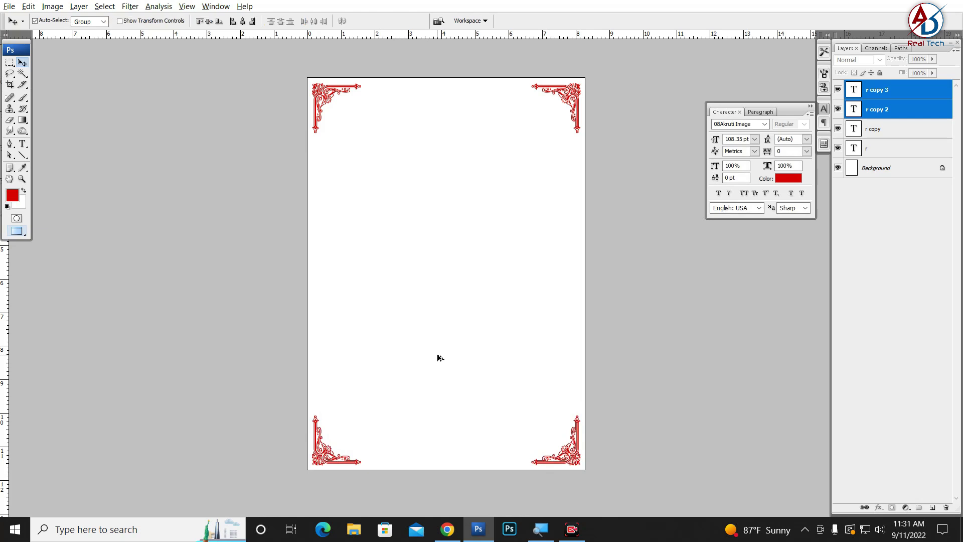
Step: Draw a 15 px red line linking the two top ornaments
{"action": "key", "text": "ctrl+plus"}
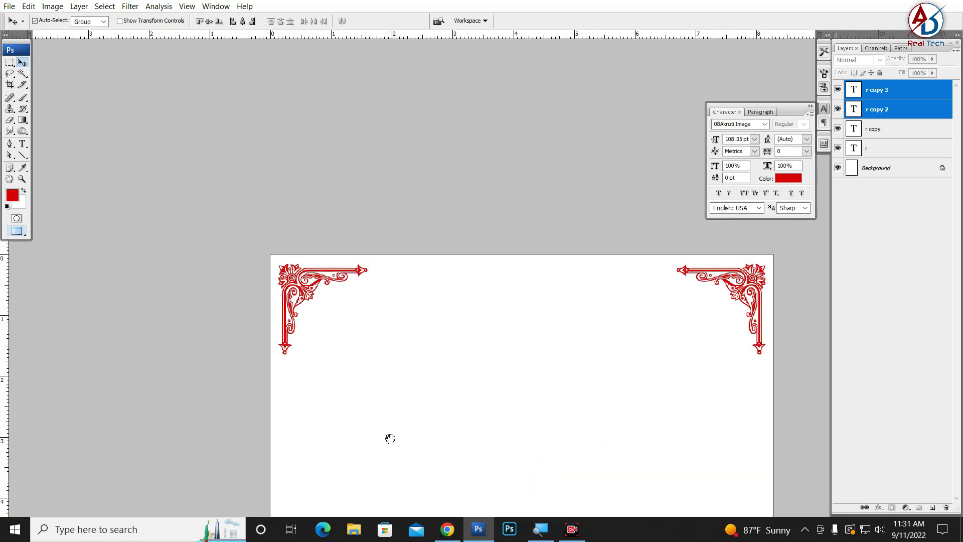
{"action": "left_click", "coordinate": [22, 155]}
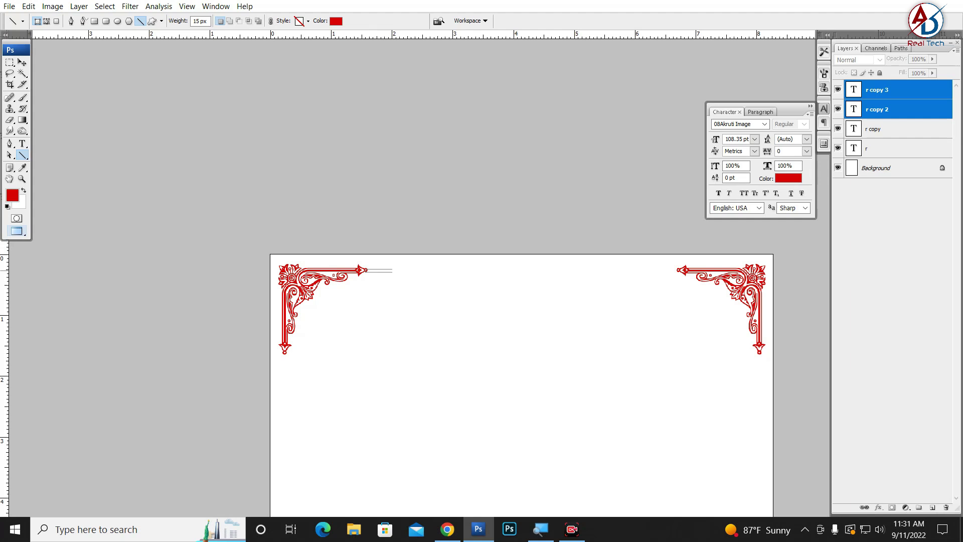
{"action": "left_click_drag", "start_coordinate": [392, 271], "coordinate": [677, 274]}
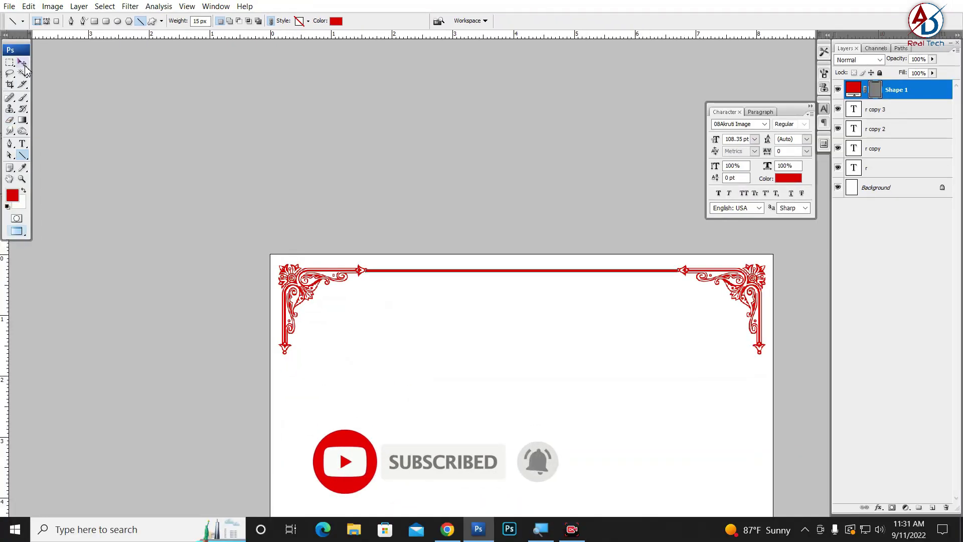
Step: Copy the top red line down to the bottom border as Shape 1 copy
{"action": "left_click", "coordinate": [22, 62]}
{"action": "left_click", "coordinate": [308, 314]}
{"action": "left_click_drag", "start_coordinate": [494, 387], "coordinate": [465, 303]}
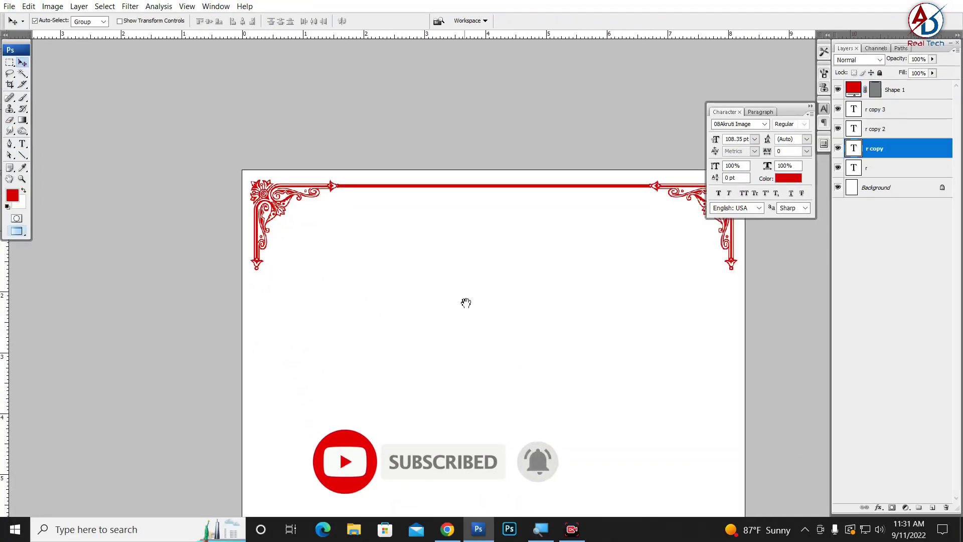
{"action": "left_click_drag", "start_coordinate": [426, 187], "coordinate": [425, 440]}
{"action": "left_click_drag", "start_coordinate": [496, 501], "coordinate": [515, 122]}
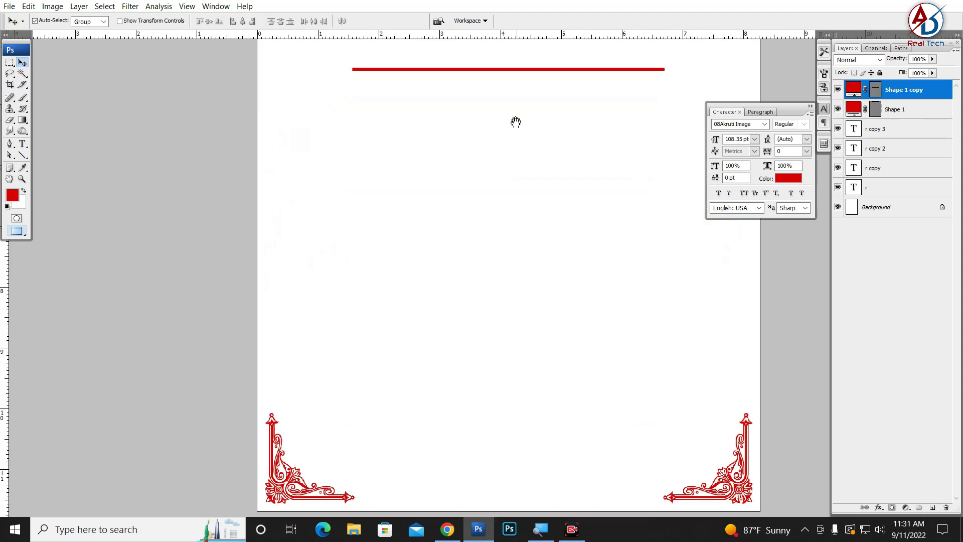
{"action": "left_click_drag", "start_coordinate": [491, 77], "coordinate": [494, 499]}
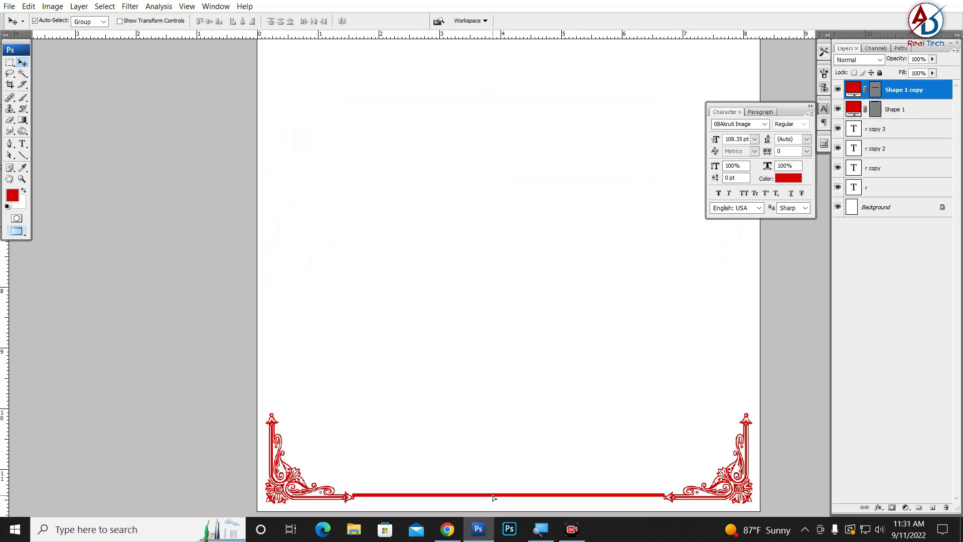
{"action": "scroll", "coordinate": [440, 387], "scroll_direction": "down", "scroll_amount": 5}
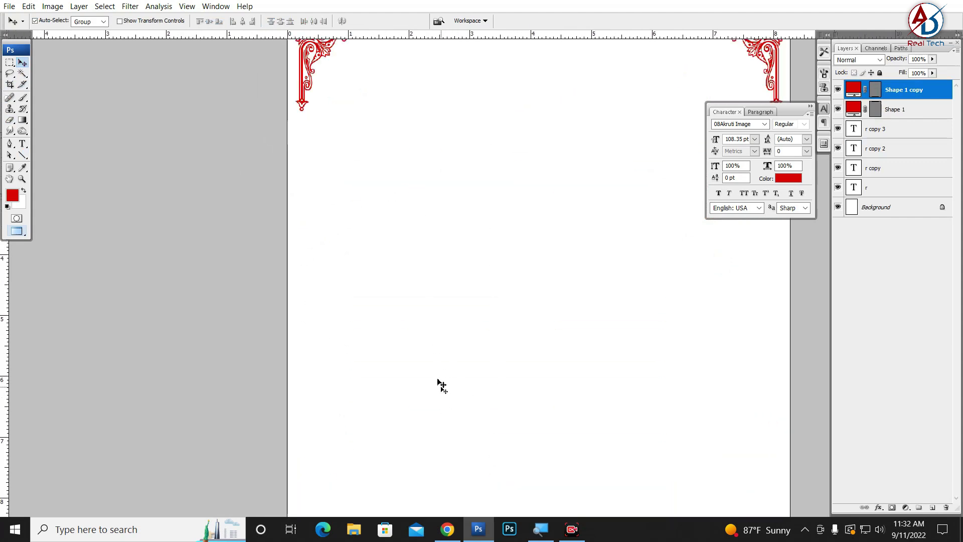
{"action": "scroll", "coordinate": [488, 316], "scroll_direction": "up", "scroll_amount": 10}
{"action": "scroll", "coordinate": [417, 310], "scroll_direction": "down", "scroll_amount": 3}
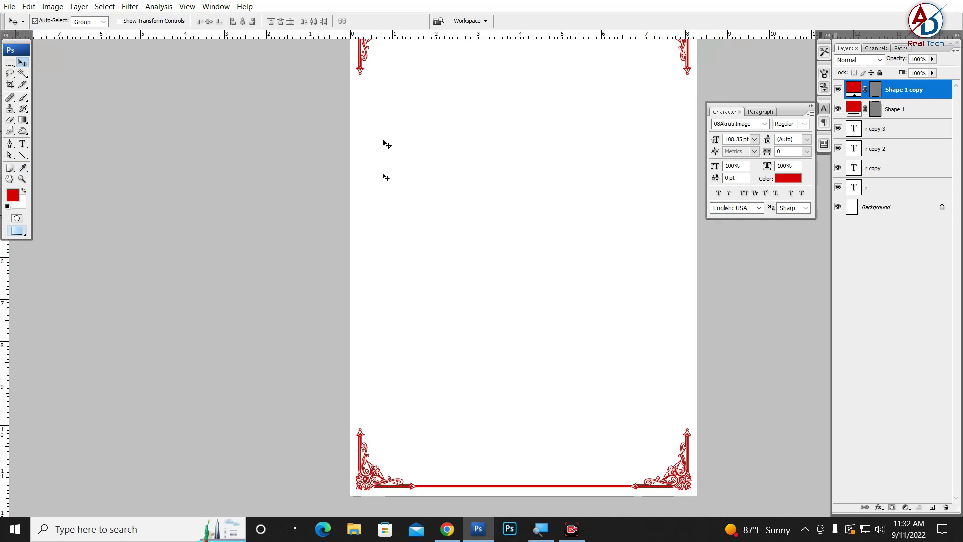
Step: Draw a red line down the left edge and copy it to the right edge, aligned with the ornaments
{"action": "left_click", "coordinate": [22, 155]}
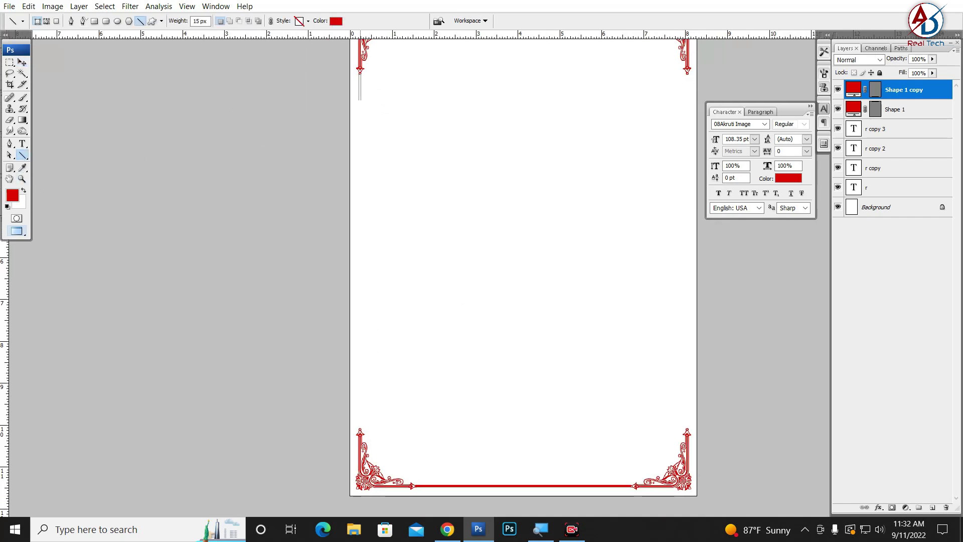
{"action": "left_click_drag", "start_coordinate": [360, 99], "coordinate": [350, 430]}
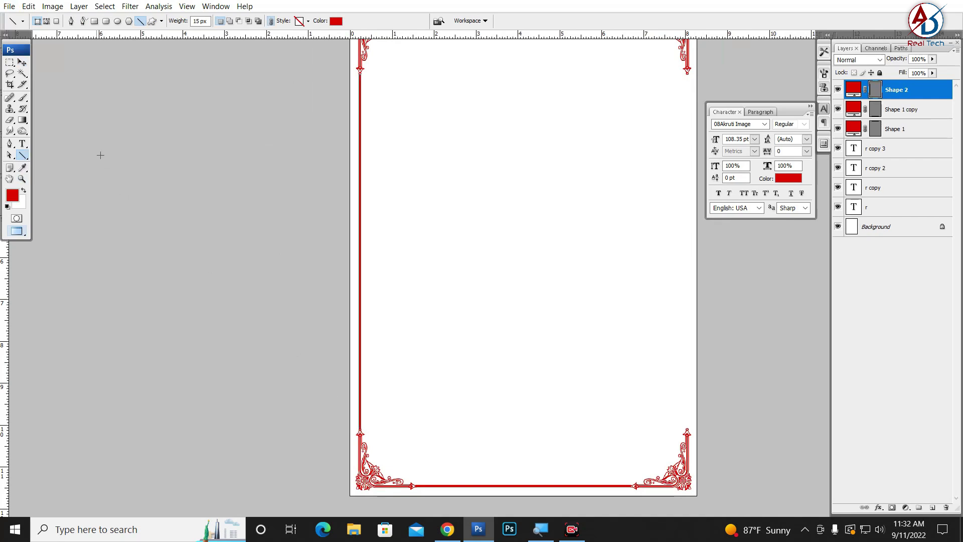
{"action": "left_click", "coordinate": [22, 62]}
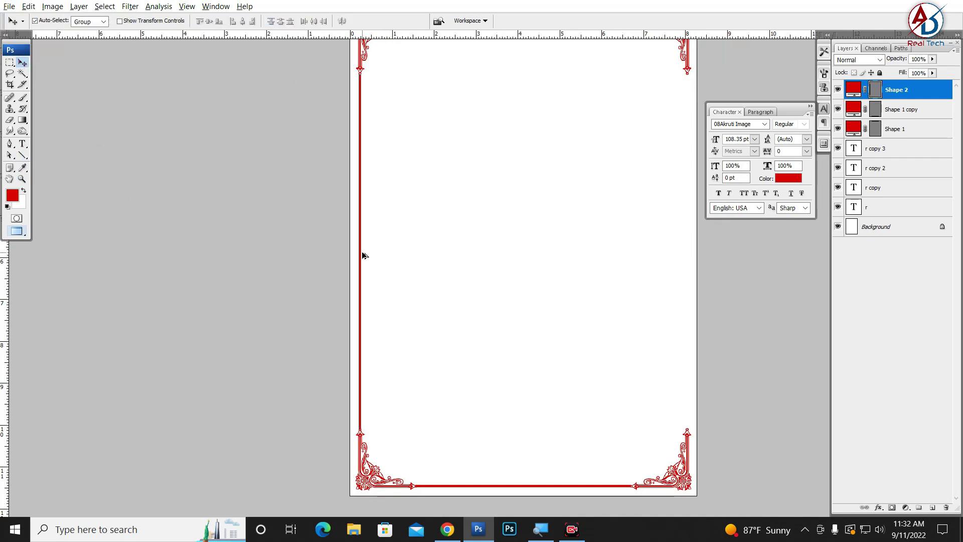
{"action": "left_click_drag", "start_coordinate": [361, 255], "coordinate": [684, 275]}
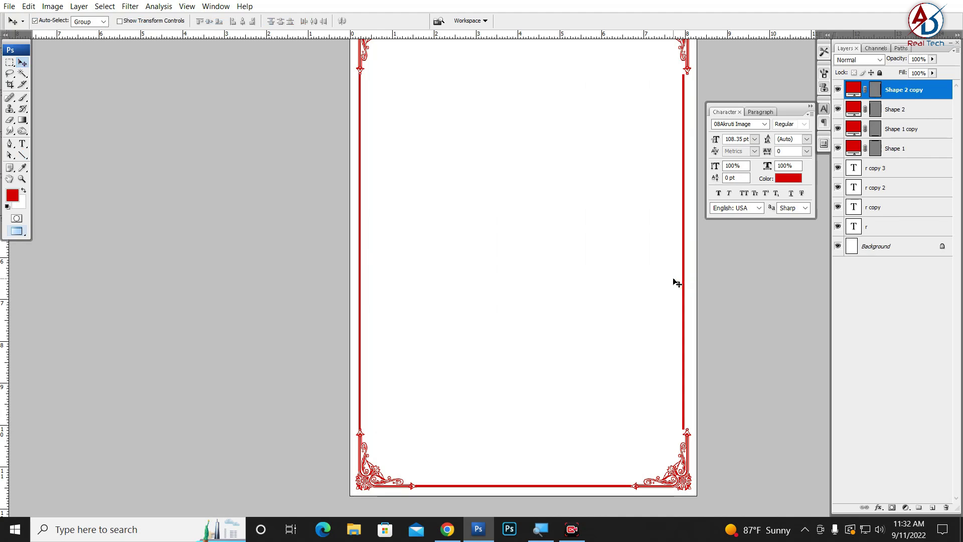
{"action": "key", "text": "Right"}
{"action": "key", "text": "Right"}
{"action": "left_click", "coordinate": [531, 271]}
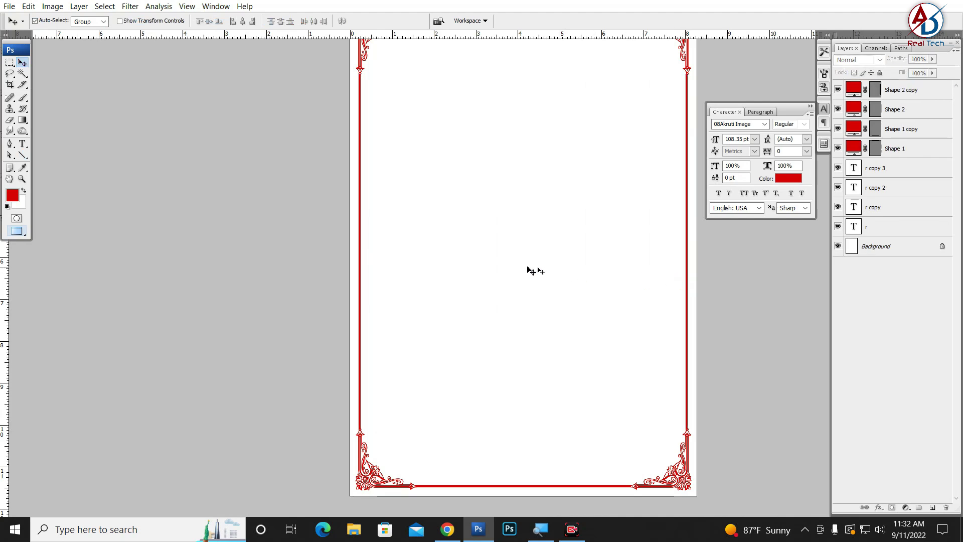
{"action": "left_click", "coordinate": [687, 329]}
{"action": "left_click", "coordinate": [469, 329]}
{"action": "scroll", "coordinate": [484, 340], "scroll_direction": "down", "scroll_amount": 2, "text": "alt"}
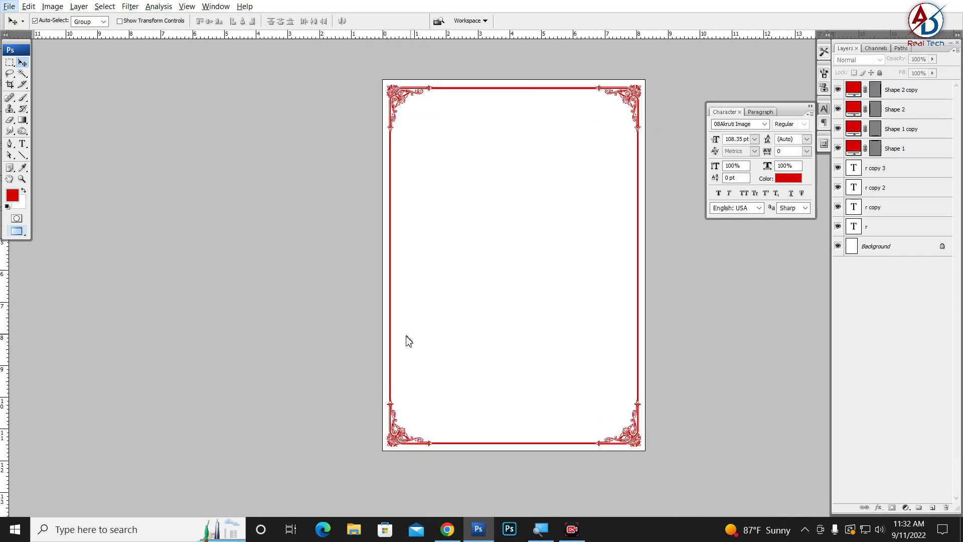
Step: Move the Untitled-2 window aside and create a new 8.27 × 11.69 in, 300 ppi page
{"action": "key", "text": "alt+f"}
{"action": "key", "text": "f"}
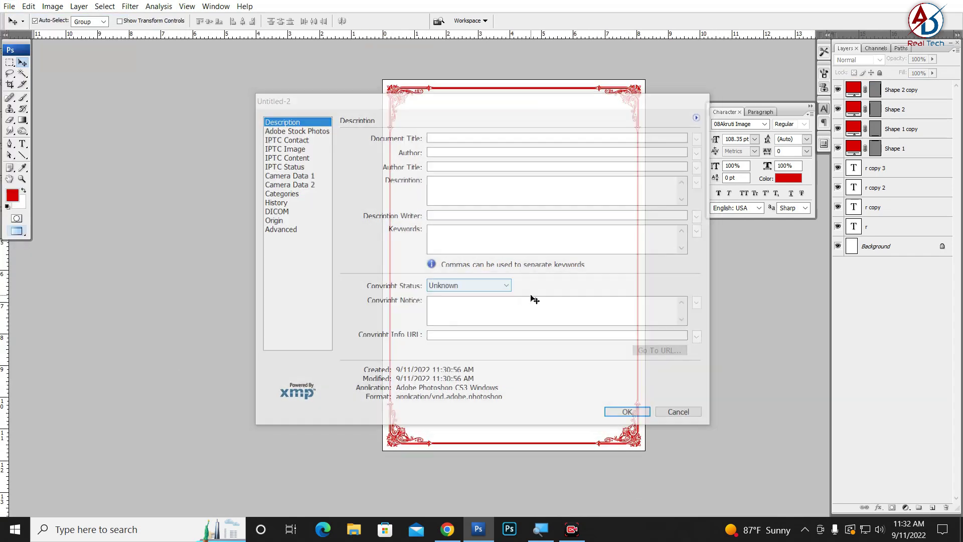
{"action": "key", "text": "Escape"}
{"action": "key", "text": "f"}
{"action": "key", "text": "f"}
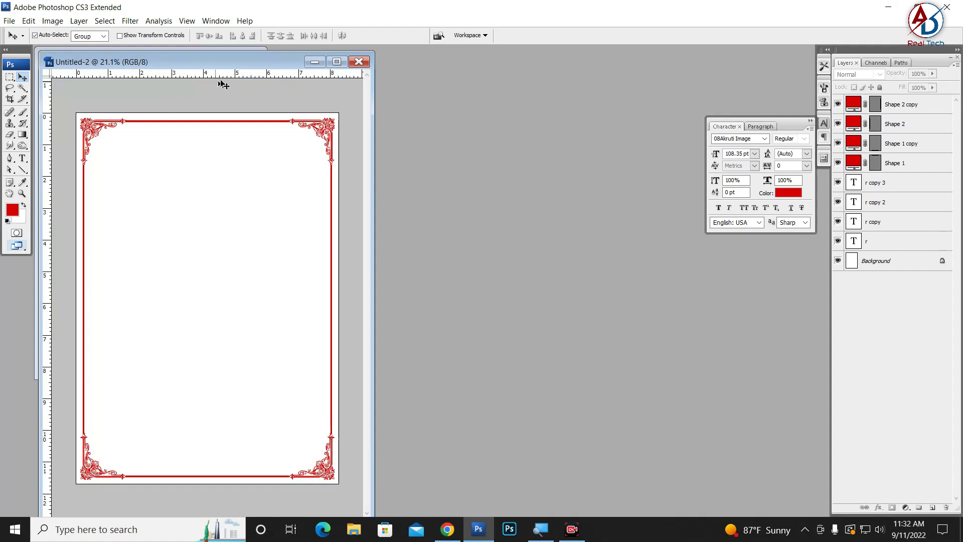
{"action": "left_click_drag", "start_coordinate": [222, 61], "coordinate": [397, 57]}
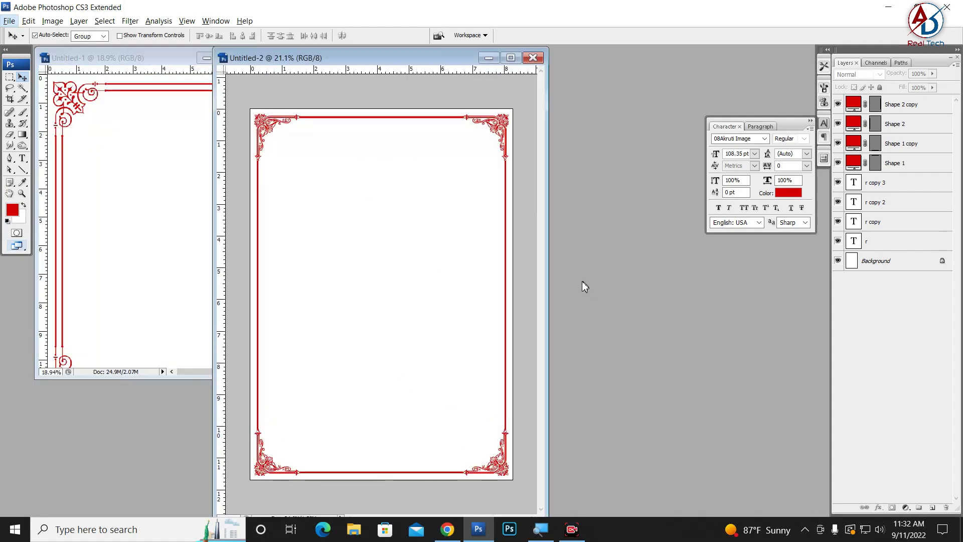
{"action": "key", "text": "ctrl+n"}
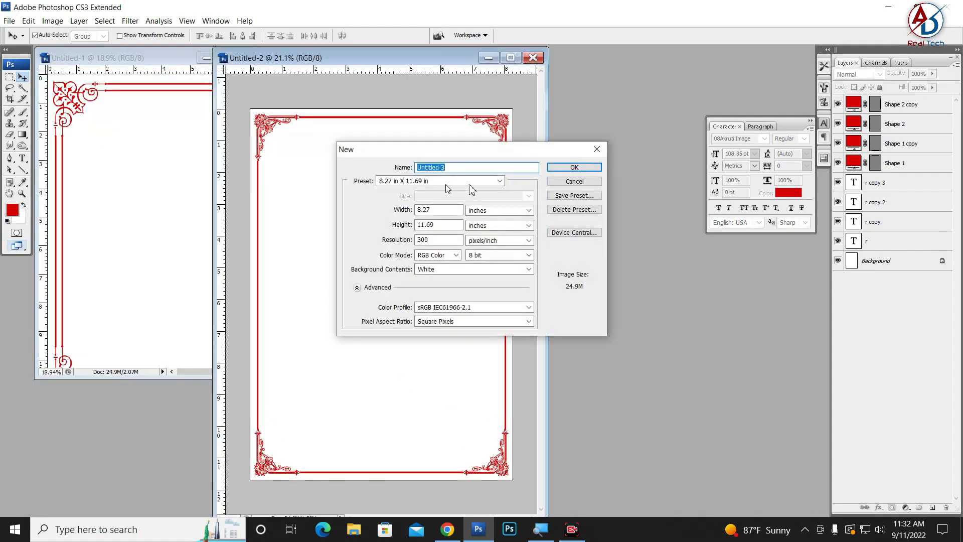
{"action": "left_click", "coordinate": [567, 168]}
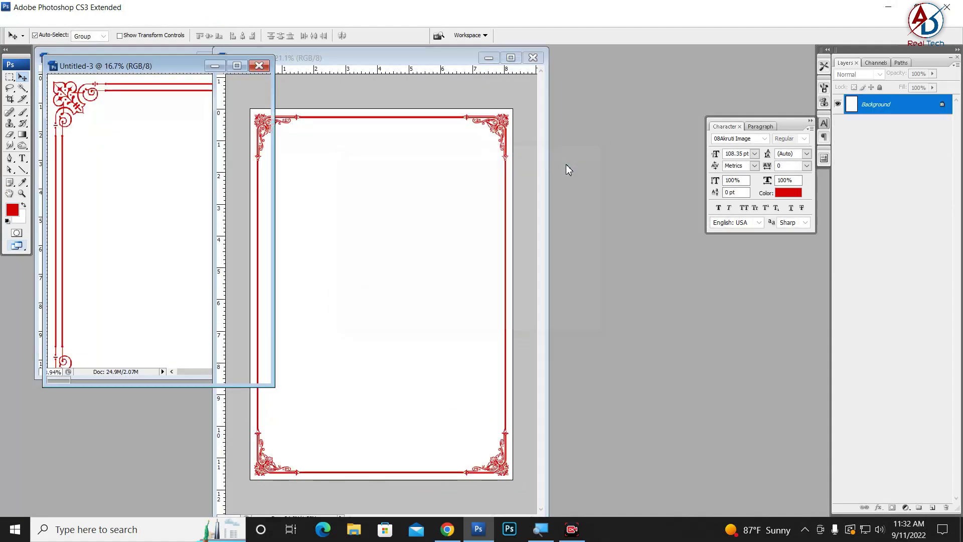
Step: Maximize the new page, try the 09Akruti Image font with 'assdf', then delete that layer
{"action": "double_click", "coordinate": [140, 60]}
{"action": "left_click", "coordinate": [22, 160]}
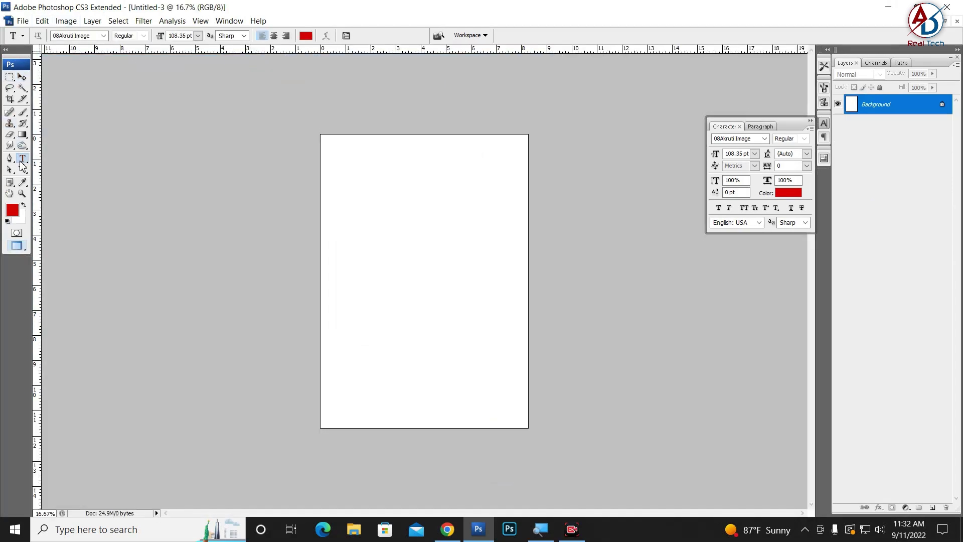
{"action": "left_click", "coordinate": [102, 36]}
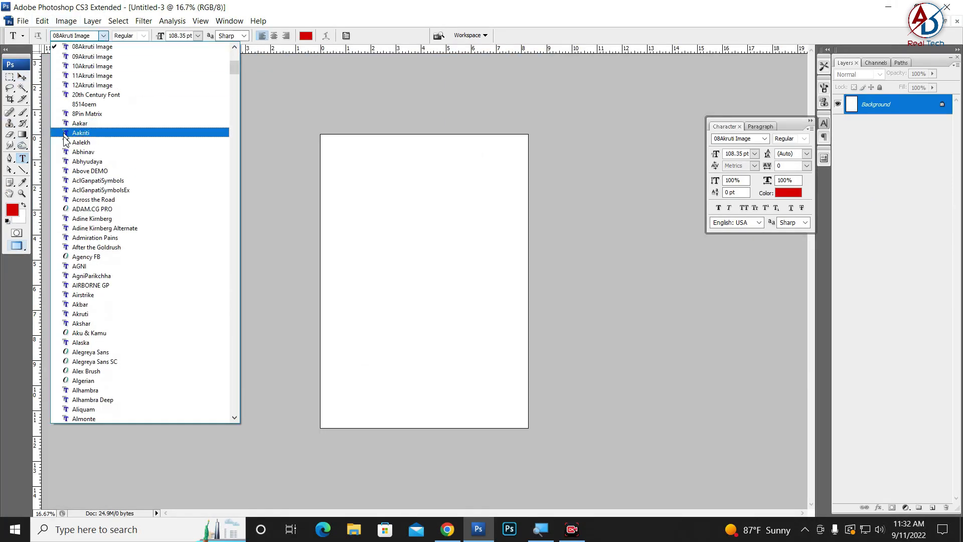
{"action": "scroll", "coordinate": [236, 49], "scroll_direction": "up", "scroll_amount": 2}
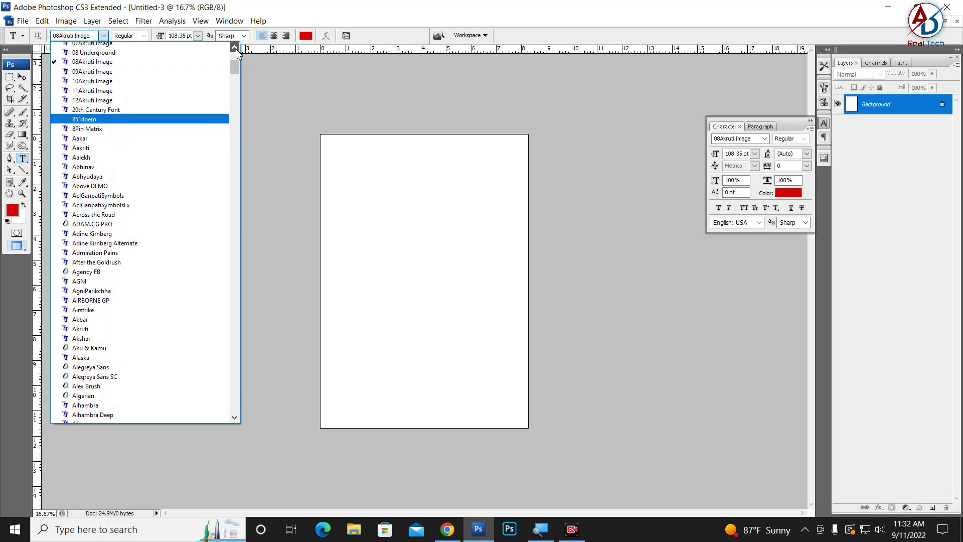
{"action": "scroll", "coordinate": [176, 86], "scroll_direction": "up", "scroll_amount": 3}
{"action": "left_click", "coordinate": [104, 109]}
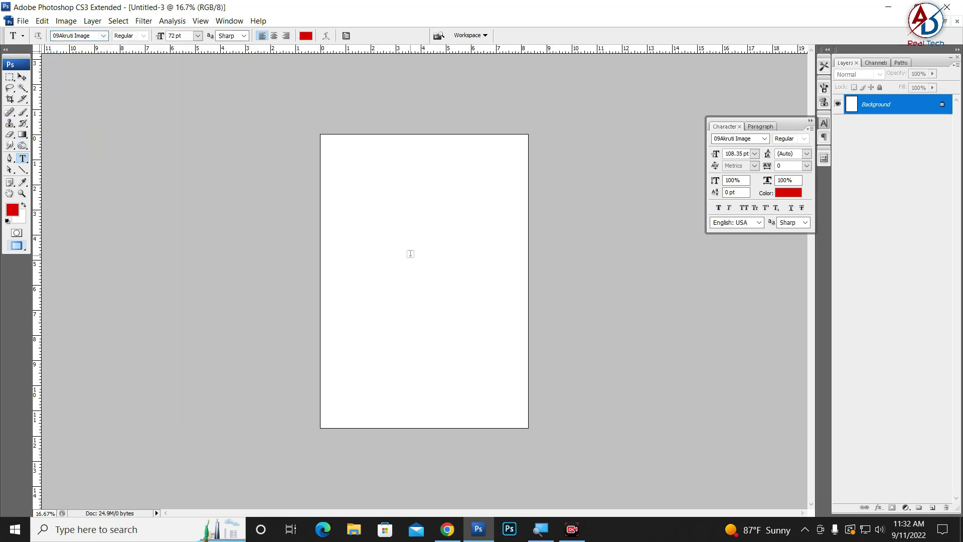
{"action": "left_click", "coordinate": [381, 257]}
{"action": "type", "text": "assd"}
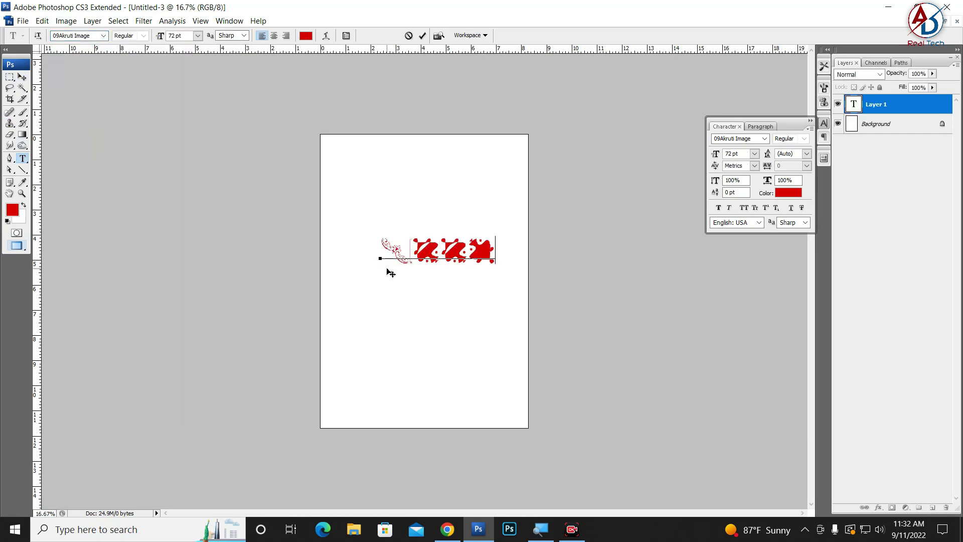
{"action": "type", "text": "f"}
{"action": "left_click", "coordinate": [22, 76]}
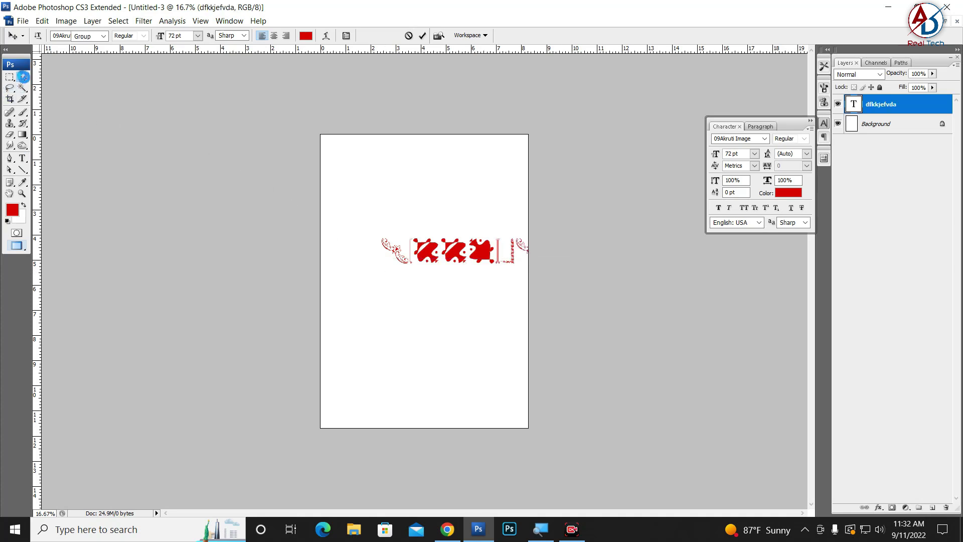
{"action": "left_click_drag", "start_coordinate": [452, 255], "coordinate": [392, 256]}
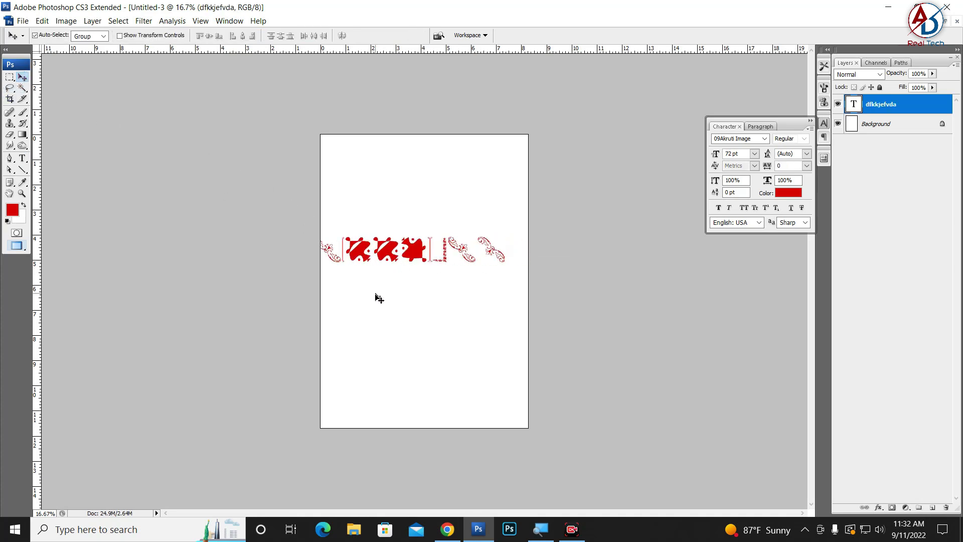
{"action": "key", "text": "Delete"}
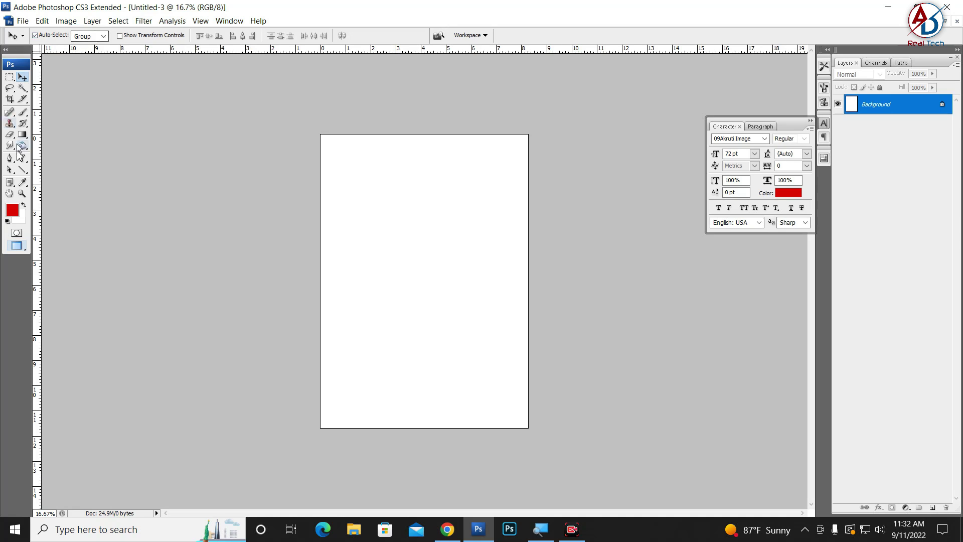
Step: Try the 02Akruti Image font with 'abc' and clear the resulting missing-glyph boxes
{"action": "left_click", "coordinate": [23, 158]}
{"action": "left_click", "coordinate": [103, 36]}
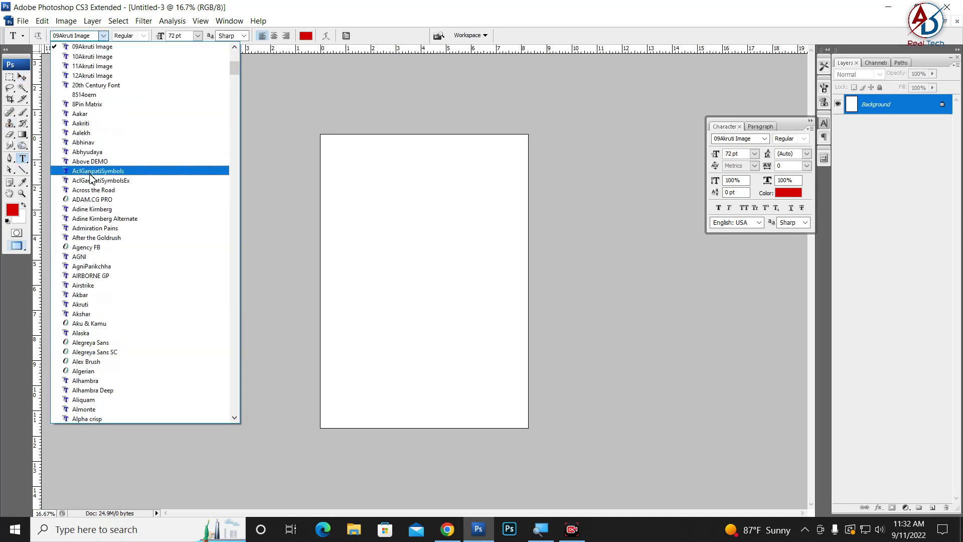
{"action": "scroll", "coordinate": [111, 110], "scroll_direction": "up", "scroll_amount": 4}
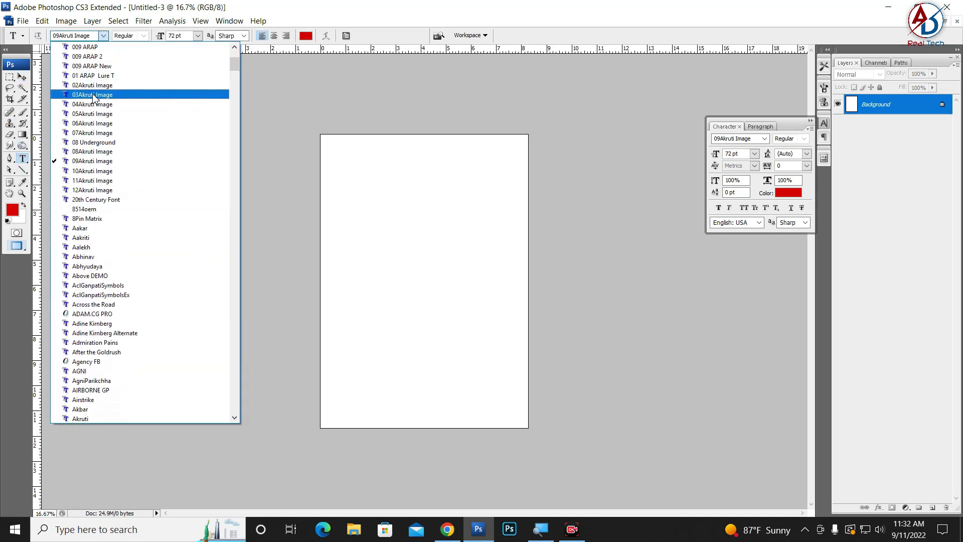
{"action": "left_click", "coordinate": [94, 86]}
{"action": "left_click", "coordinate": [359, 246]}
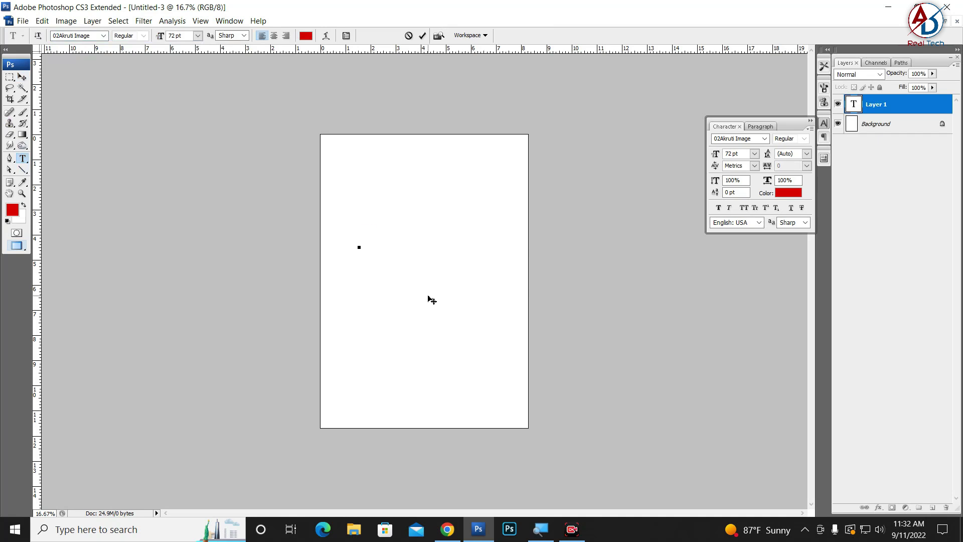
{"action": "type", "text": "abc"}
{"action": "key", "text": "ctrl+a"}
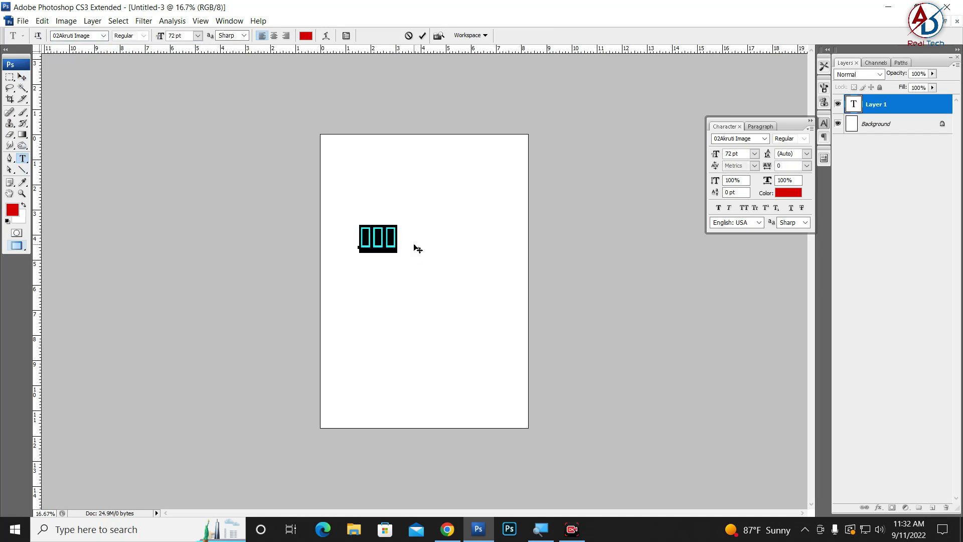
{"action": "key", "text": "BackSpace"}
Step: Type 'abab' in the 03Akruti Image font and move the flower-and-leaf row lower
{"action": "left_click", "coordinate": [103, 36]}
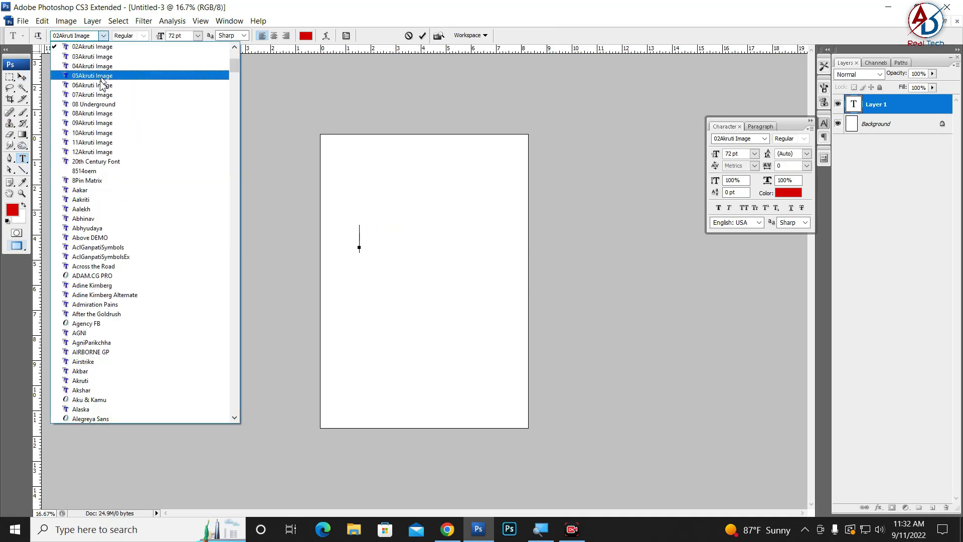
{"action": "left_click", "coordinate": [98, 57]}
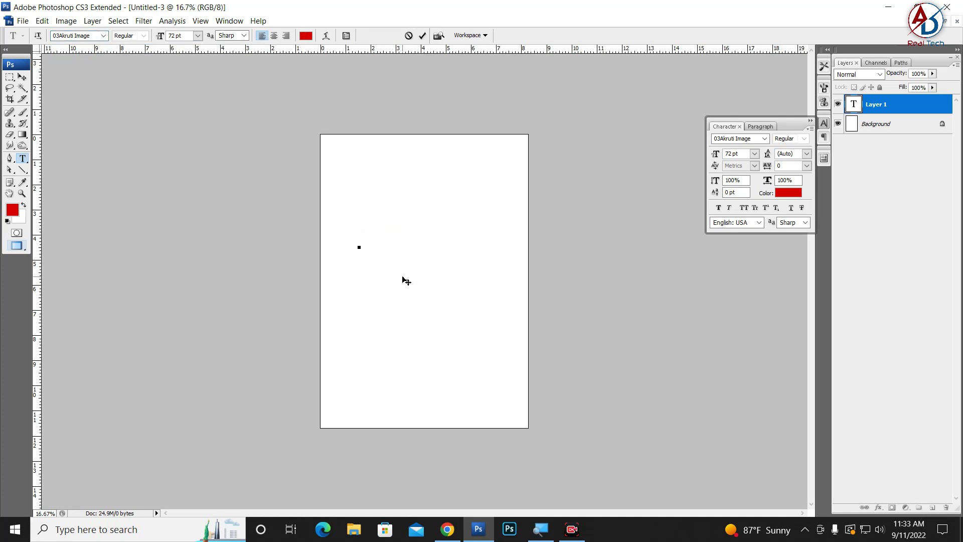
{"action": "type", "text": "abab"}
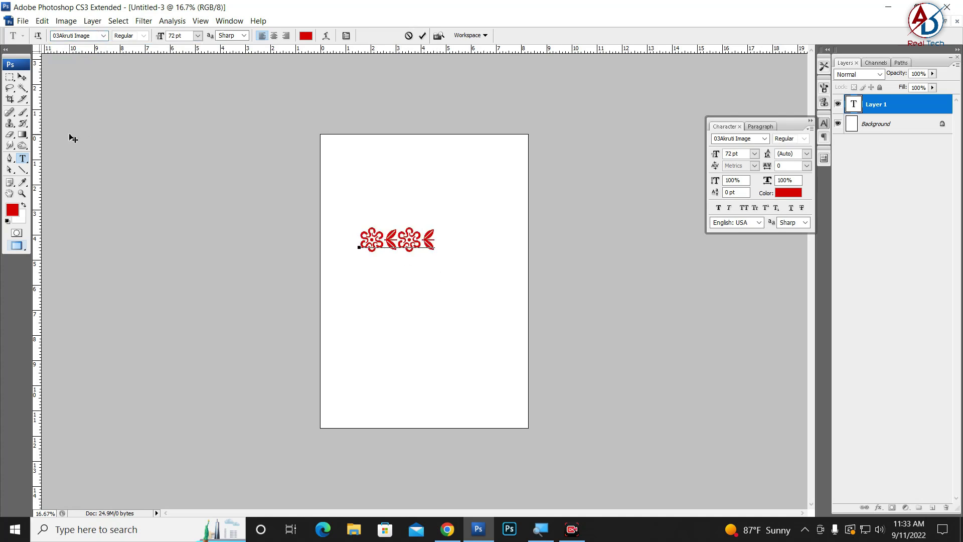
{"action": "left_click", "coordinate": [22, 77]}
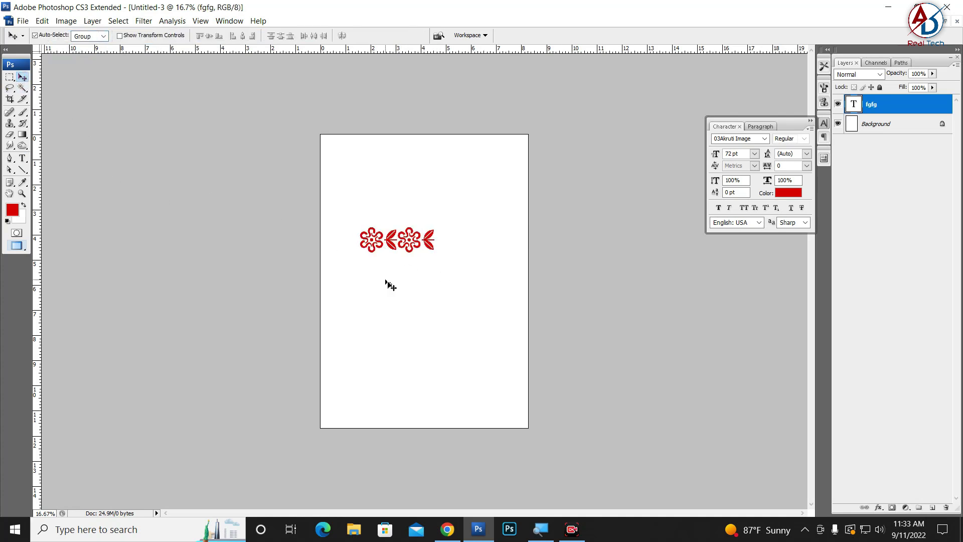
{"action": "key", "text": "ctrl+0"}
{"action": "key", "text": "Escape"}
{"action": "left_click_drag", "start_coordinate": [416, 235], "coordinate": [438, 269]}
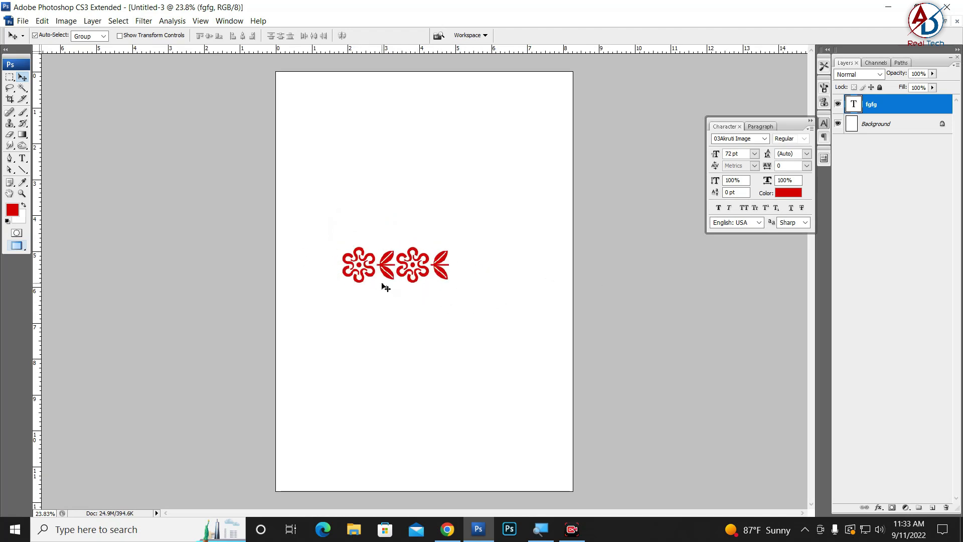
Step: Trim the row by deleting the first flower and last leaf glyphs
{"action": "key", "text": "t"}
{"action": "left_click", "coordinate": [365, 265]}
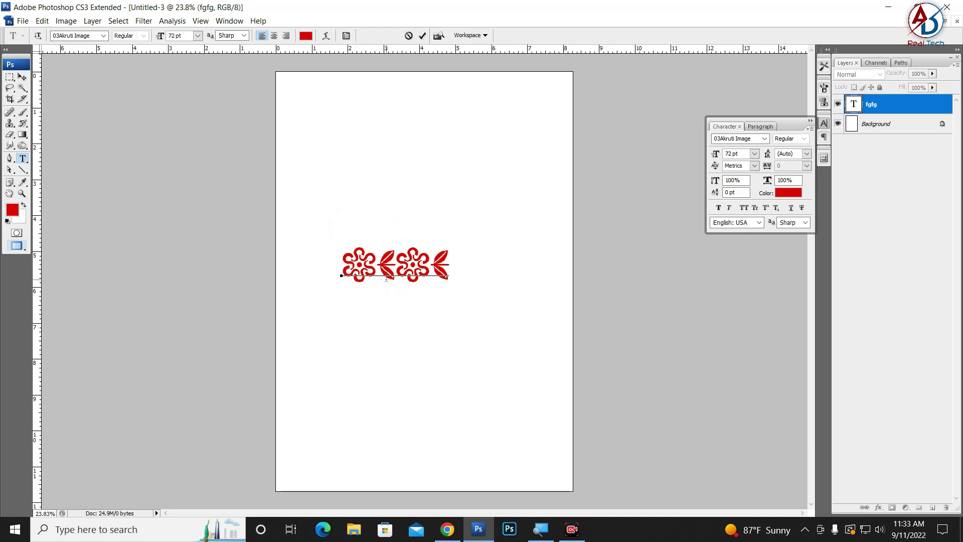
{"action": "key", "text": "BackSpace"}
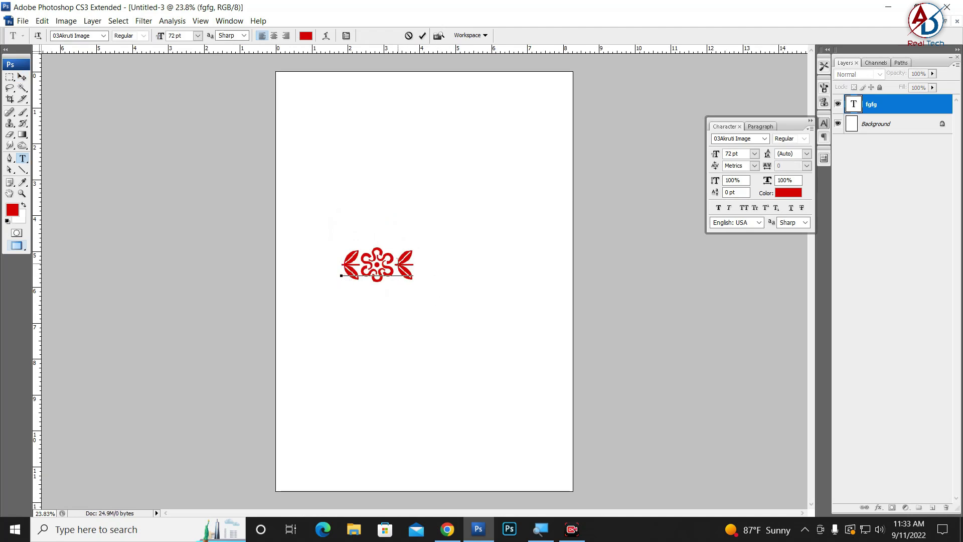
{"action": "left_click_drag", "start_coordinate": [395, 265], "coordinate": [422, 278]}
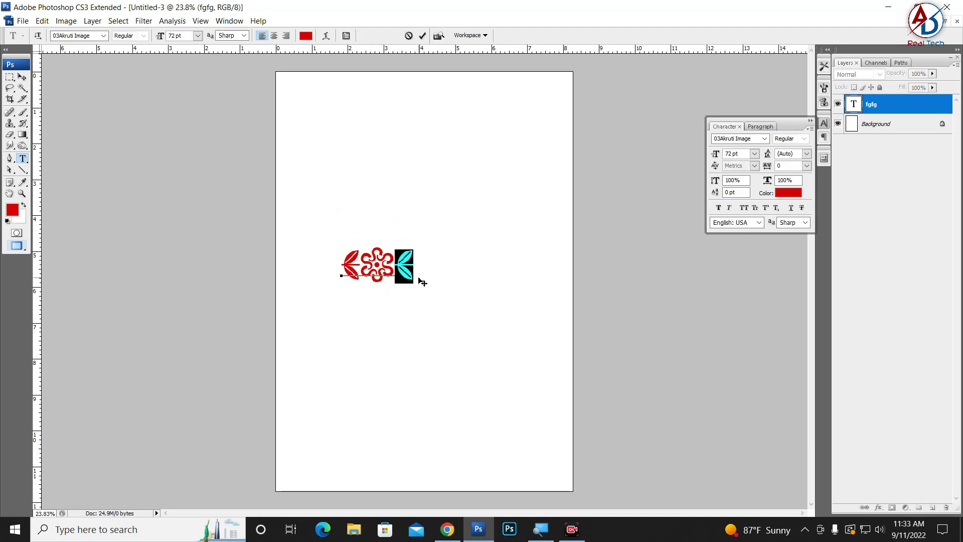
{"action": "key", "text": "BackSpace"}
{"action": "left_click_drag", "start_coordinate": [359, 266], "coordinate": [394, 266]}
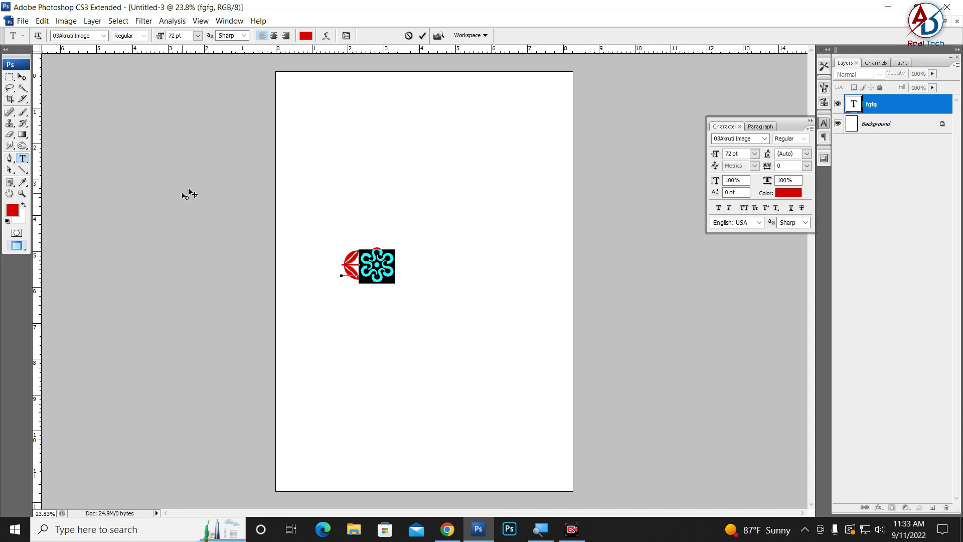
{"action": "left_click", "coordinate": [22, 77]}
Step: Add a separate flower ornament layer 'f' in the upper right
{"action": "left_click", "coordinate": [22, 158]}
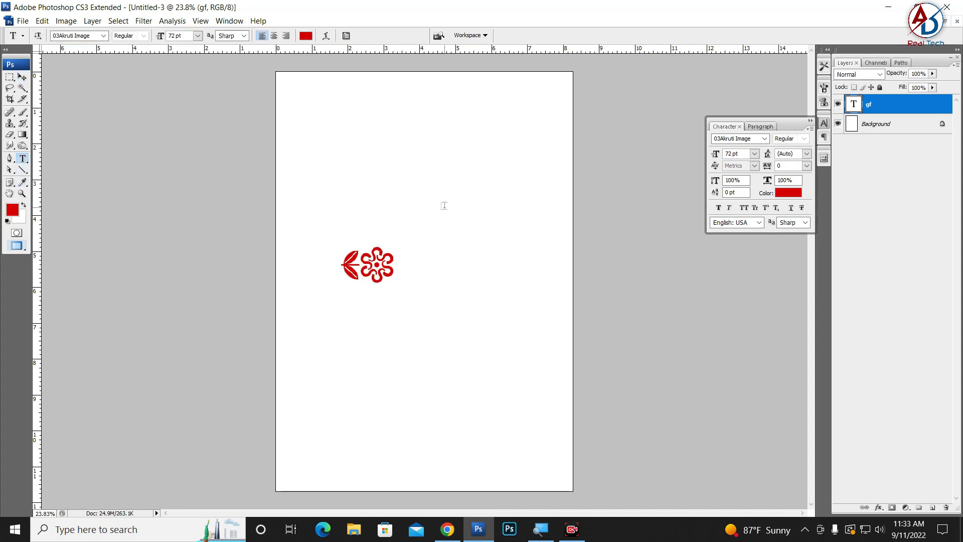
{"action": "left_click", "coordinate": [451, 202]}
{"action": "type", "text": "f"}
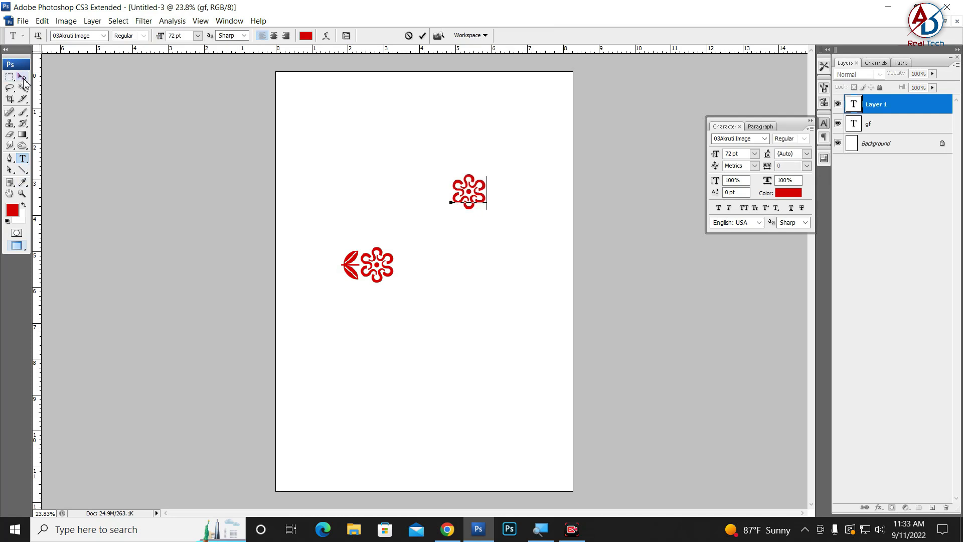
{"action": "left_click", "coordinate": [22, 76]}
Step: Delete the trailing flower glyph so the other layer holds only the leaf 'g'
{"action": "key", "text": "t"}
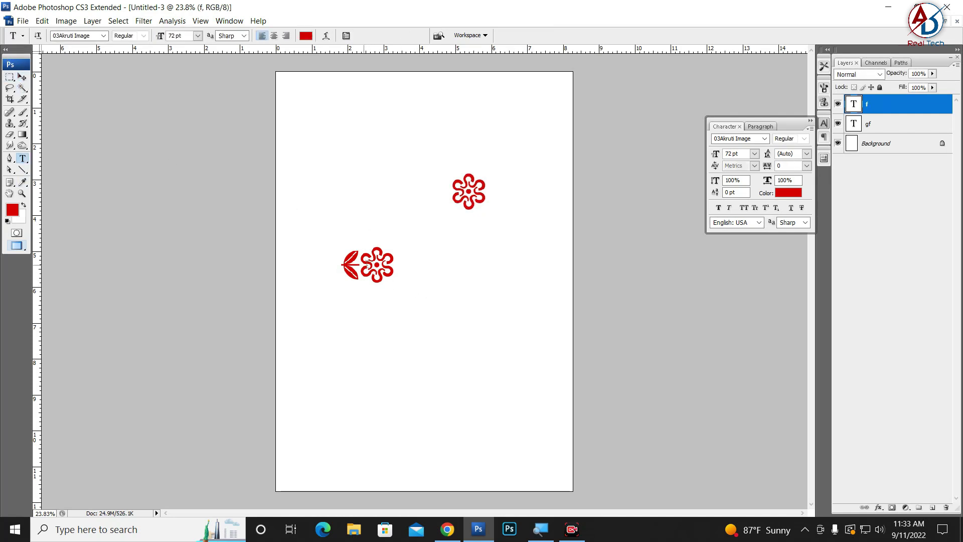
{"action": "double_click", "coordinate": [367, 265]}
{"action": "left_click", "coordinate": [393, 271]}
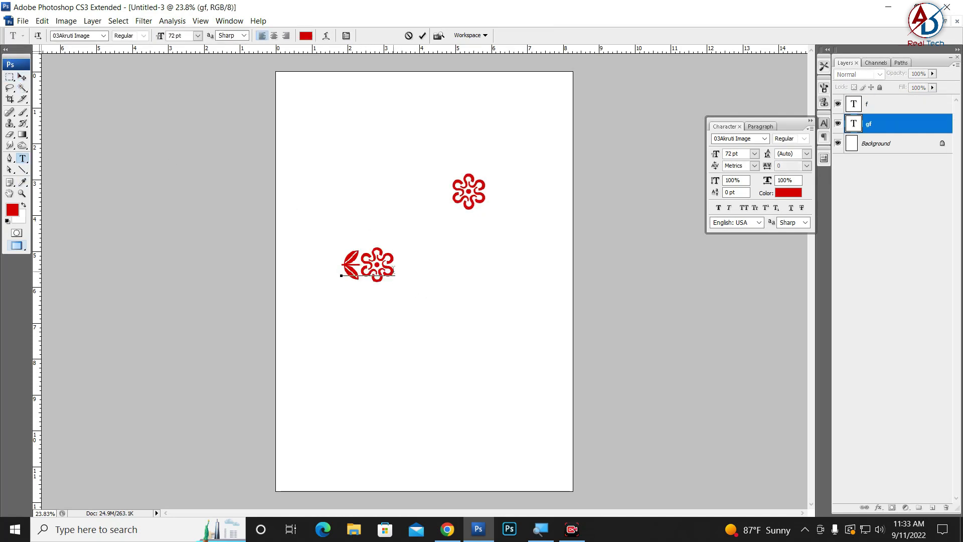
{"action": "key", "text": "BackSpace"}
{"action": "left_click", "coordinate": [23, 77]}
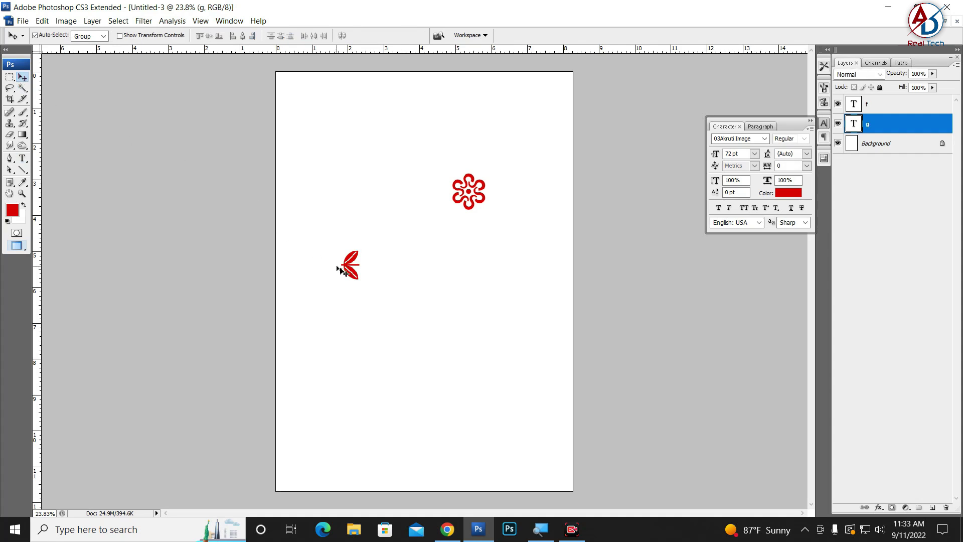
Step: Rotate the leaf 90 degrees to point upward and move it to the page's top-left
{"action": "key", "text": "ctrl+t"}
{"action": "left_click_drag", "start_coordinate": [400, 303], "coordinate": [375, 218]}
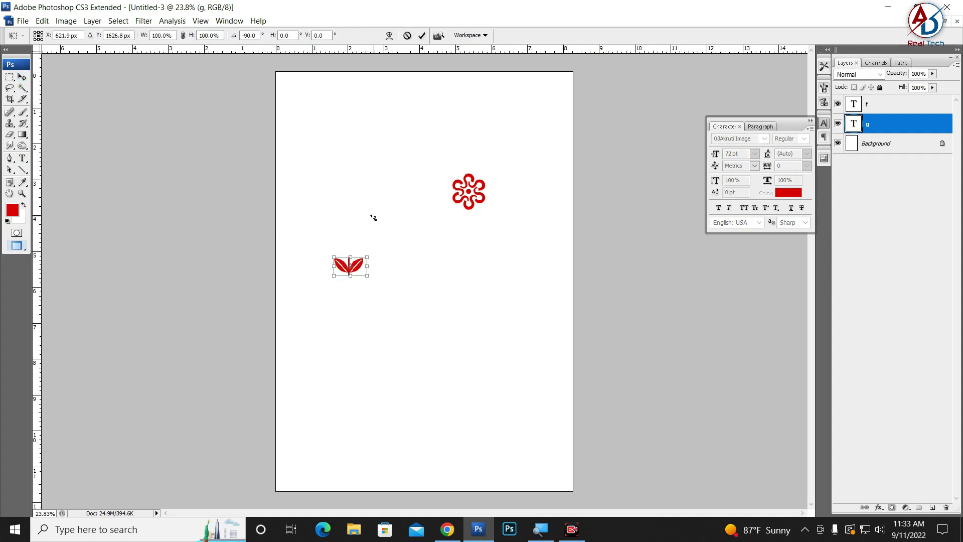
{"action": "key", "text": "Return"}
{"action": "mouse_move", "coordinate": [345, 295]}
{"action": "left_mouse_down"}
{"action": "mouse_move", "coordinate": [311, 98]}
{"action": "mouse_move", "coordinate": [296, 94]}
{"action": "mouse_move", "coordinate": [303, 177]}
{"action": "left_mouse_up"}
{"action": "key", "text": "ctrl+t"}
{"action": "key", "text": "Return"}
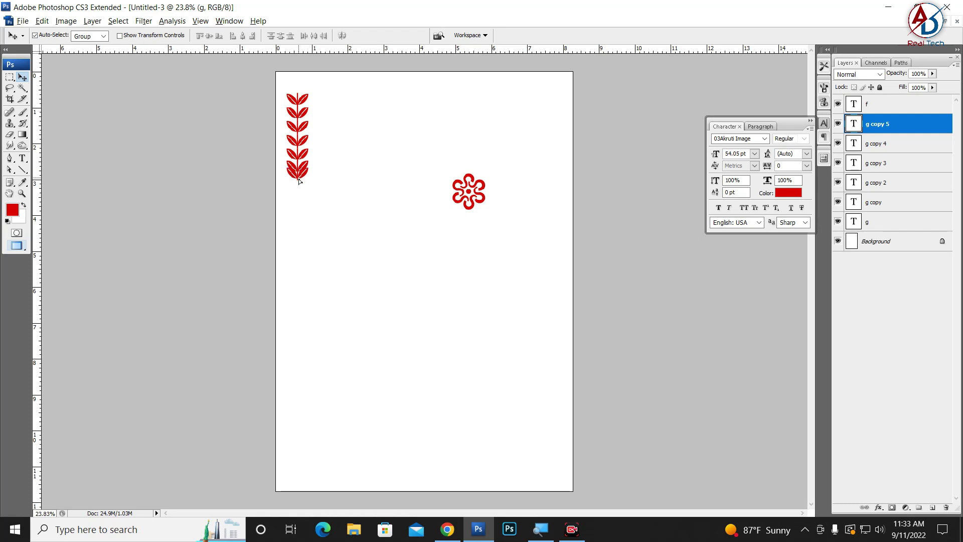
Step: Duplicate the leaf down the left side and merge the copies into one vine layer, g copy 14
{"action": "left_click_drag", "start_coordinate": [300, 181], "coordinate": [301, 277]}
{"action": "left_click", "coordinate": [300, 276], "text": "alt"}
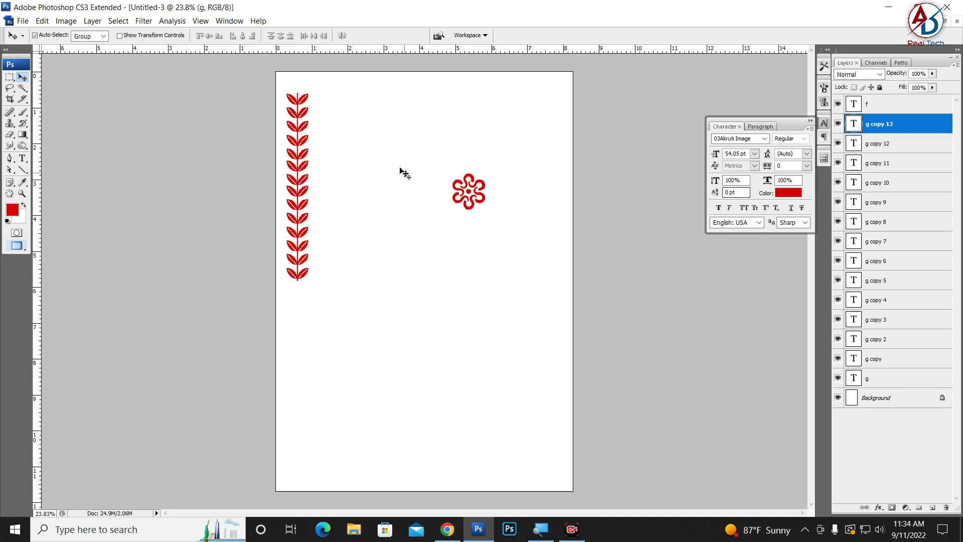
{"action": "left_click_drag", "start_coordinate": [344, 90], "coordinate": [276, 283]}
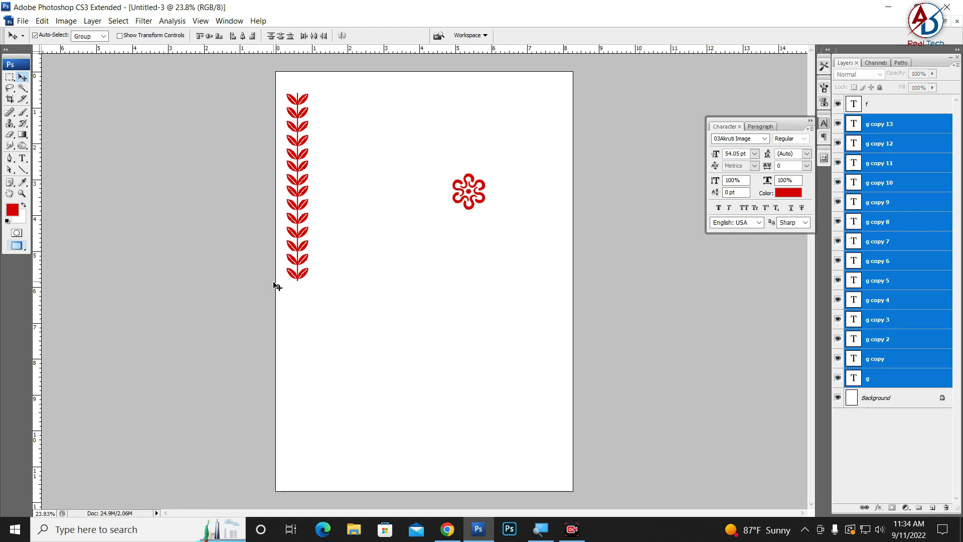
{"action": "key", "text": "ctrl+e"}
{"action": "left_click_drag", "start_coordinate": [297, 269], "coordinate": [300, 455]}
{"action": "left_click_drag", "start_coordinate": [365, 251], "coordinate": [316, 329]}
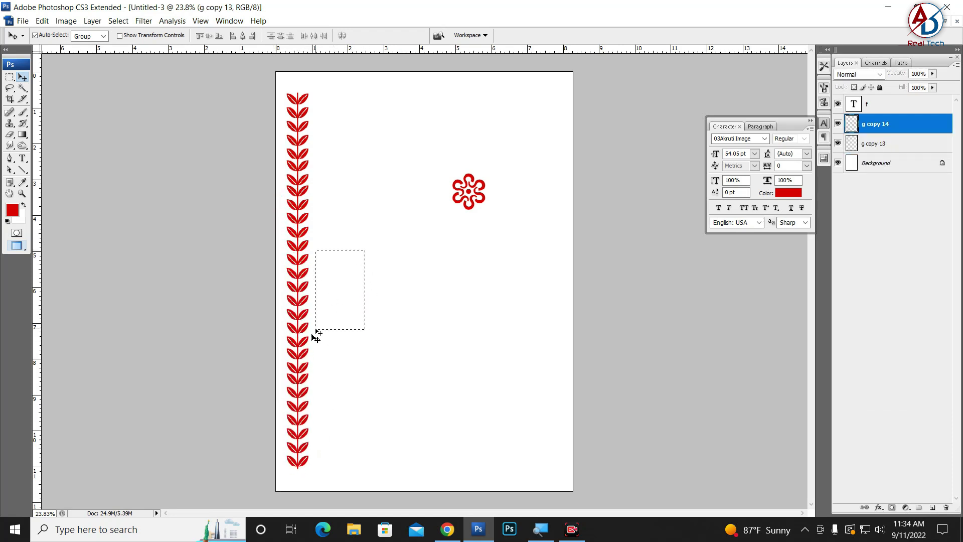
{"action": "key", "text": "ctrl+e"}
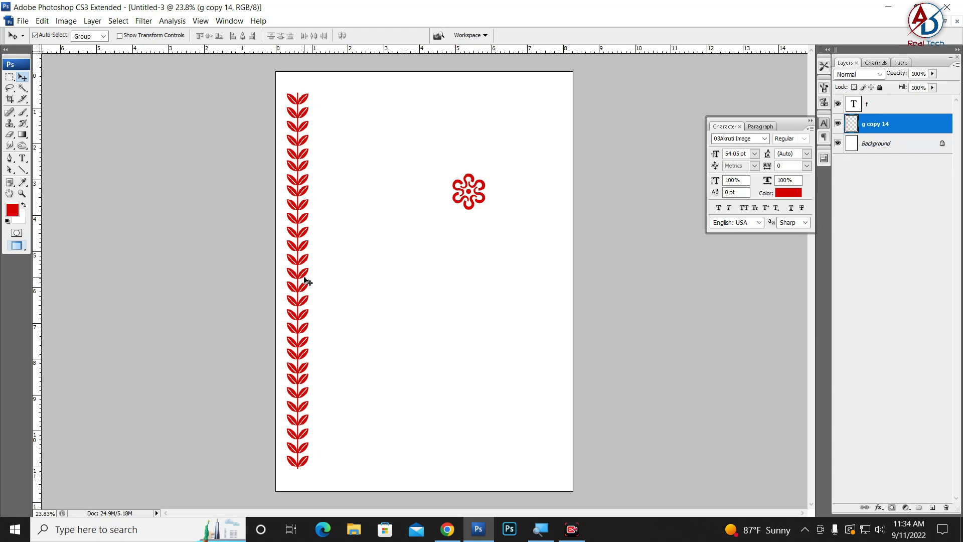
Step: Scale the leaf vine column down to 94.8%
{"action": "key", "text": "ctrl+t"}
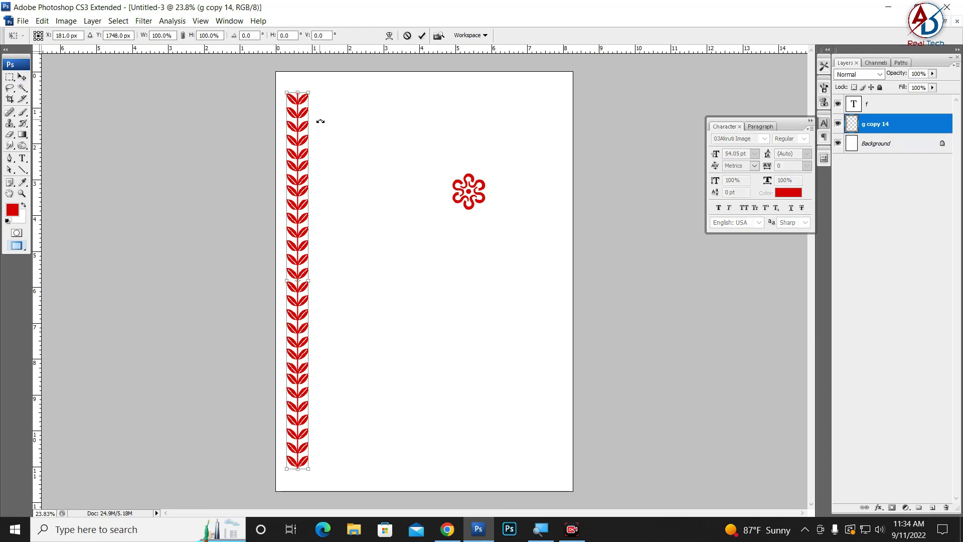
{"action": "left_click_drag", "start_coordinate": [313, 93], "coordinate": [307, 102]}
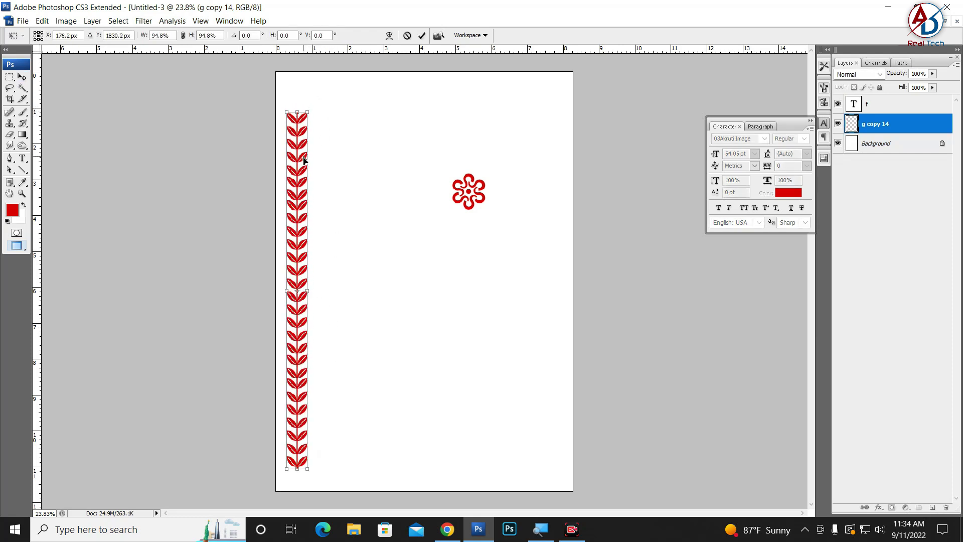
{"action": "key", "text": "Return"}
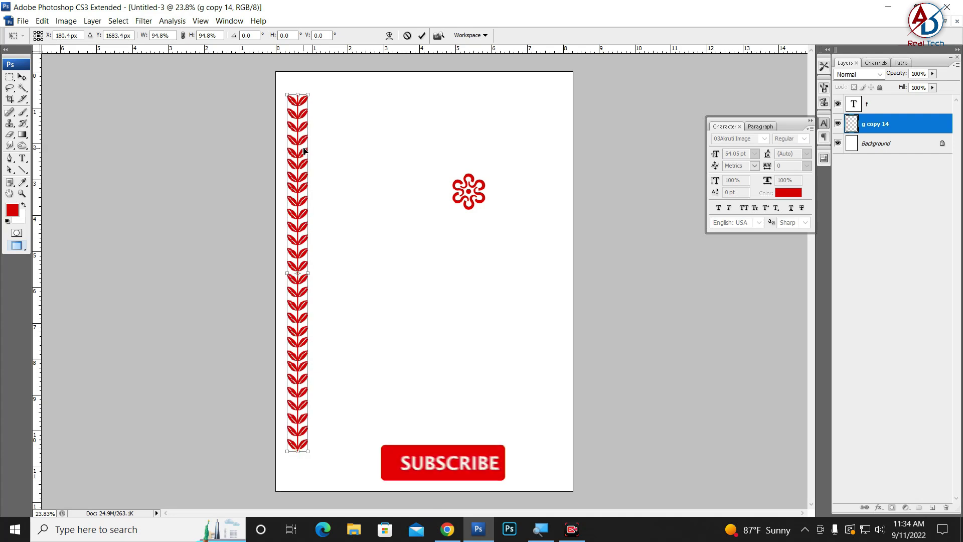
Step: Shrink the flower and place it on top of the left vine
{"action": "left_click_drag", "start_coordinate": [459, 187], "coordinate": [425, 188]}
{"action": "key", "text": "ctrl+t"}
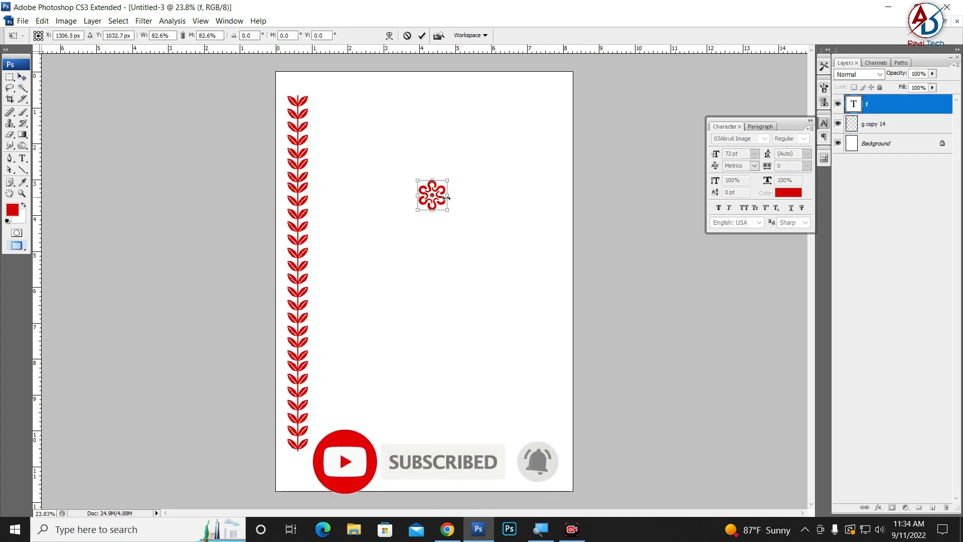
{"action": "left_click_drag", "start_coordinate": [454, 174], "coordinate": [293, 76]}
{"action": "key", "text": "ctrl+z"}
{"action": "mouse_move", "coordinate": [441, 198]}
{"action": "left_mouse_down"}
{"action": "mouse_move", "coordinate": [346, 101]}
{"action": "mouse_move", "coordinate": [302, 90]}
{"action": "mouse_move", "coordinate": [306, 83]}
{"action": "left_mouse_up"}
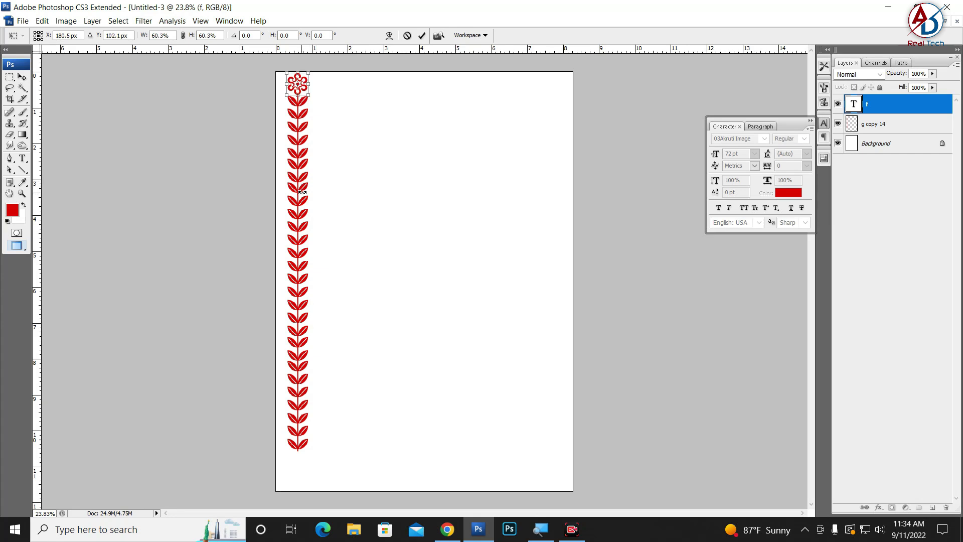
{"action": "key", "text": "Return"}
Step: Copy the flower to the vine's bottom and merge both flowers and vine into one column
{"action": "left_click_drag", "start_coordinate": [299, 269], "coordinate": [298, 281]}
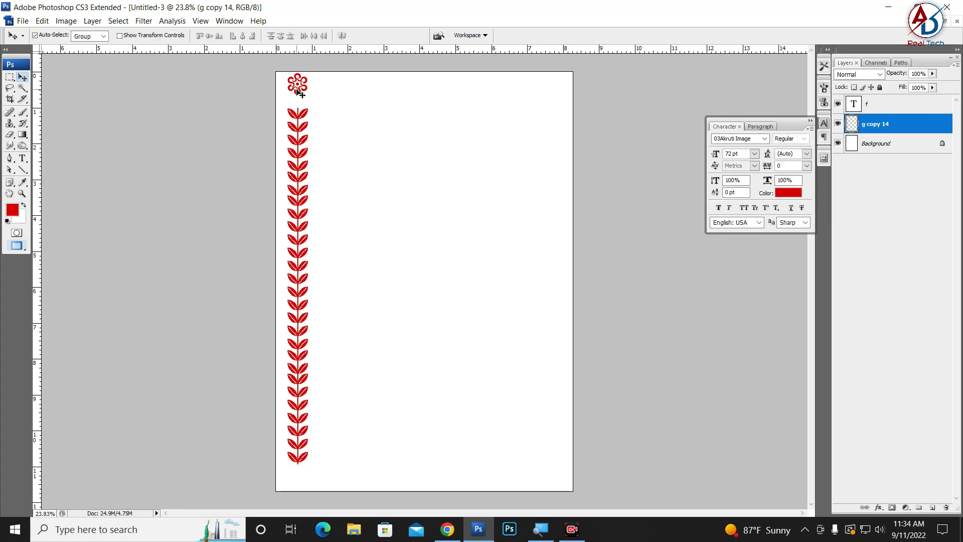
{"action": "left_click_drag", "start_coordinate": [299, 92], "coordinate": [315, 433]}
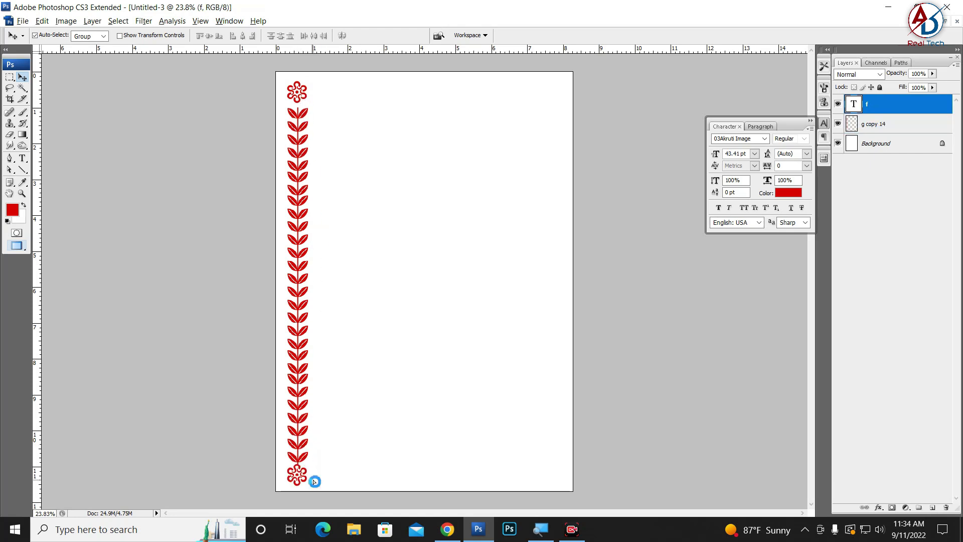
{"action": "left_click_drag", "start_coordinate": [314, 481], "coordinate": [331, 463]}
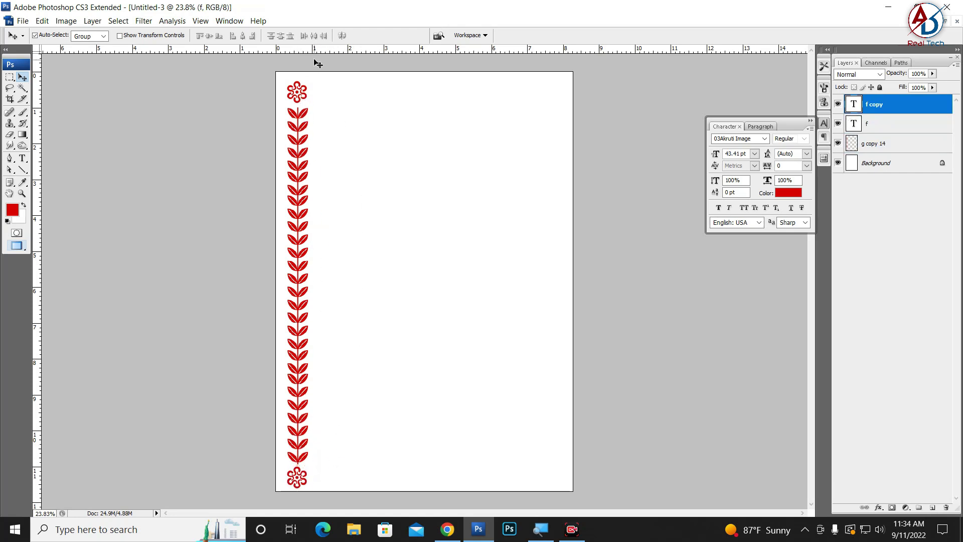
{"action": "left_click_drag", "start_coordinate": [318, 60], "coordinate": [293, 495]}
{"action": "key", "text": "ctrl+e"}
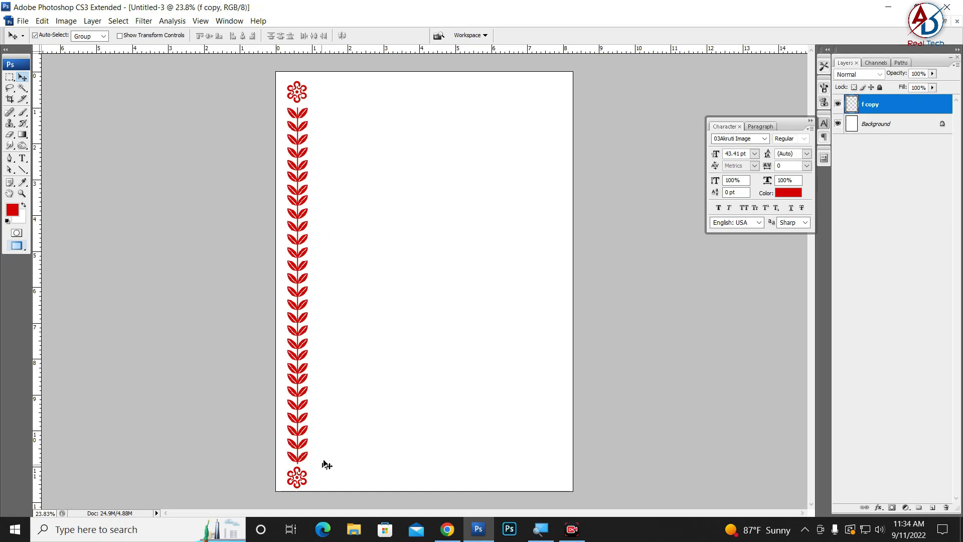
Step: Scale the merged column slightly and duplicate it along the page's right edge
{"action": "key", "text": "ctrl+t"}
{"action": "left_click_drag", "start_coordinate": [314, 79], "coordinate": [312, 88]}
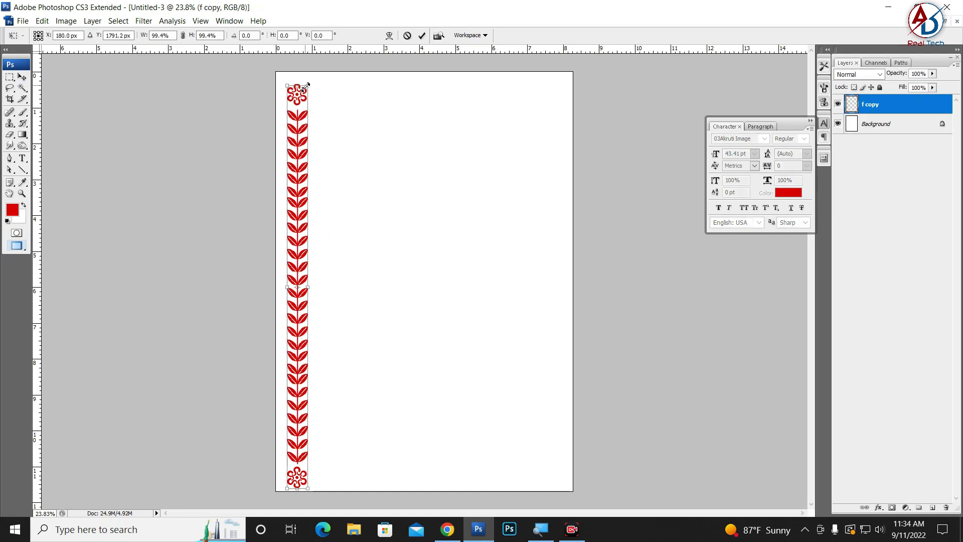
{"action": "mouse_move", "coordinate": [303, 187]}
{"action": "left_mouse_down"}
{"action": "mouse_move", "coordinate": [302, 178]}
{"action": "mouse_move", "coordinate": [562, 205]}
{"action": "mouse_move", "coordinate": [548, 197]}
{"action": "left_mouse_up"}
{"action": "key", "text": "Return"}
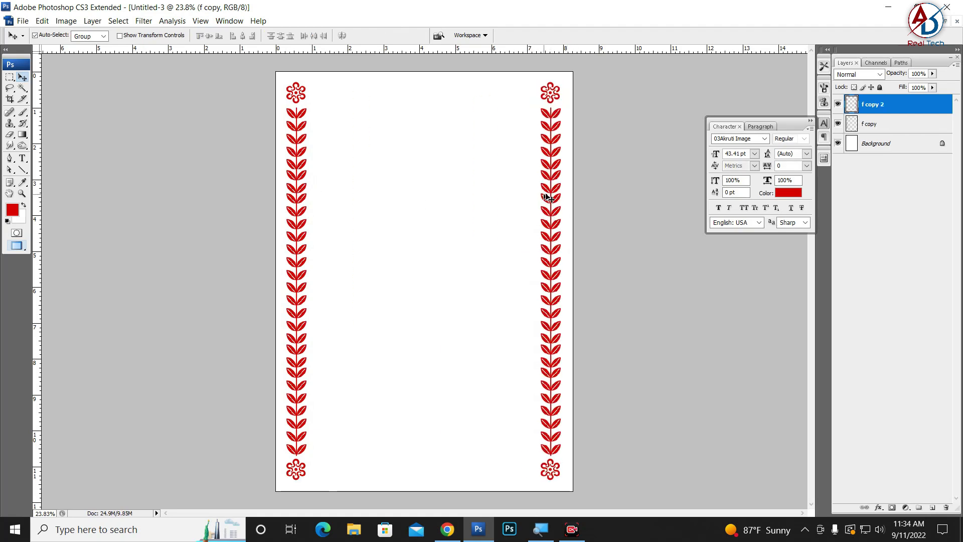
Step: Draw a thin red vertical line left of the vine and copy it to the vine's right side
{"action": "left_click", "coordinate": [22, 169]}
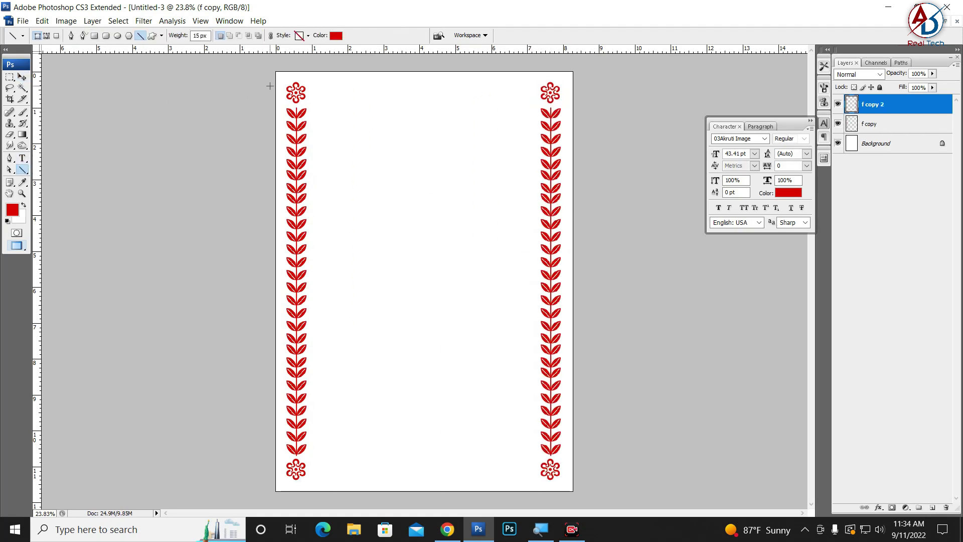
{"action": "left_click_drag", "start_coordinate": [280, 83], "coordinate": [304, 476]}
{"action": "left_click", "coordinate": [22, 77]}
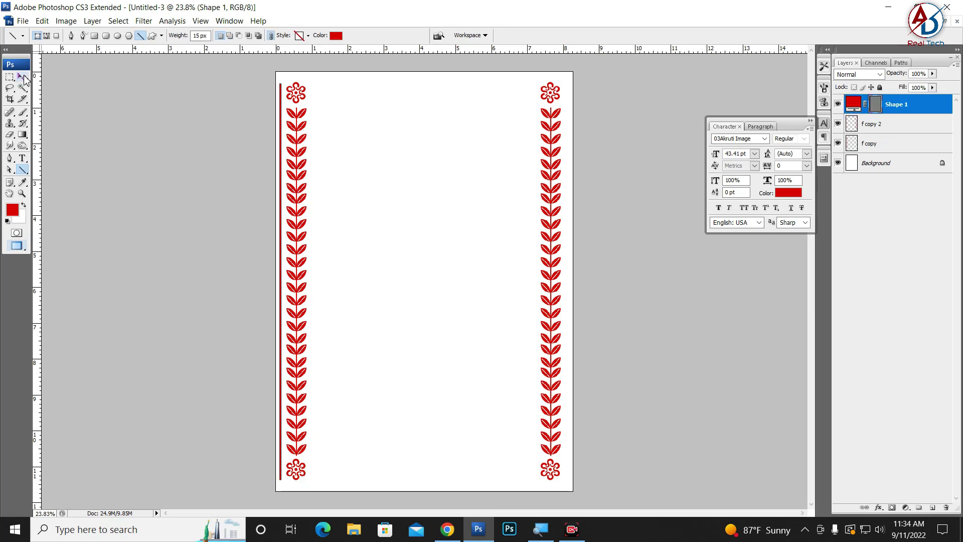
{"action": "key", "text": "Right"}
{"action": "key", "text": "Right"}
{"action": "key", "text": "Right"}
{"action": "key", "text": "Right"}
{"action": "key", "text": "Right"}
{"action": "key", "text": "Right"}
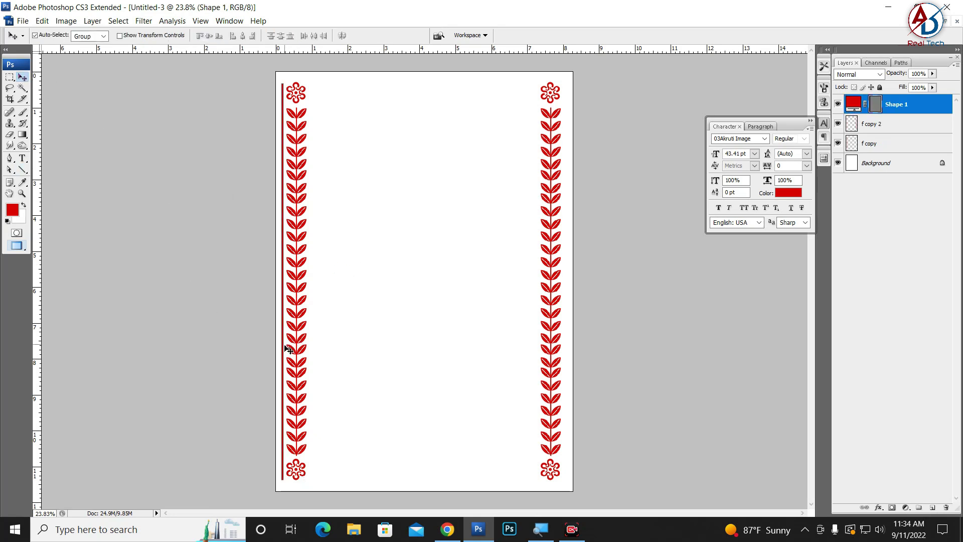
{"action": "left_click_drag", "start_coordinate": [283, 349], "coordinate": [313, 357]}
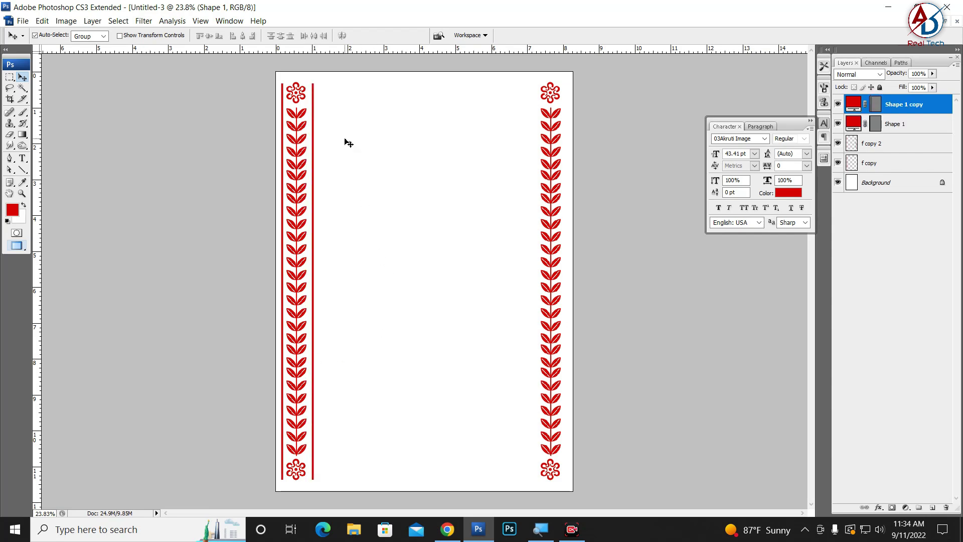
{"action": "key", "text": "ctrl+plus"}
{"action": "scroll", "coordinate": [323, 206], "scroll_direction": "up", "scroll_amount": 3}
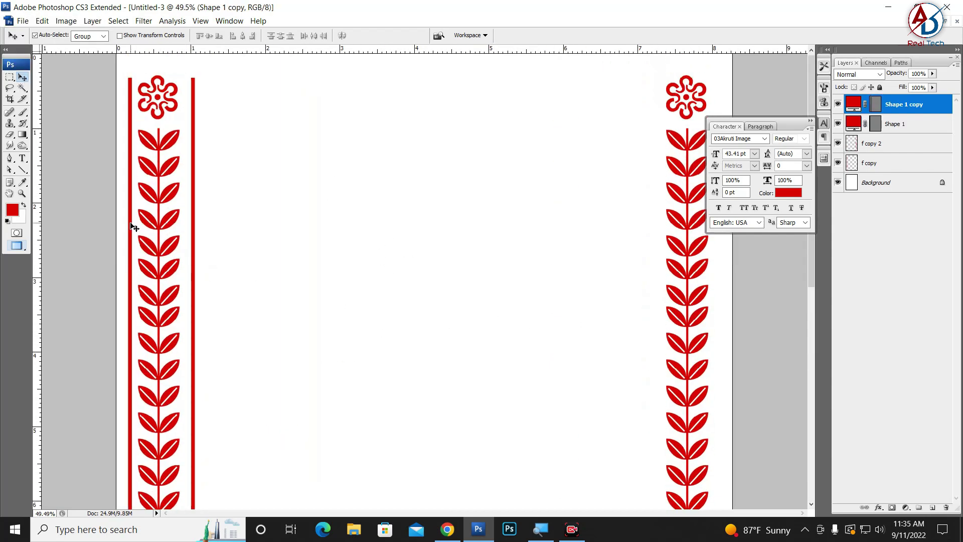
Step: Snug both red lines against the vine and copy the pair around the right vine
{"action": "left_click_drag", "start_coordinate": [132, 227], "coordinate": [135, 229]}
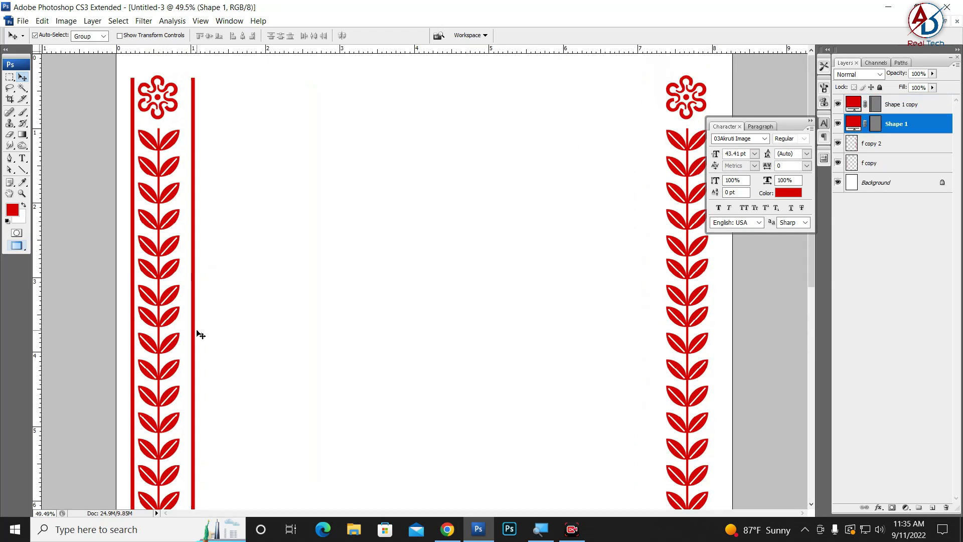
{"action": "left_click_drag", "start_coordinate": [201, 334], "coordinate": [197, 337]}
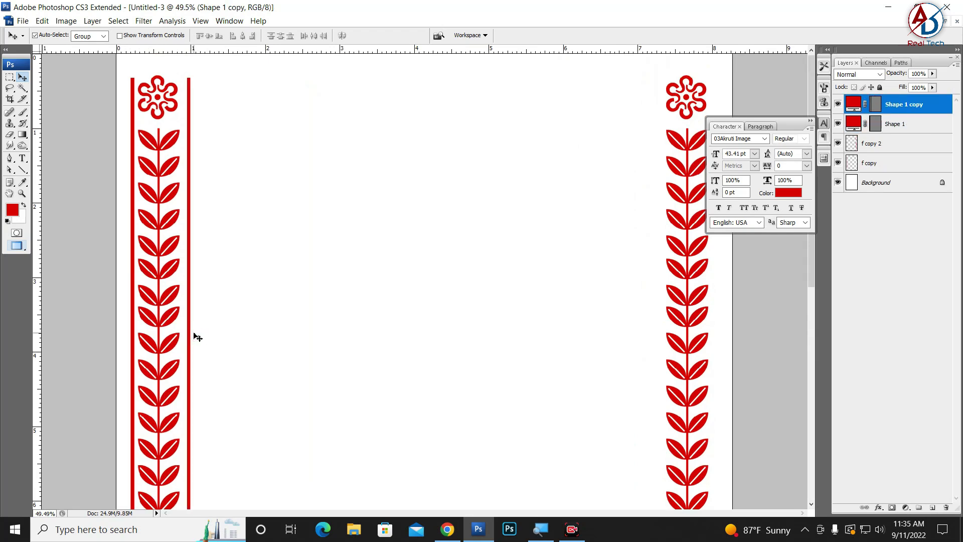
{"action": "key", "text": "Left"}
{"action": "key", "text": "Left"}
{"action": "key", "text": "Left"}
{"action": "key", "text": "Left"}
{"action": "key", "text": "Left"}
{"action": "key", "text": "Left"}
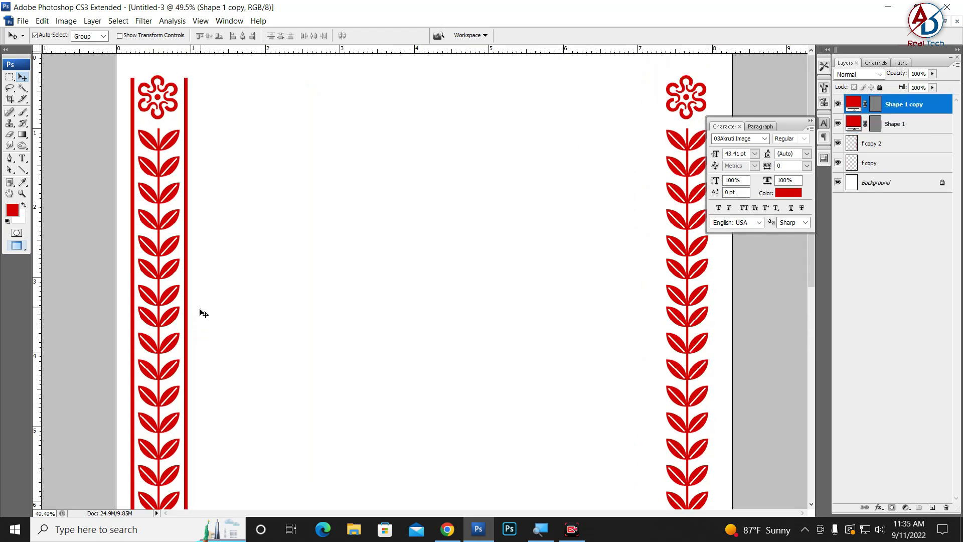
{"action": "left_click", "coordinate": [135, 310], "text": "shift"}
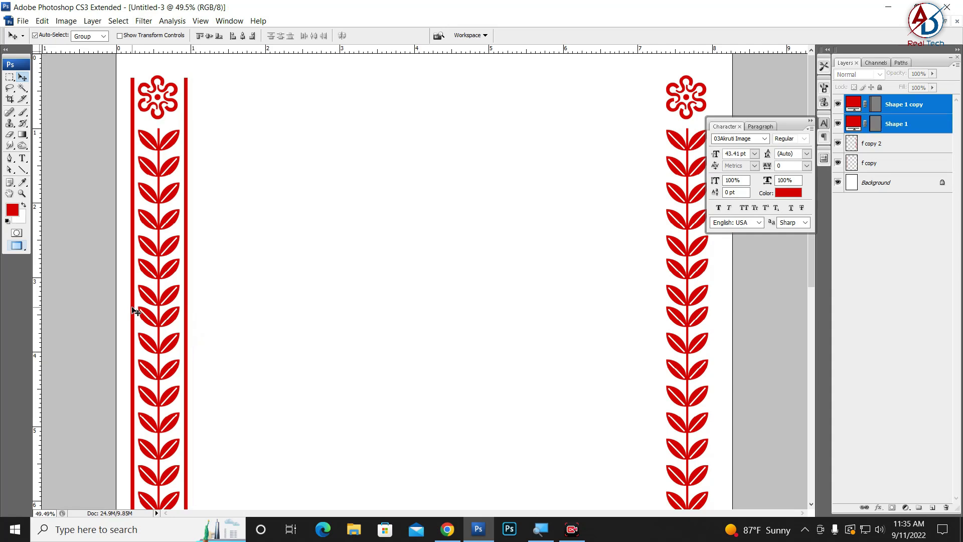
{"action": "mouse_move", "coordinate": [134, 309]}
{"action": "left_mouse_down"}
{"action": "mouse_move", "coordinate": [673, 329]}
{"action": "mouse_move", "coordinate": [662, 332]}
{"action": "left_mouse_up"}
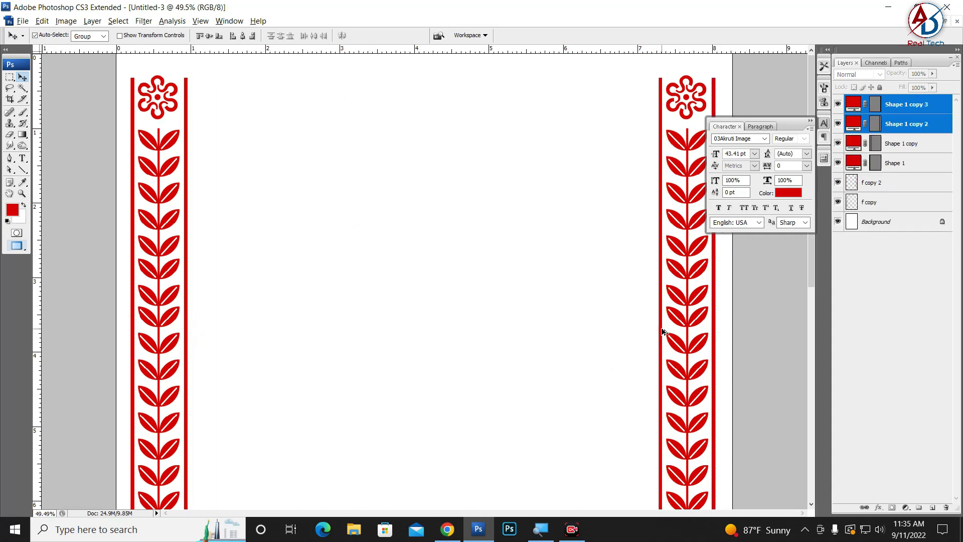
{"action": "key", "text": "Right"}
{"action": "key", "text": "Right"}
{"action": "key", "text": "Right"}
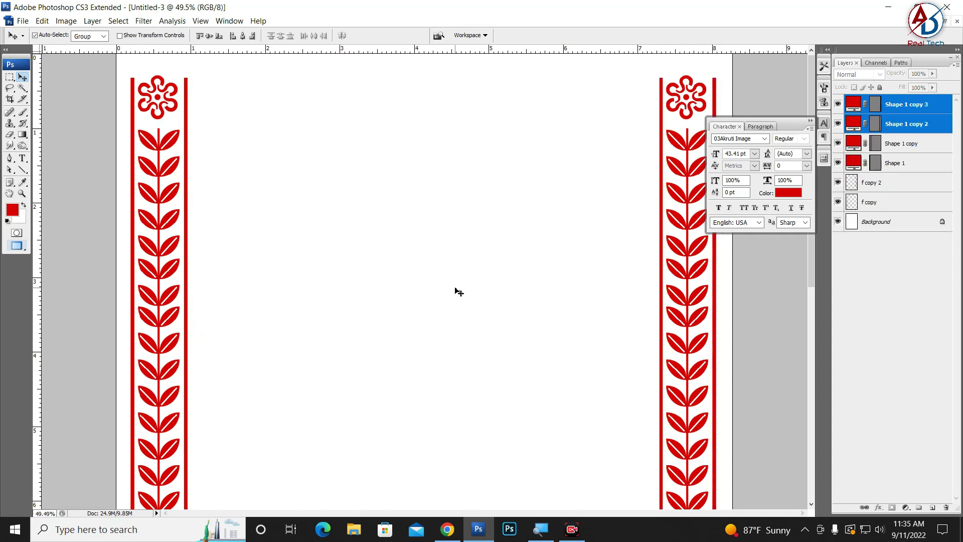
{"action": "scroll", "coordinate": [457, 291], "scroll_direction": "down", "scroll_amount": 4}
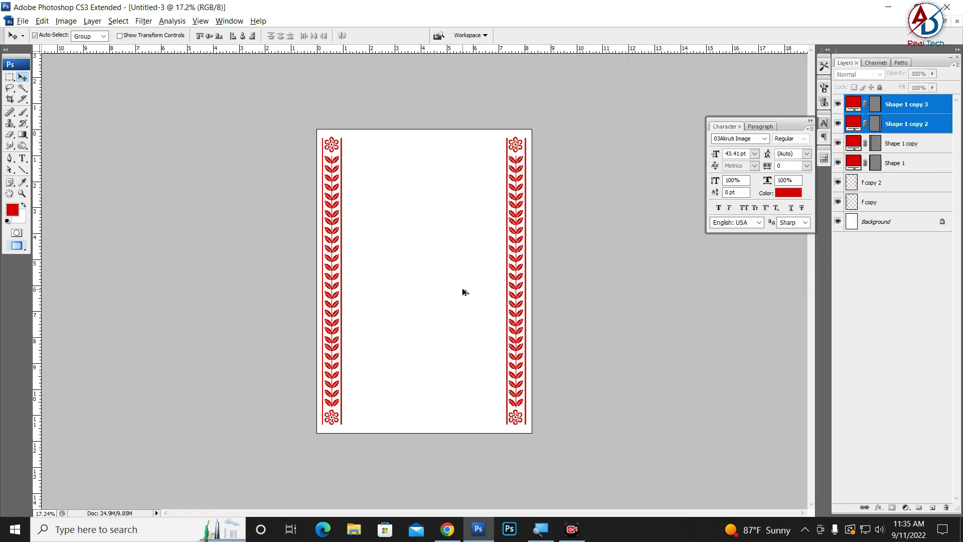
Step: Zoom out and switch to Standard screen mode with floating document windows
{"action": "left_click", "coordinate": [585, 323]}
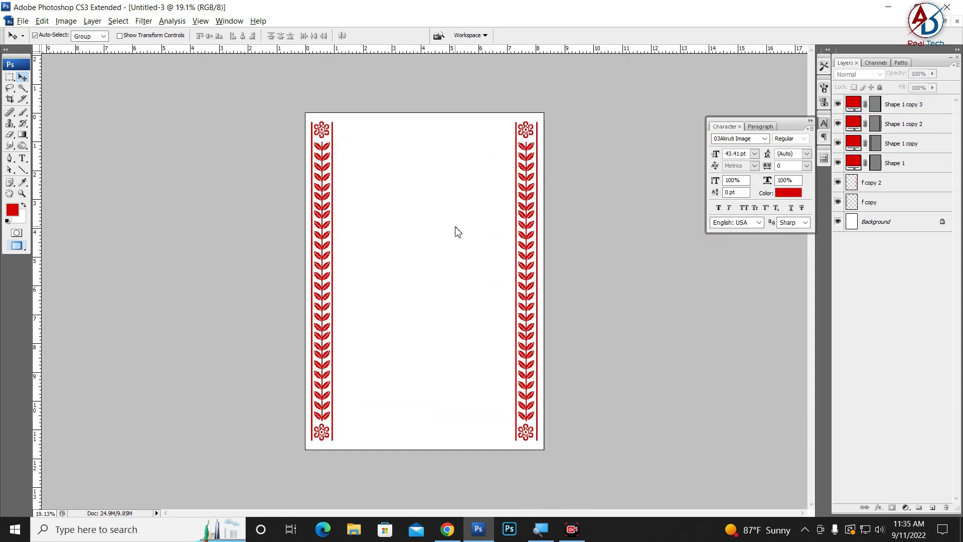
{"action": "key", "text": "alt+f"}
{"action": "key", "text": "f"}
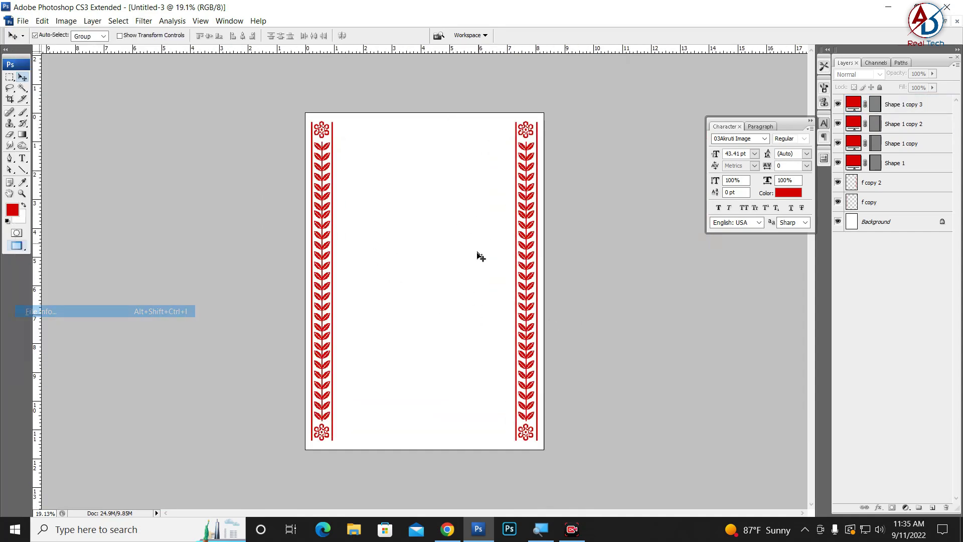
{"action": "key", "text": "Escape"}
{"action": "key", "text": "f"}
{"action": "key", "text": "f"}
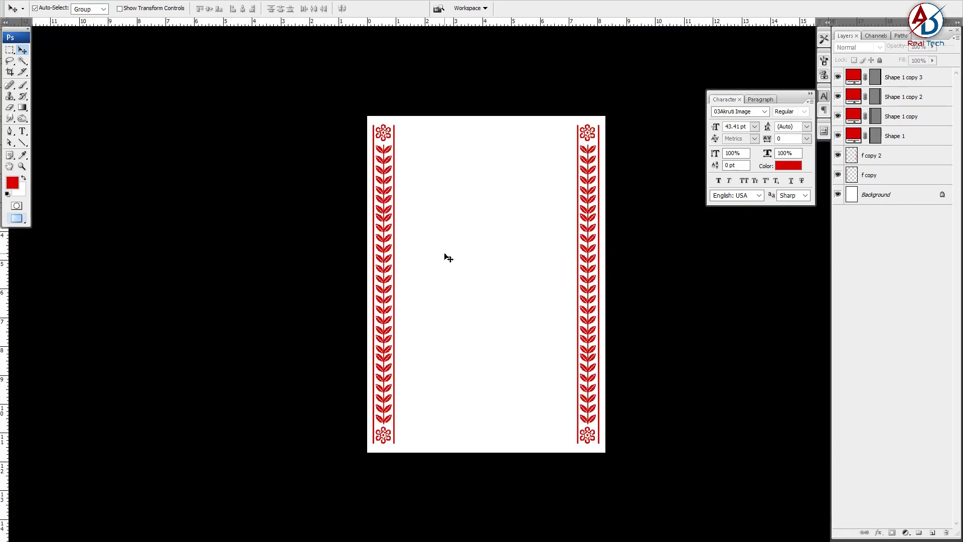
{"action": "key", "text": "f"}
Step: Arrange the Untitled-2 and Untitled-3 windows side by side, fitting Untitled-3 on screen
{"action": "left_click_drag", "start_coordinate": [195, 68], "coordinate": [563, 156]}
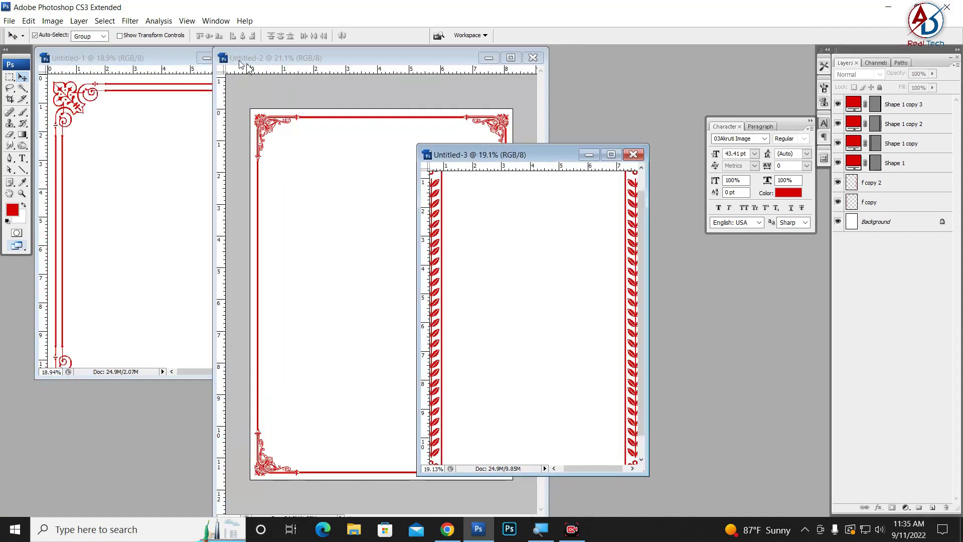
{"action": "left_click_drag", "start_coordinate": [317, 58], "coordinate": [374, 60]}
{"action": "left_click", "coordinate": [621, 288]}
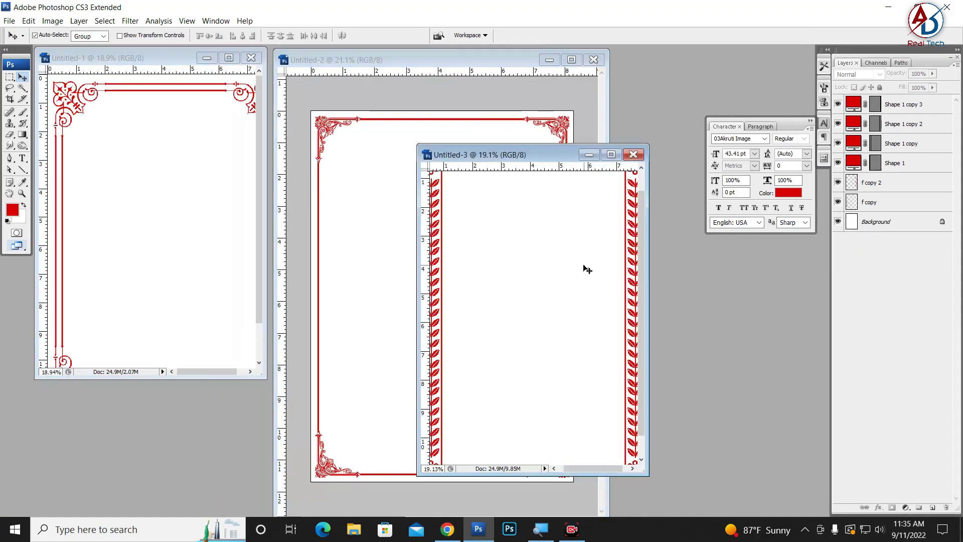
{"action": "key", "text": "ctrl+0"}
{"action": "left_click_drag", "start_coordinate": [523, 155], "coordinate": [570, 113]}
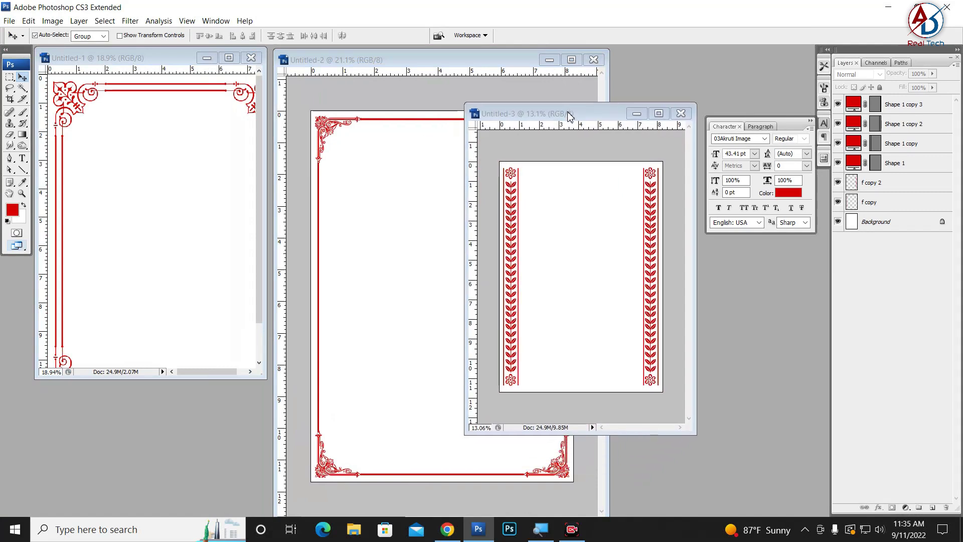